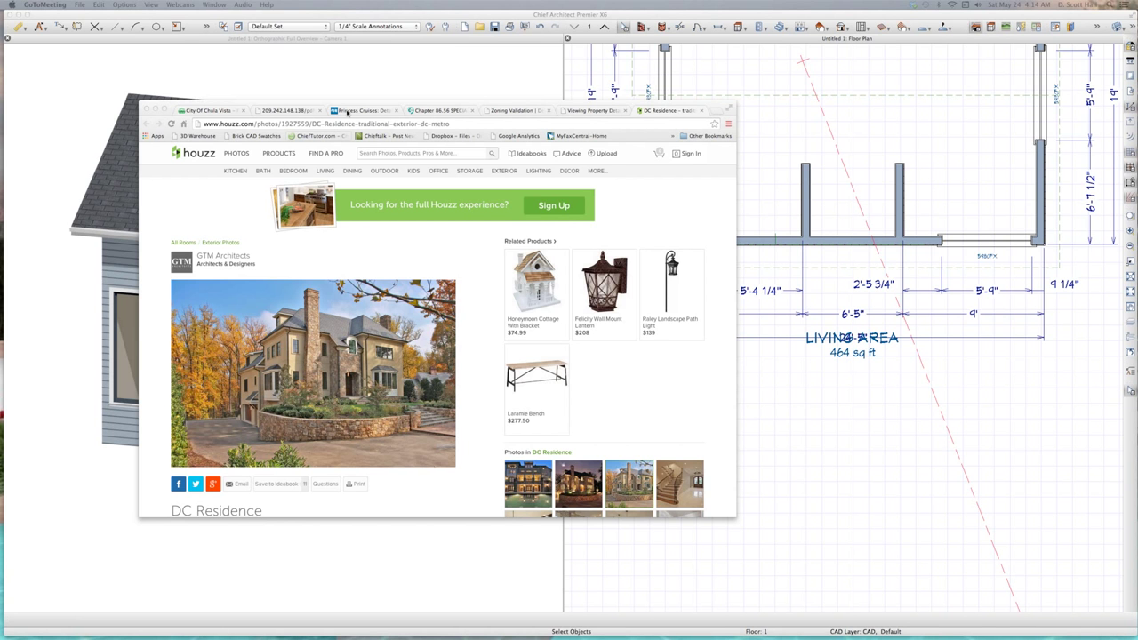
# Review the Houzz DC Residence reference photo, switch back to Chief Architect and turn the house overview toward its front corner.
pyautogui.moveTo(339, 105); pyautogui.dragTo(446, 47)
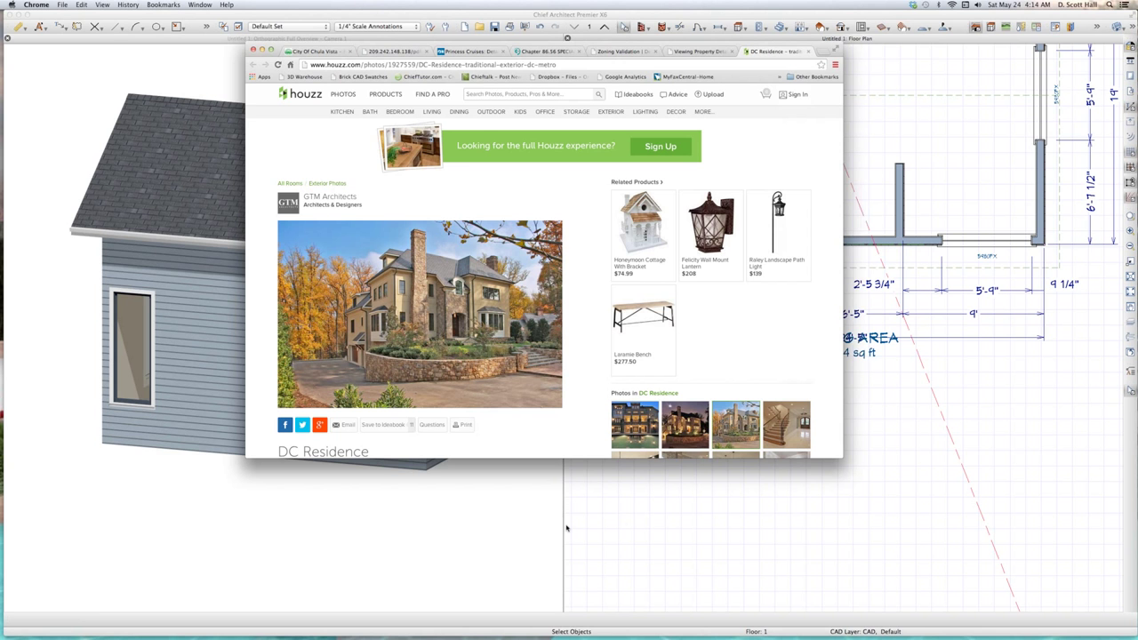
pyautogui.click(455, 514)
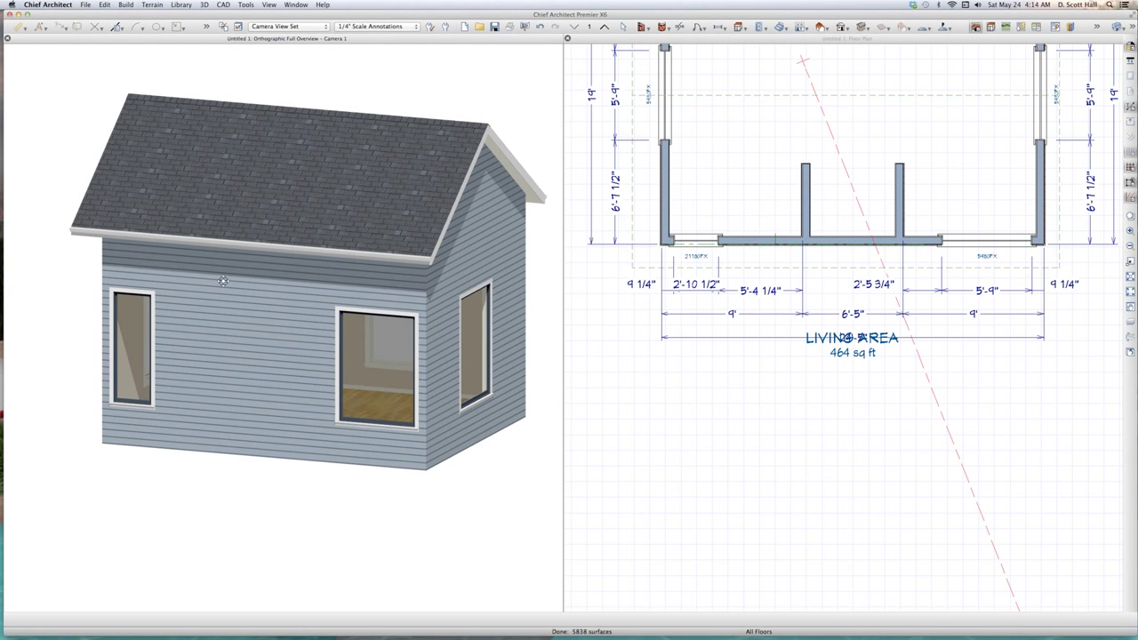
pyautogui.moveTo(222, 279); pyautogui.dragTo(195, 269)
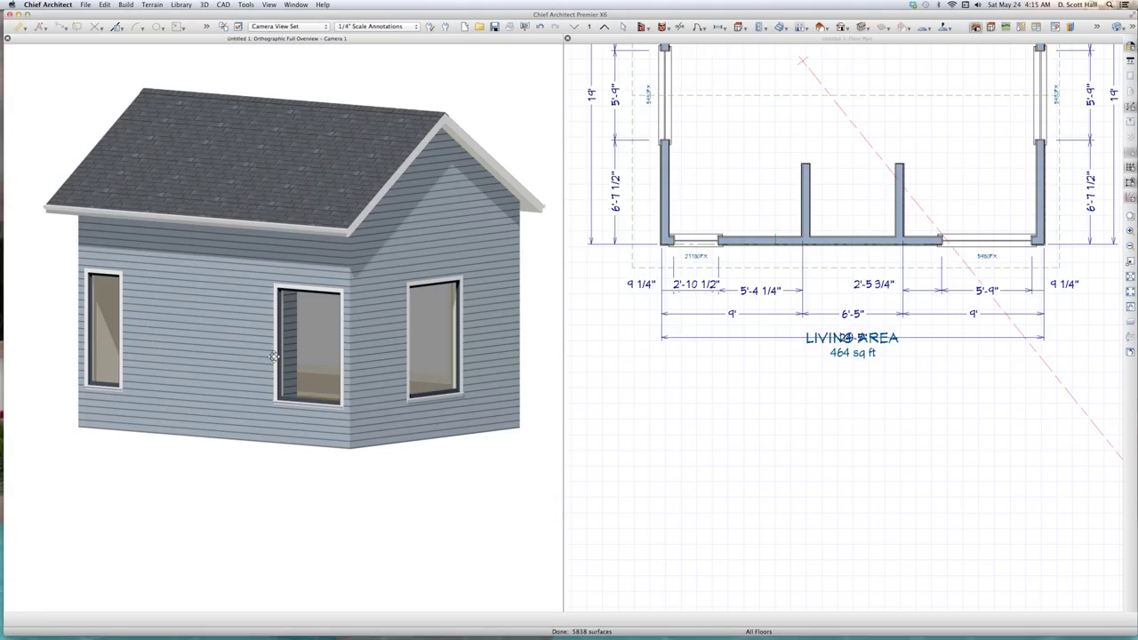
pyautogui.click(819, 355)
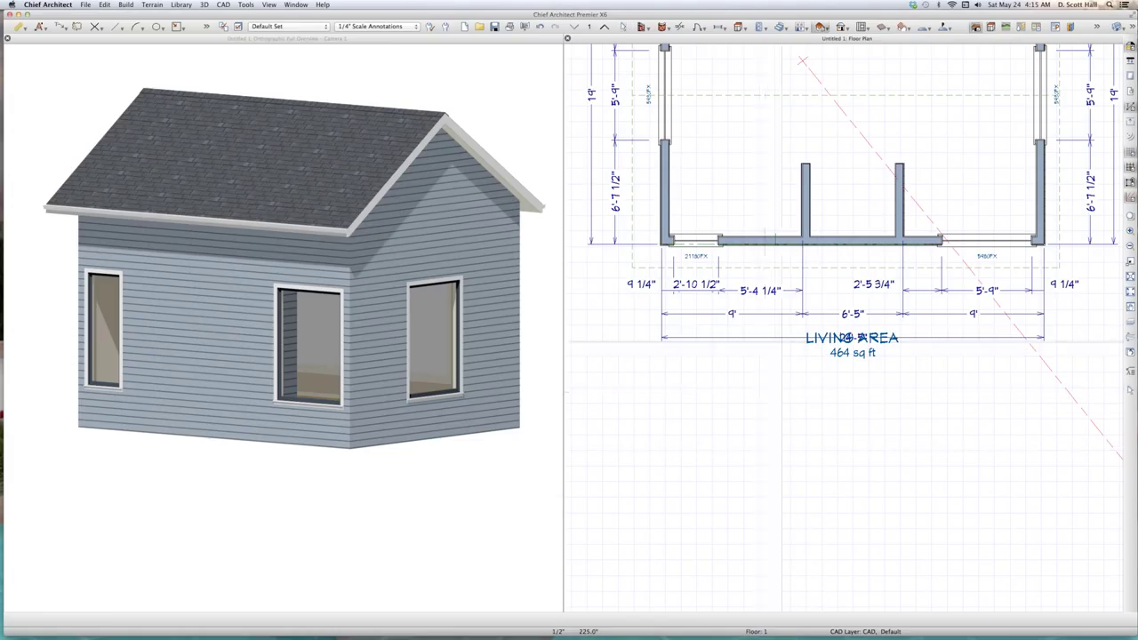
# Draw two opposing roof planes off the two short interior walls, with the baselines over the wall top.
pyautogui.moveTo(779, 178)
pyautogui.mouseDown()
pyautogui.moveTo(803, 277)
pyautogui.moveTo(832, 284)
pyautogui.mouseUp()
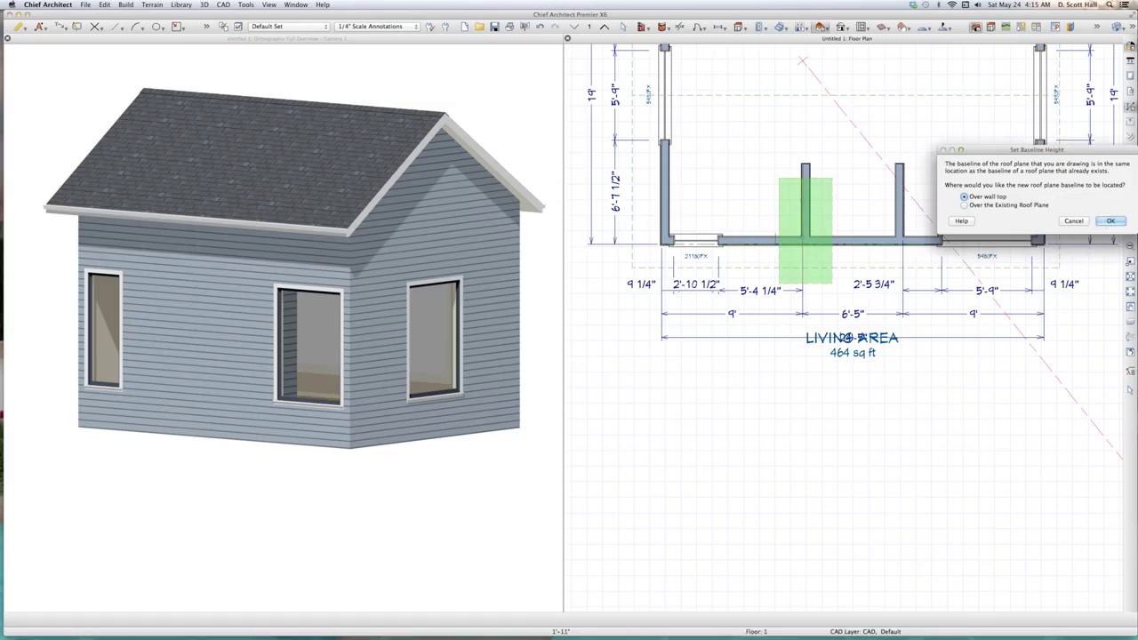
pyautogui.click(1107, 221)
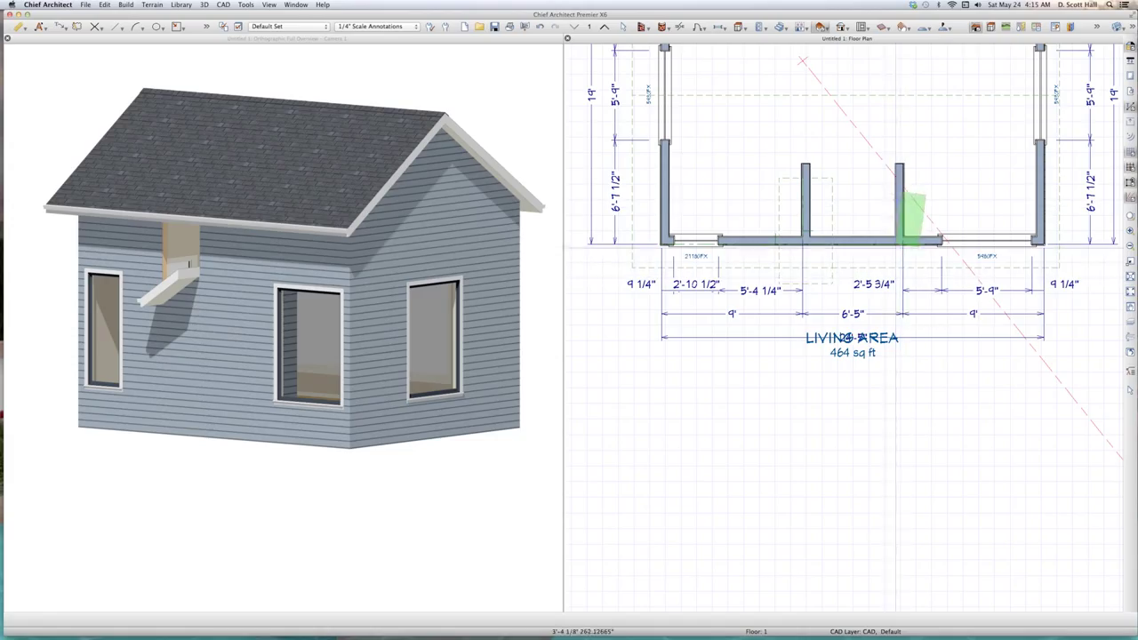
pyautogui.click(876, 275)
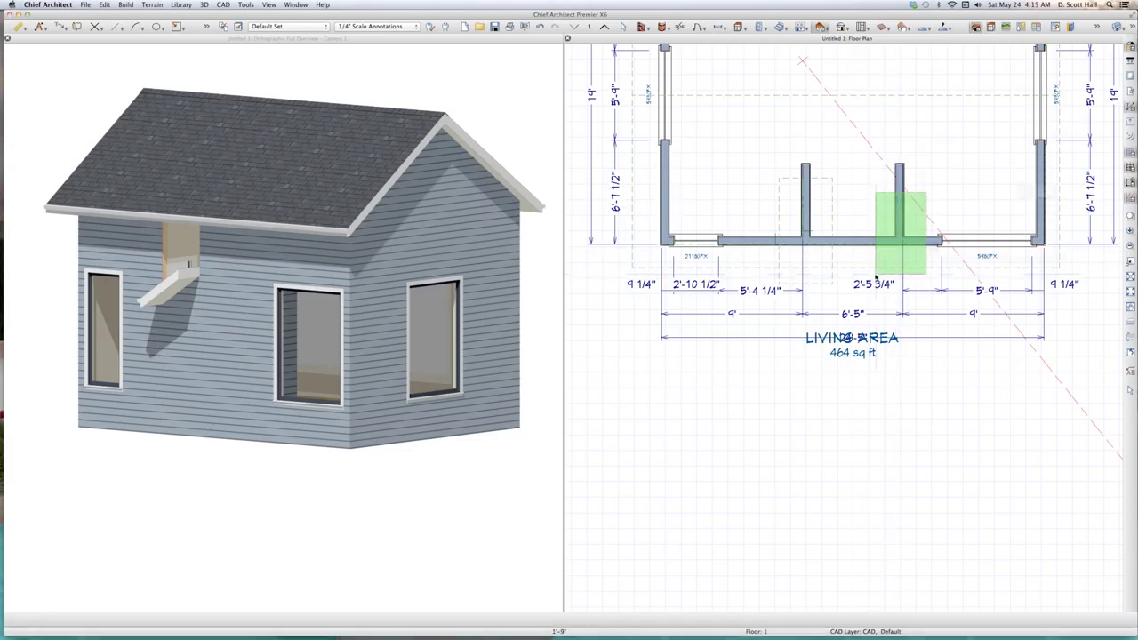
pyautogui.press('Return')
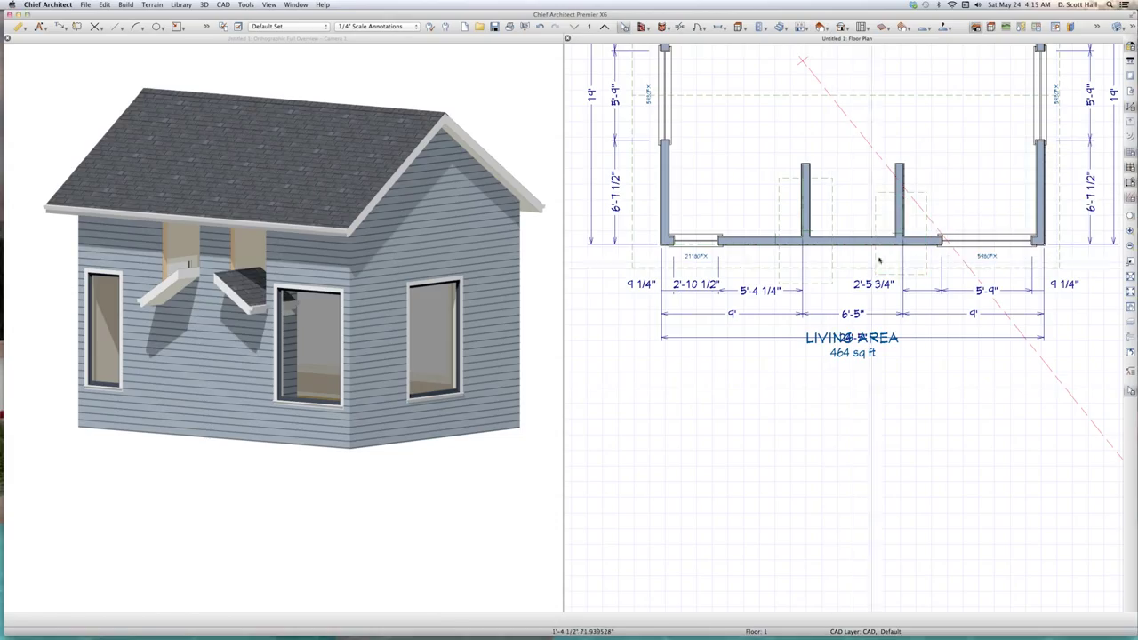
# Join the two small roof planes at a centered ridge and extend the right plane's front edge to align with the left one.
pyautogui.click(836, 264)
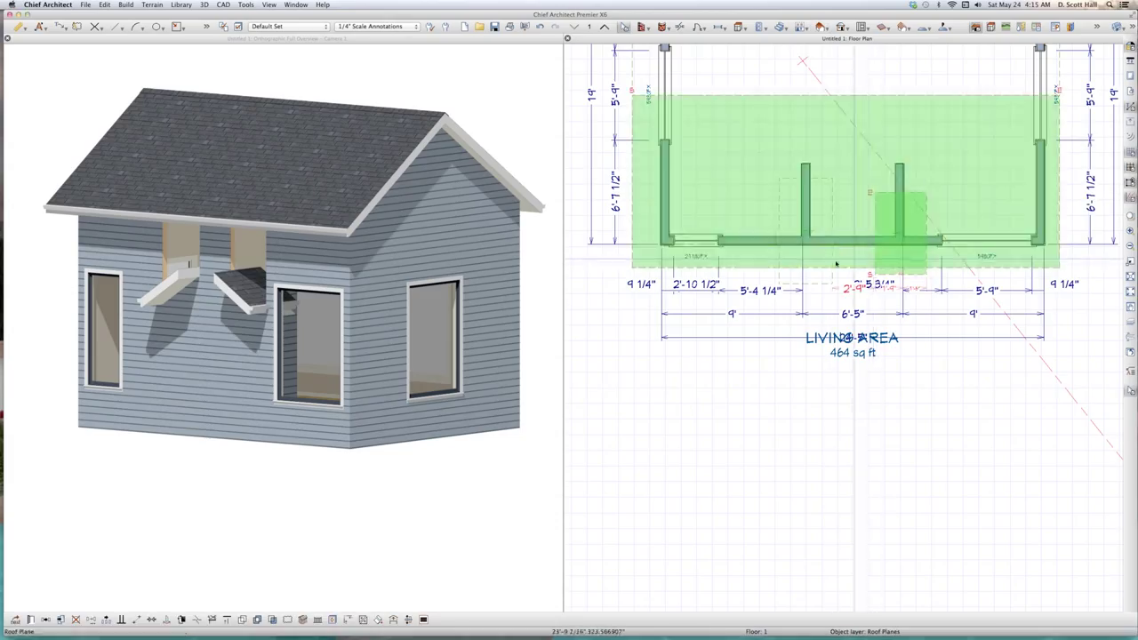
pyautogui.click(835, 264)
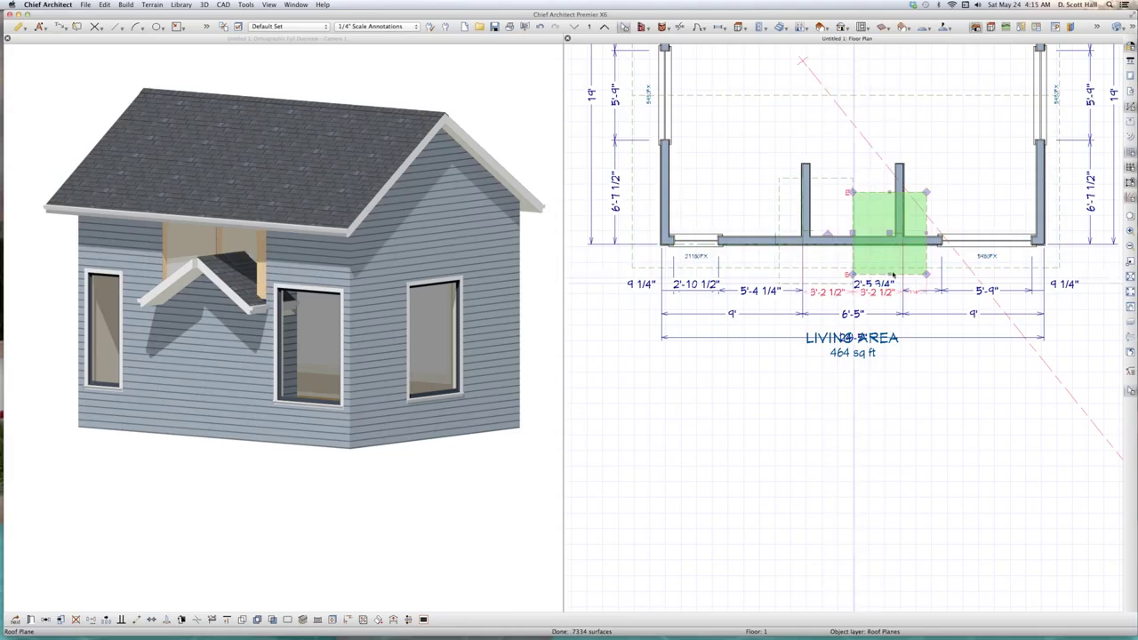
pyautogui.moveTo(889, 274); pyautogui.dragTo(833, 286)
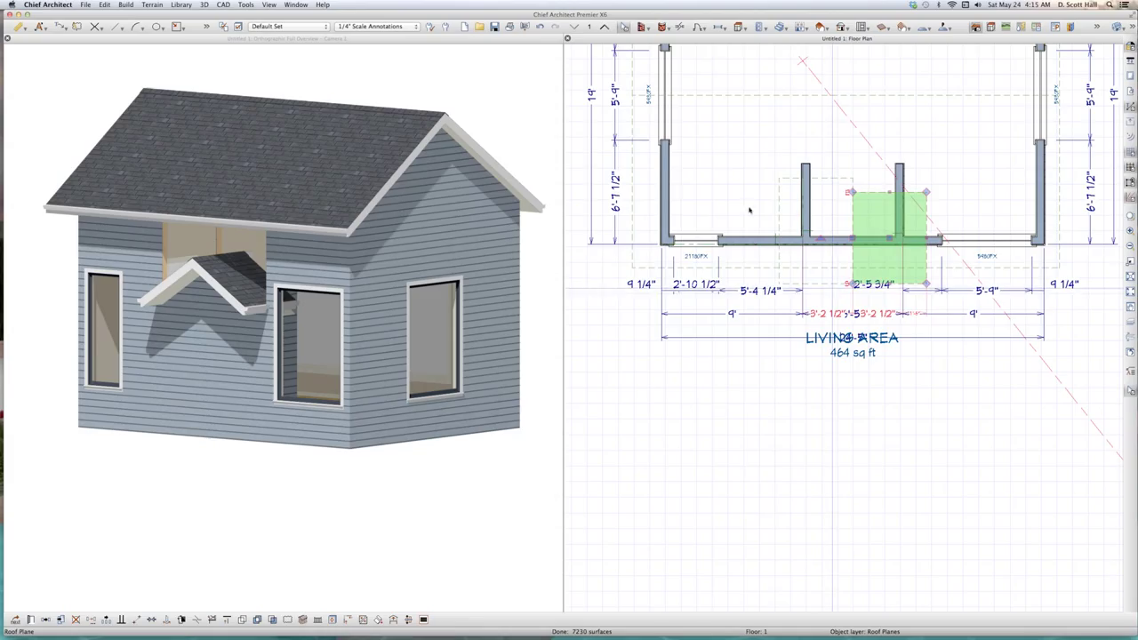
# Check the front main roof plane's baseline height in its specification with the pitch locked, leaving the plane unchanged.
pyautogui.click(763, 266)
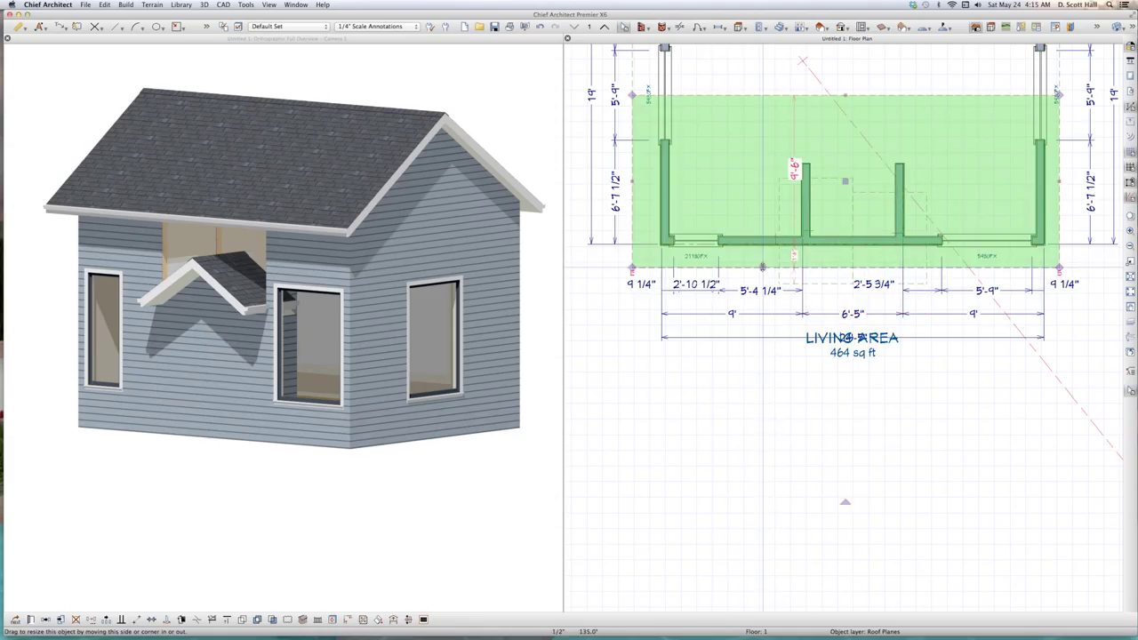
pyautogui.doubleClick(753, 271)
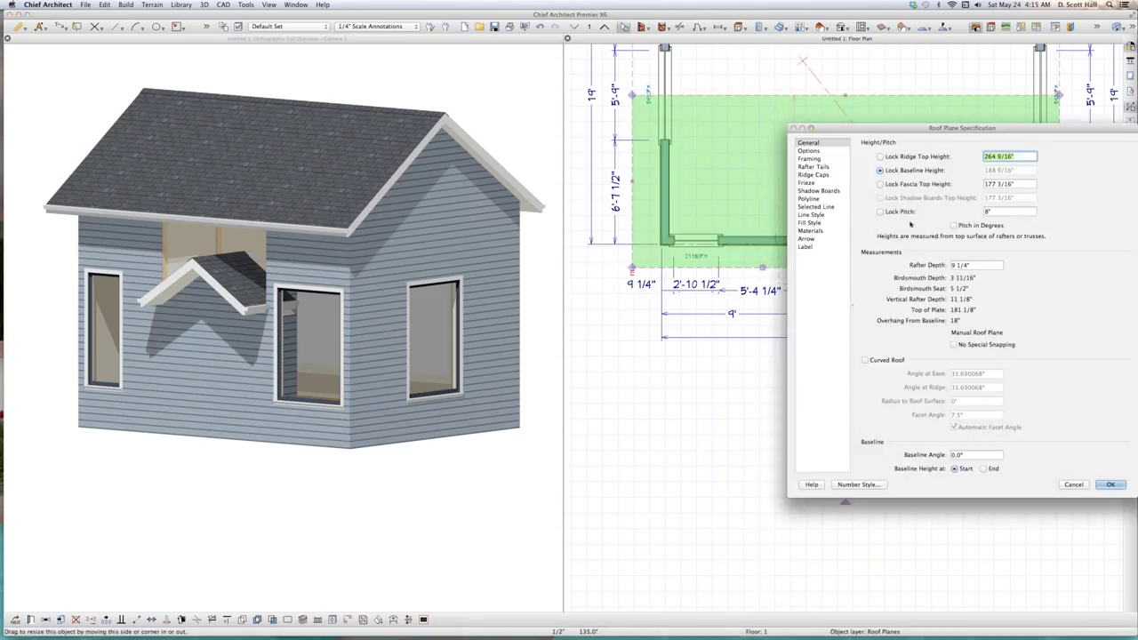
pyautogui.press('Tab')
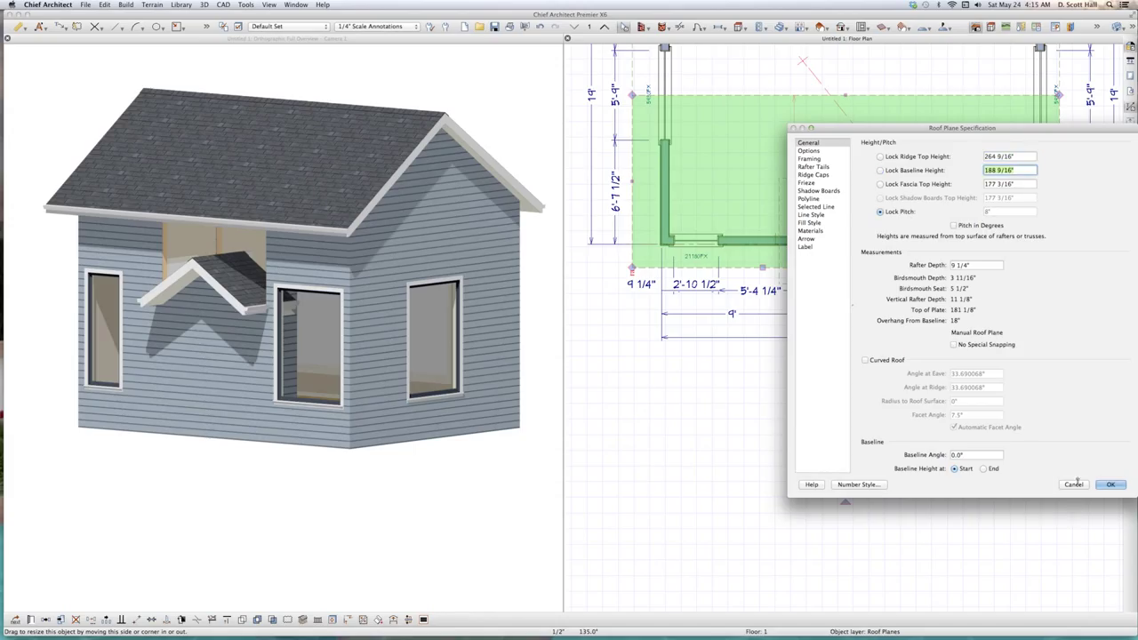
pyautogui.click(1077, 485)
# Lock the pitch of both dormer roof planes and raise their baseline height to the main roof's 188 9/16".
pyautogui.click(924, 271)
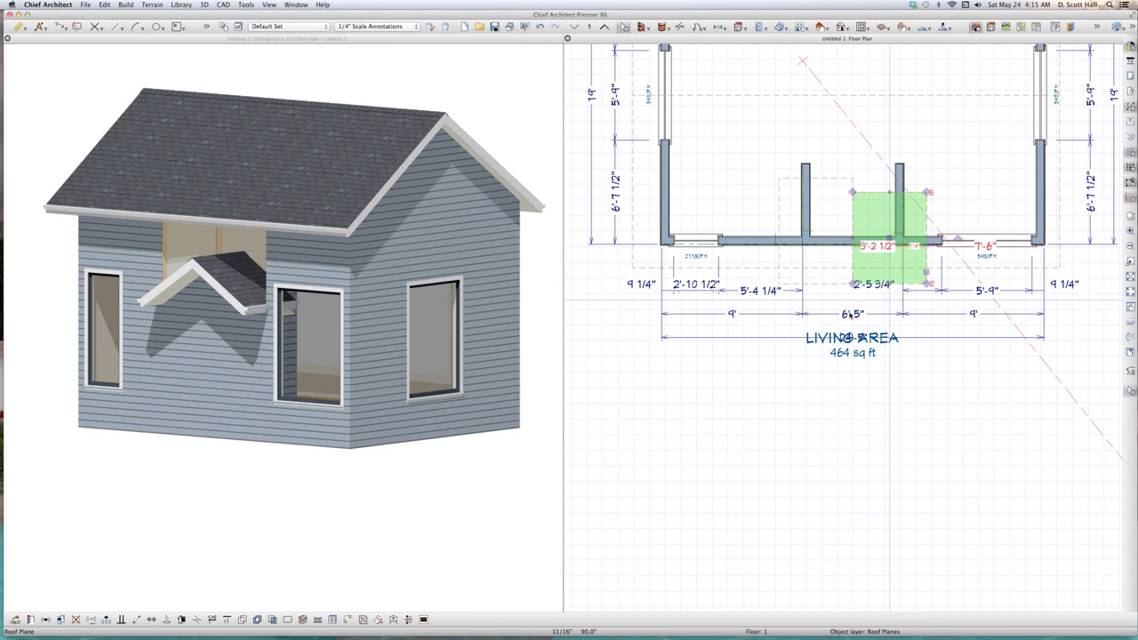
pyautogui.keyDown('shift'); pyautogui.click(793, 283); pyautogui.keyUp('shift')
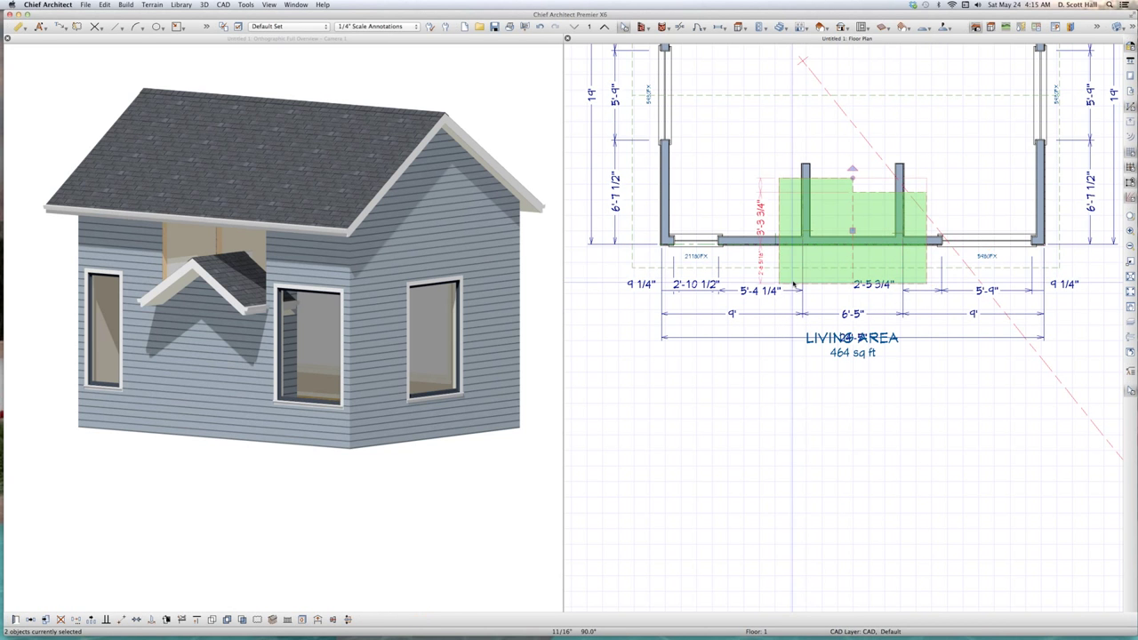
pyautogui.press('super+e')
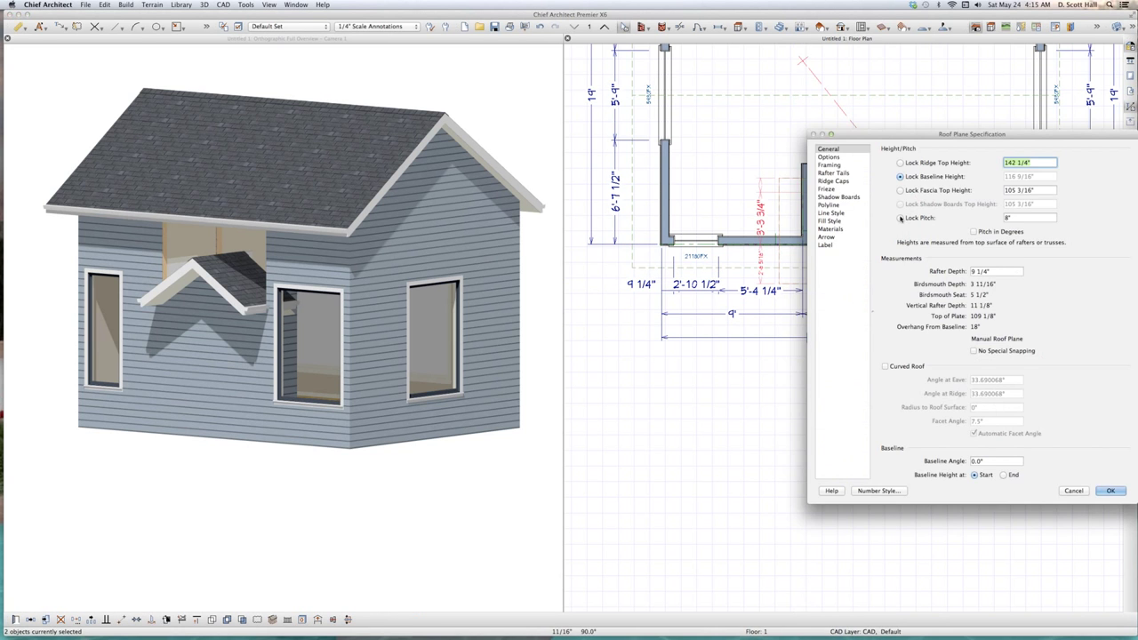
pyautogui.click(944, 217)
pyautogui.press('Tab')
pyautogui.click(1110, 491)
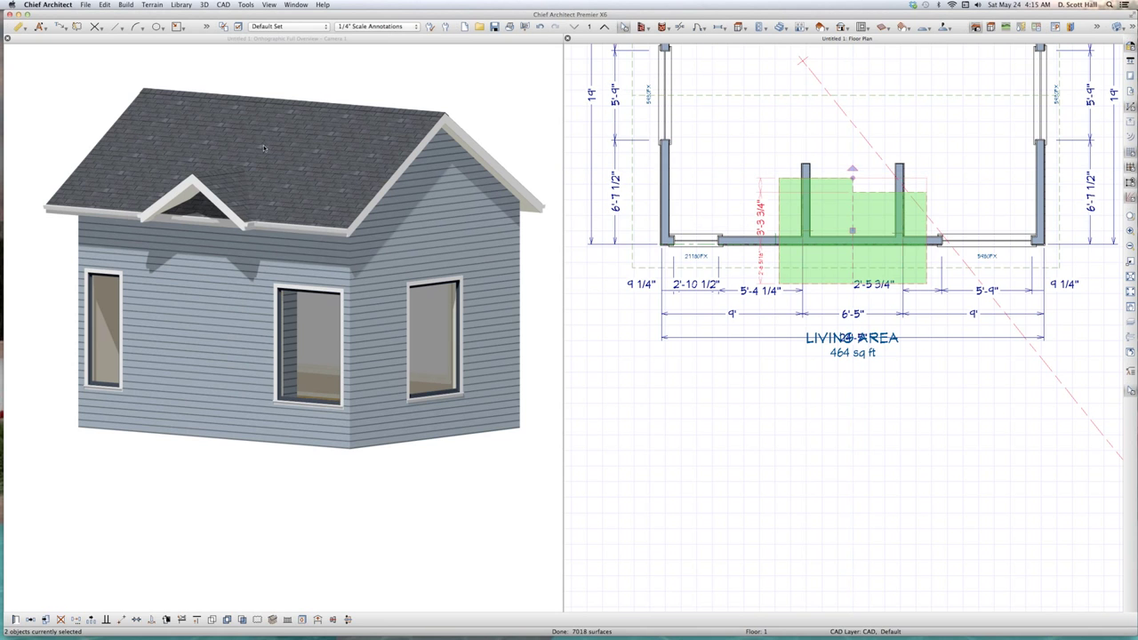
# Examine the raised dormer up close in the 3D overview and compare it with the Houzz reference photo.
pyautogui.click(203, 168)
pyautogui.scroll(2, 200, 187)
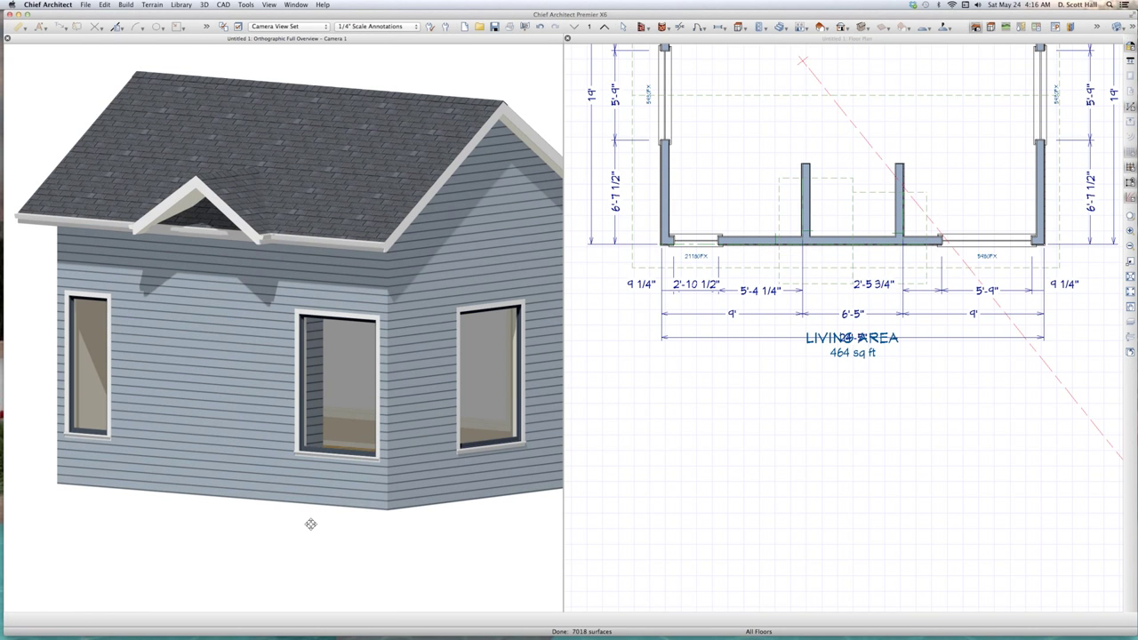
pyautogui.hotkey('ctrl', 'Up')
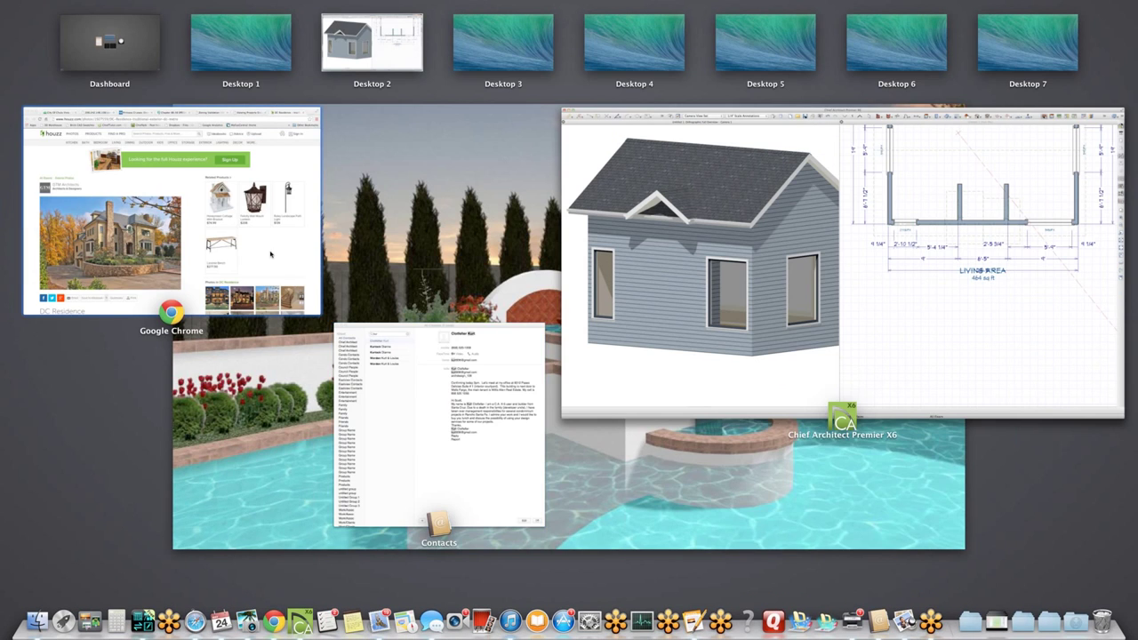
pyautogui.click(272, 257)
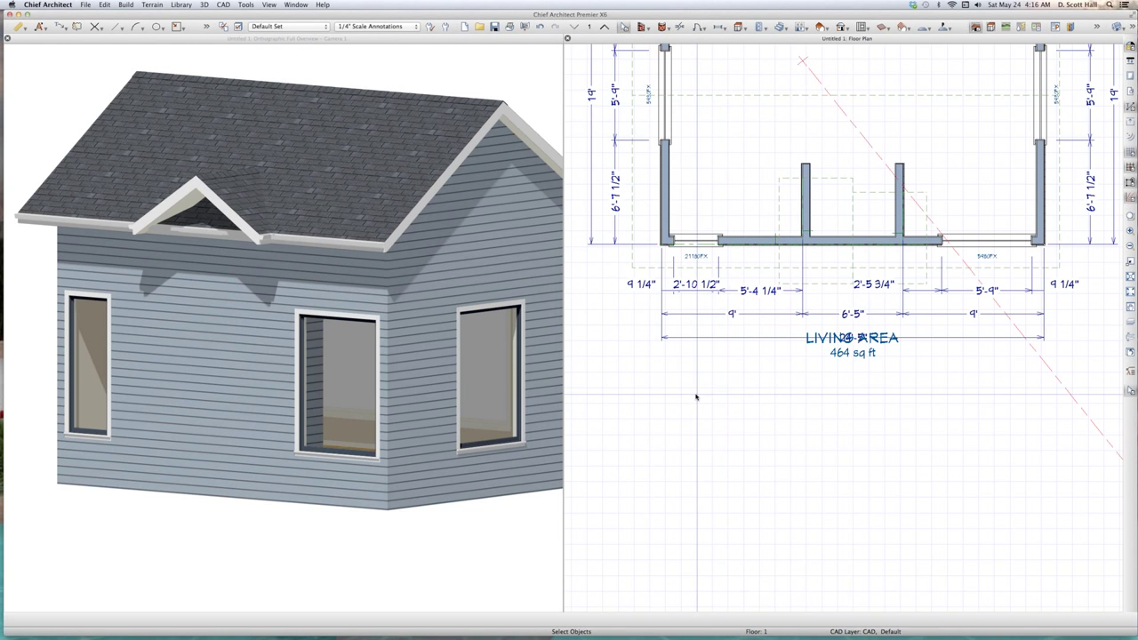
# Select both main roof planes and lower them by 48 inches with a transform offset of -48.
pyautogui.scroll(-2, 696, 394)
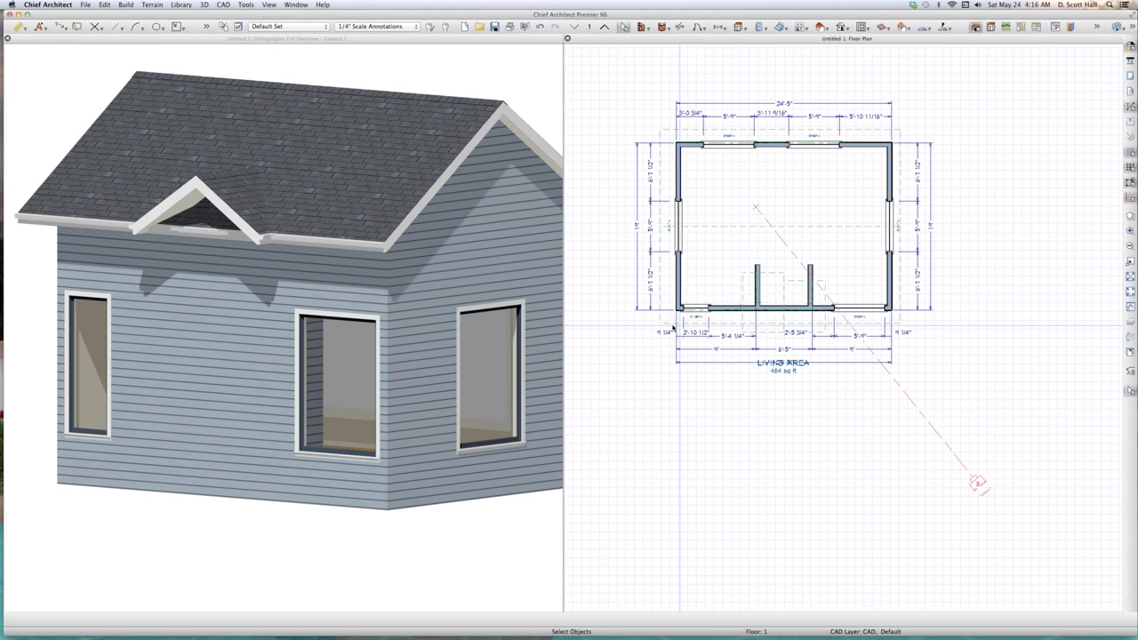
pyautogui.click(680, 331)
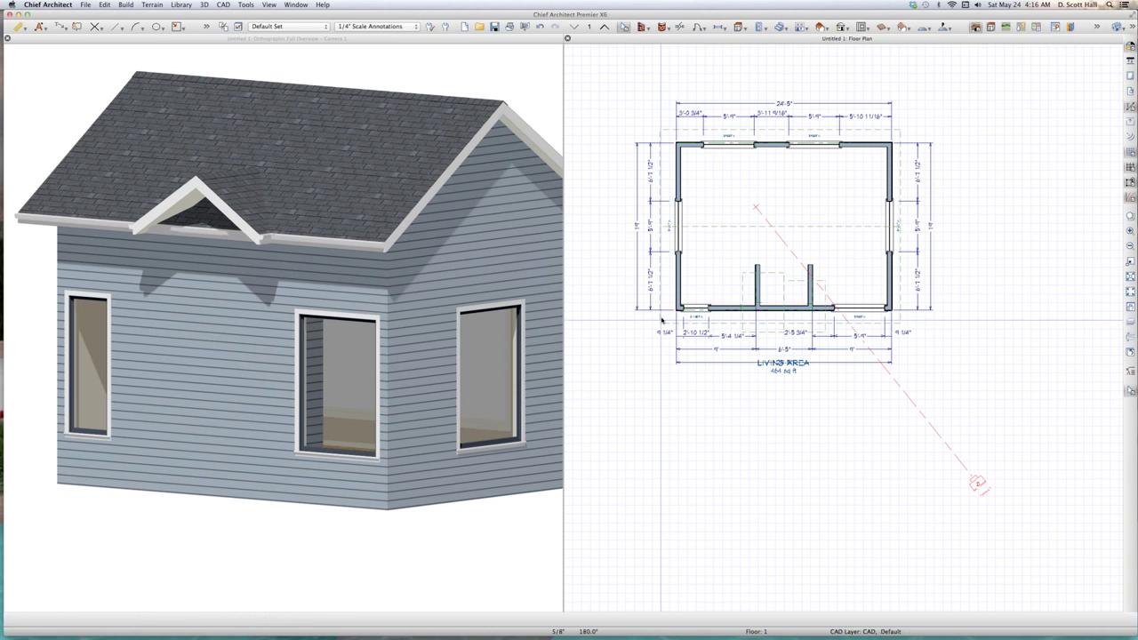
pyautogui.click(658, 322)
pyautogui.click(663, 130)
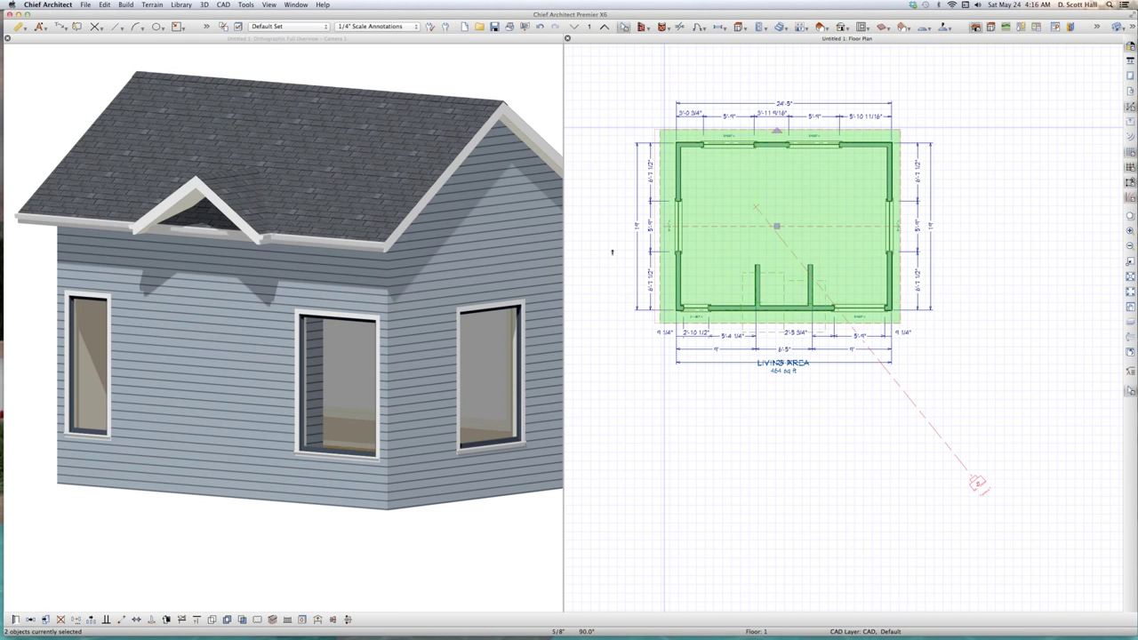
pyautogui.press('super+t')
pyautogui.doubleClick(516, 358)
pyautogui.write('-48')
pyautogui.press('Return')
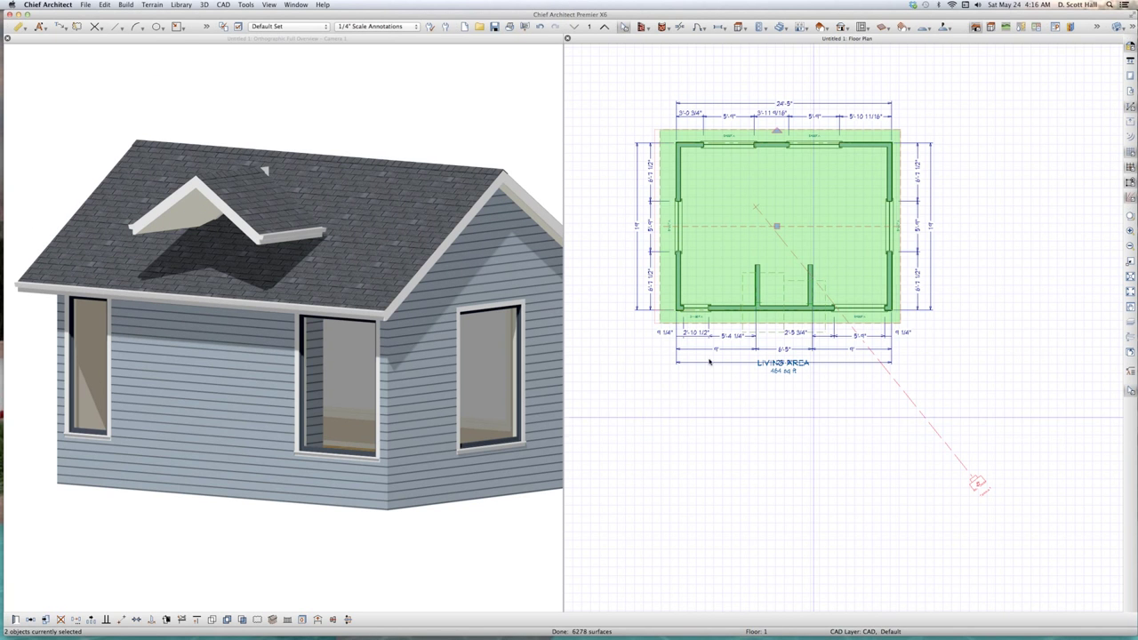
# Break the front main roof plane's eave on both sides of the dormer and pull the middle segment back to form a rectangular notch.
pyautogui.press('Escape')
pyautogui.click(733, 322)
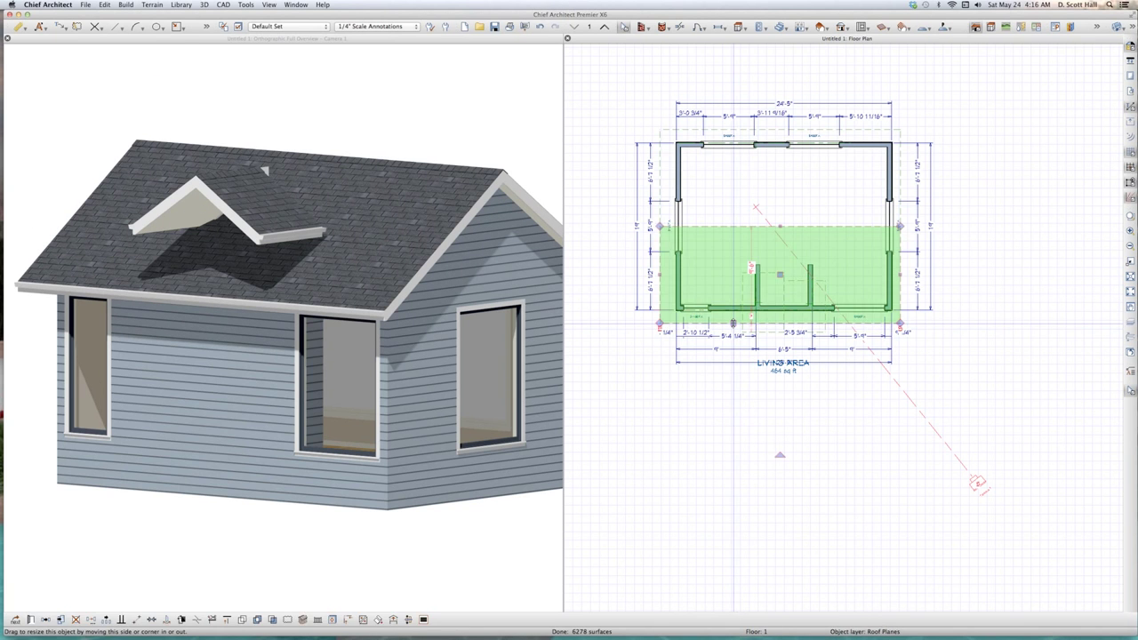
pyautogui.click(734, 322)
pyautogui.press('3')
pyautogui.click(825, 325)
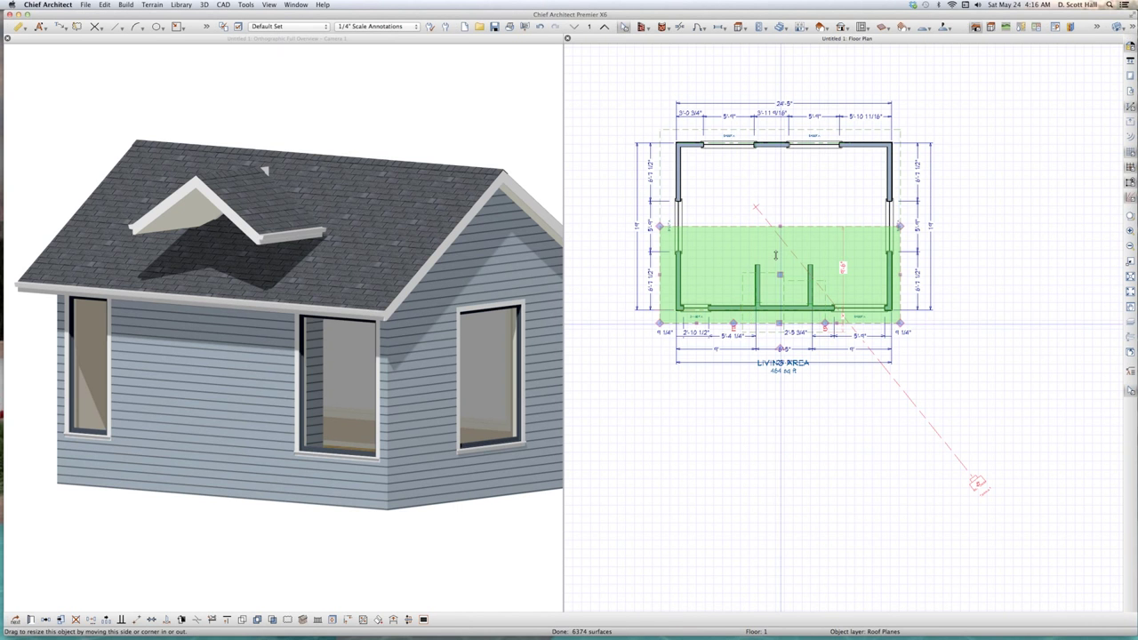
pyautogui.moveTo(778, 322); pyautogui.dragTo(779, 260)
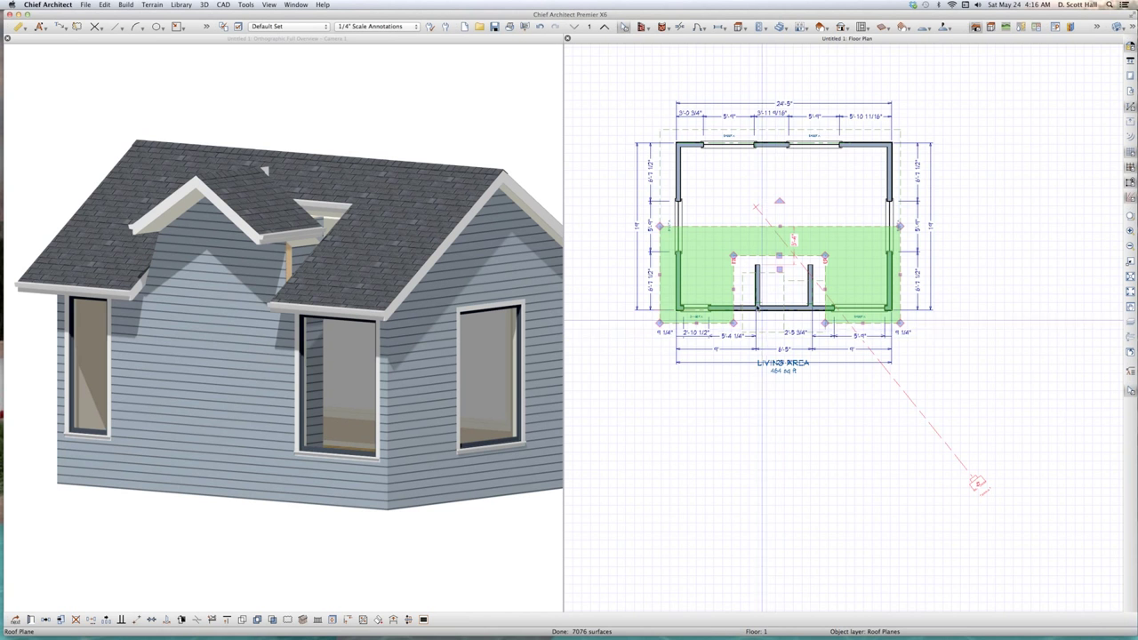
# Align the two side edges of the roof notch with the dormer's side walls.
pyautogui.scroll(1, 761, 308)
pyautogui.moveTo(724, 284); pyautogui.dragTo(756, 284)
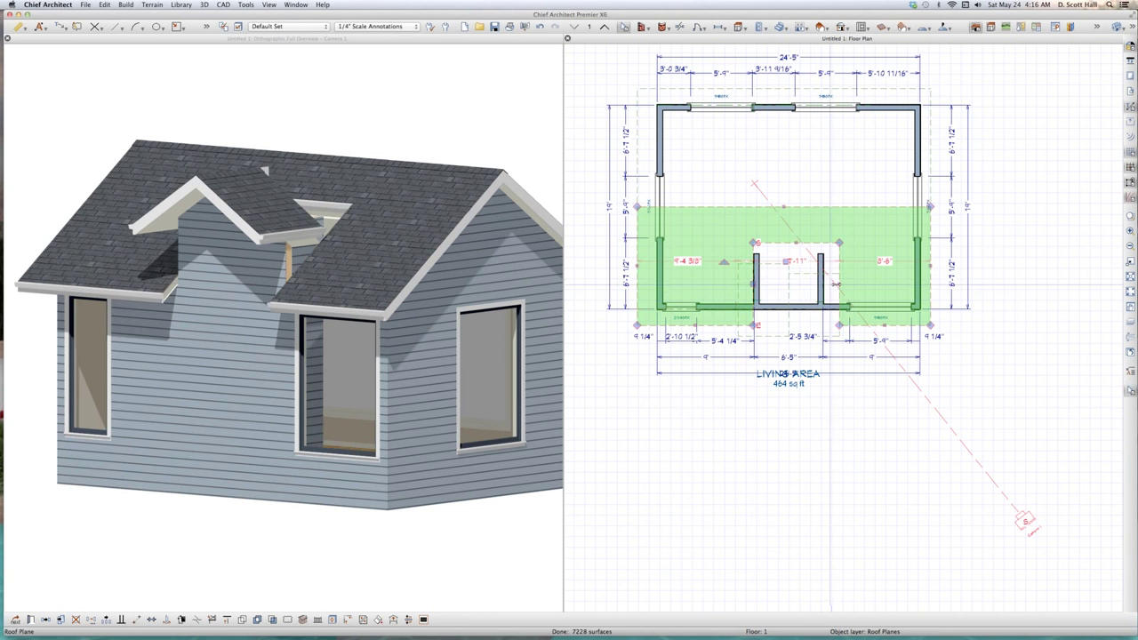
pyautogui.moveTo(839, 282); pyautogui.dragTo(822, 285)
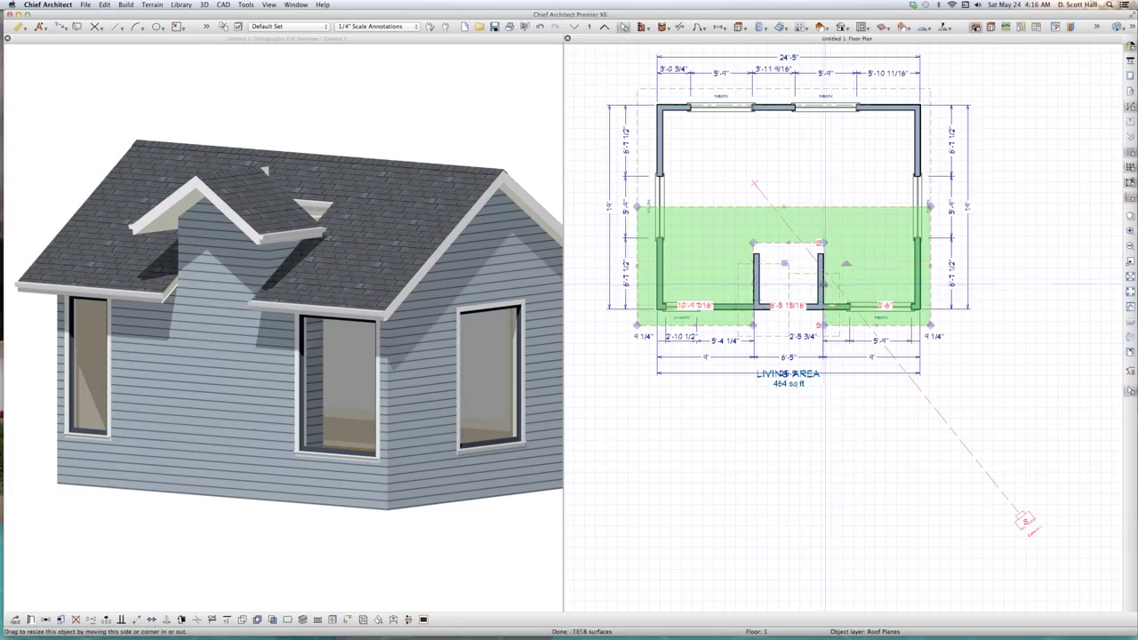
# Break the notch's inner edge at its midpoint and shape it into a peak along the dormer's ridge line.
pyautogui.click(787, 247)
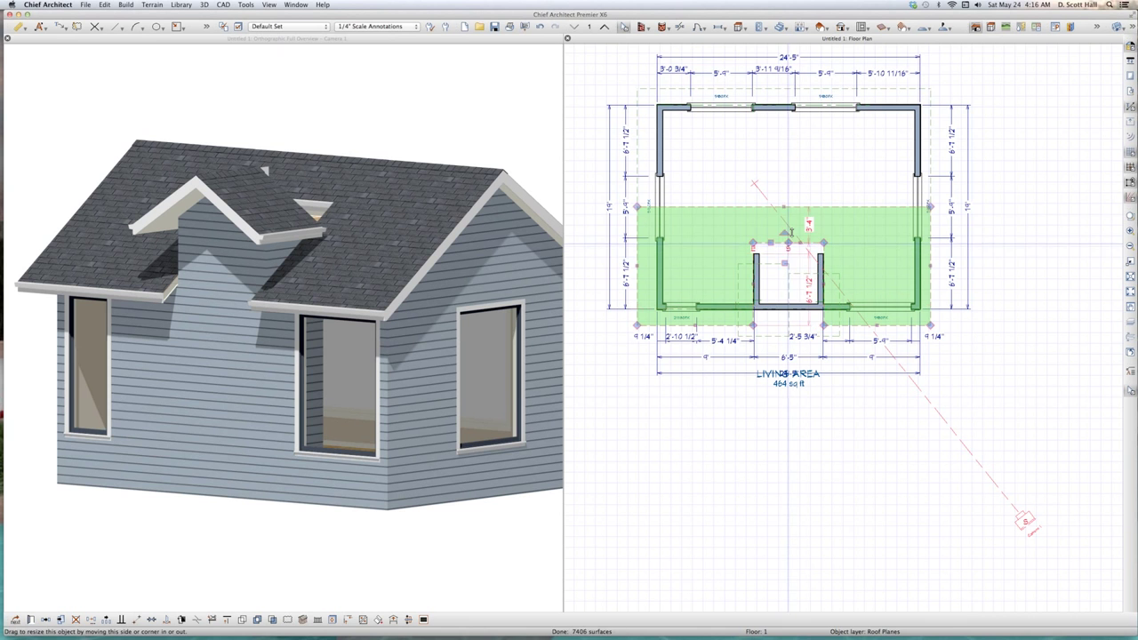
pyautogui.click(788, 265)
pyautogui.scroll(1, 789, 265)
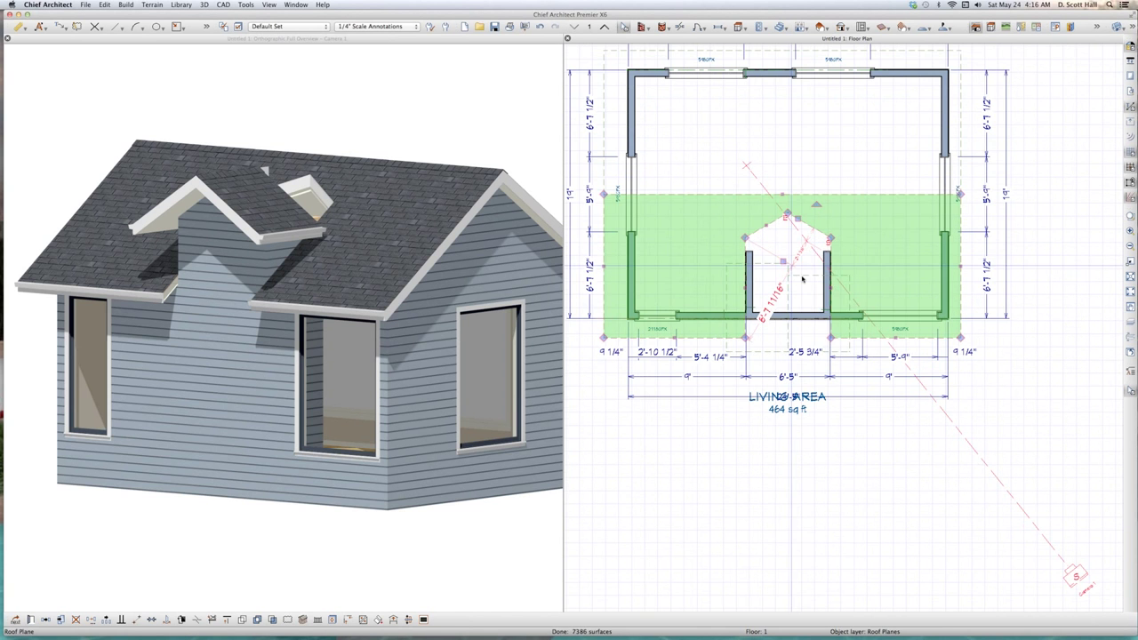
# Join the back edges of both dormer roof planes to the front main roof plane and inspect the dormer up close.
pyautogui.click(789, 269)
pyautogui.moveTo(800, 274); pyautogui.dragTo(803, 199)
pyautogui.click(776, 263)
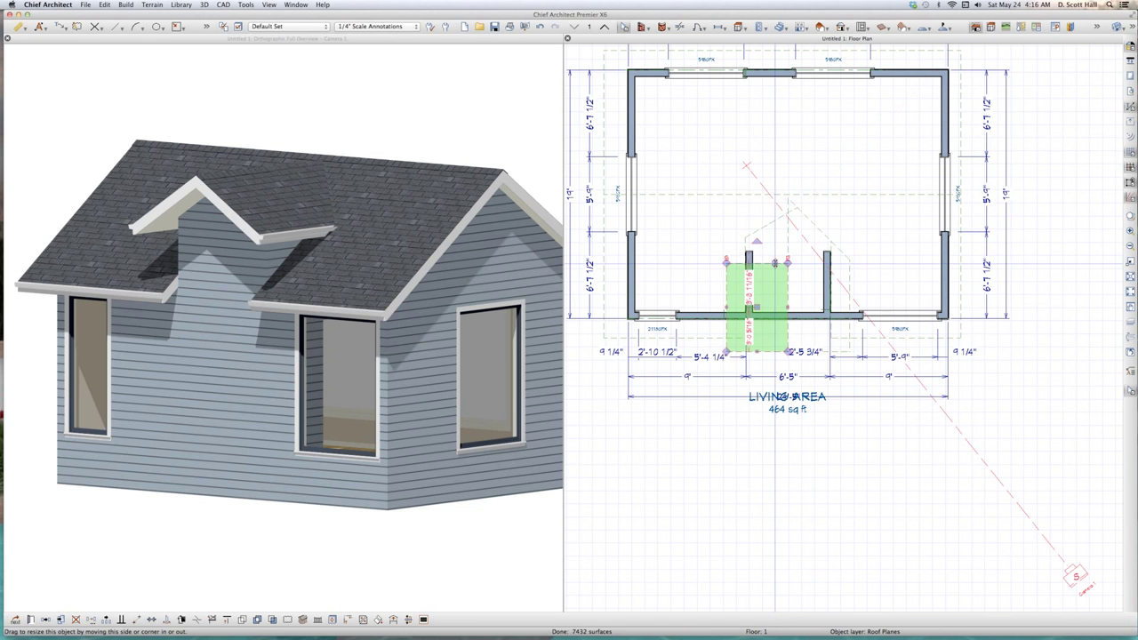
pyautogui.press('2')
pyautogui.click(763, 227)
pyautogui.keyDown('shift'); pyautogui.click(764, 230); pyautogui.keyUp('shift')
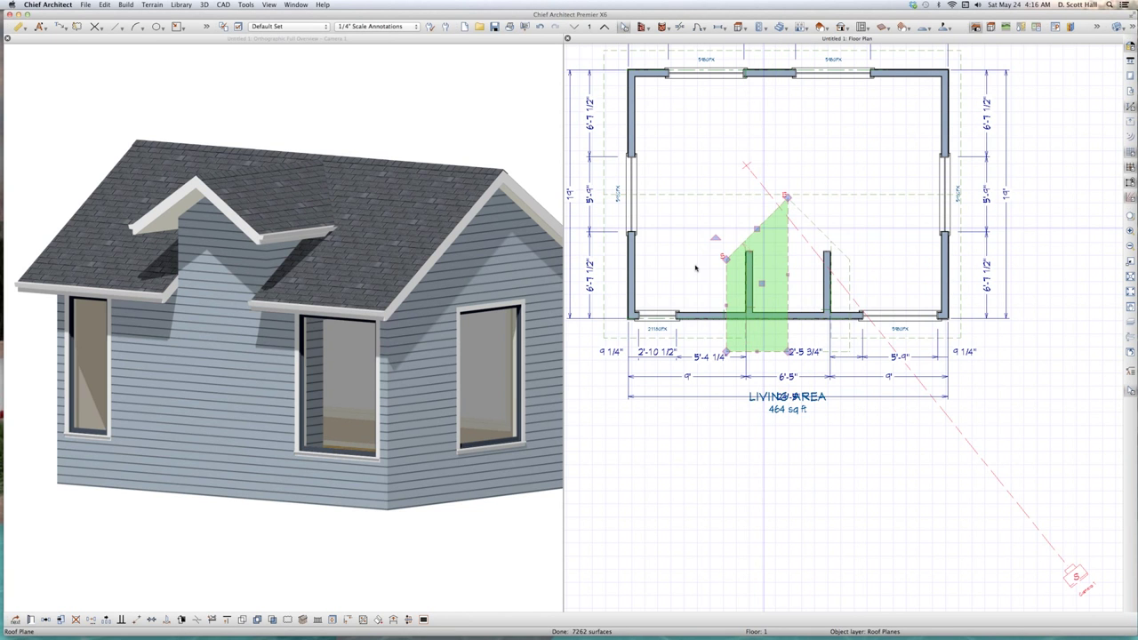
pyautogui.click(186, 339)
pyautogui.scroll(4, 180, 219)
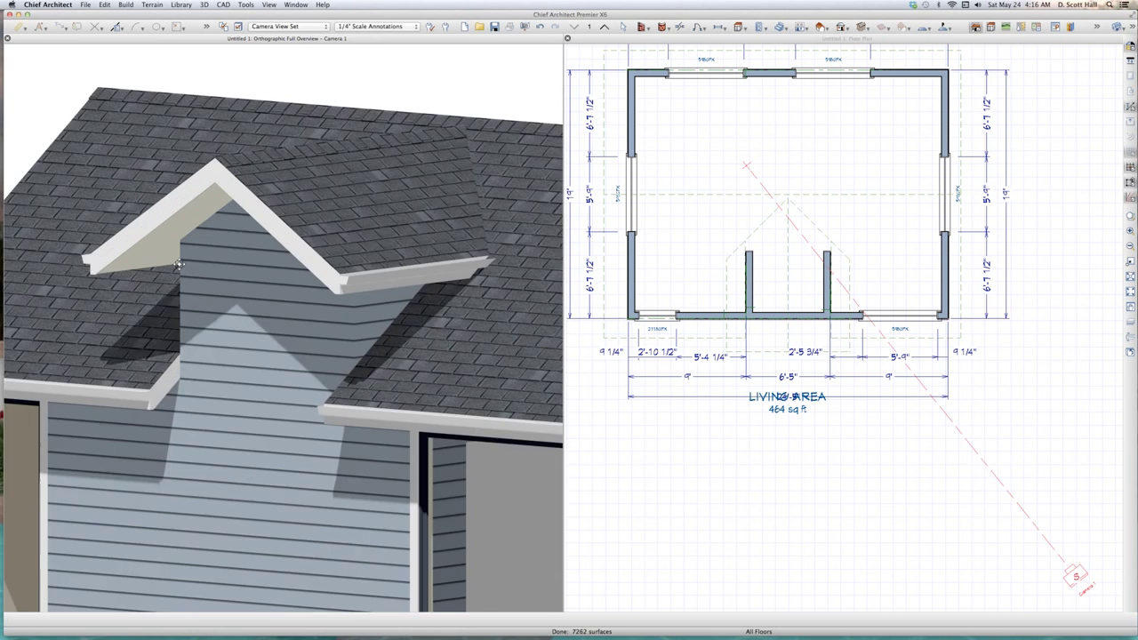
# Place a window in the front wall, centred between the two dormer side walls.
pyautogui.scroll(-6, 181, 265)
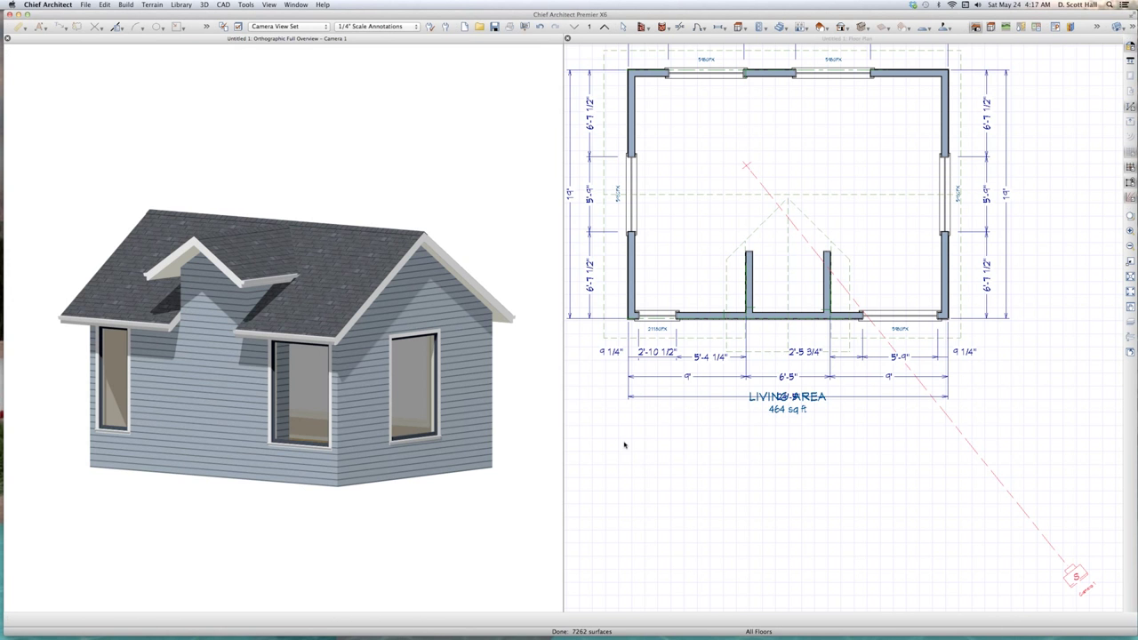
pyautogui.click(624, 445)
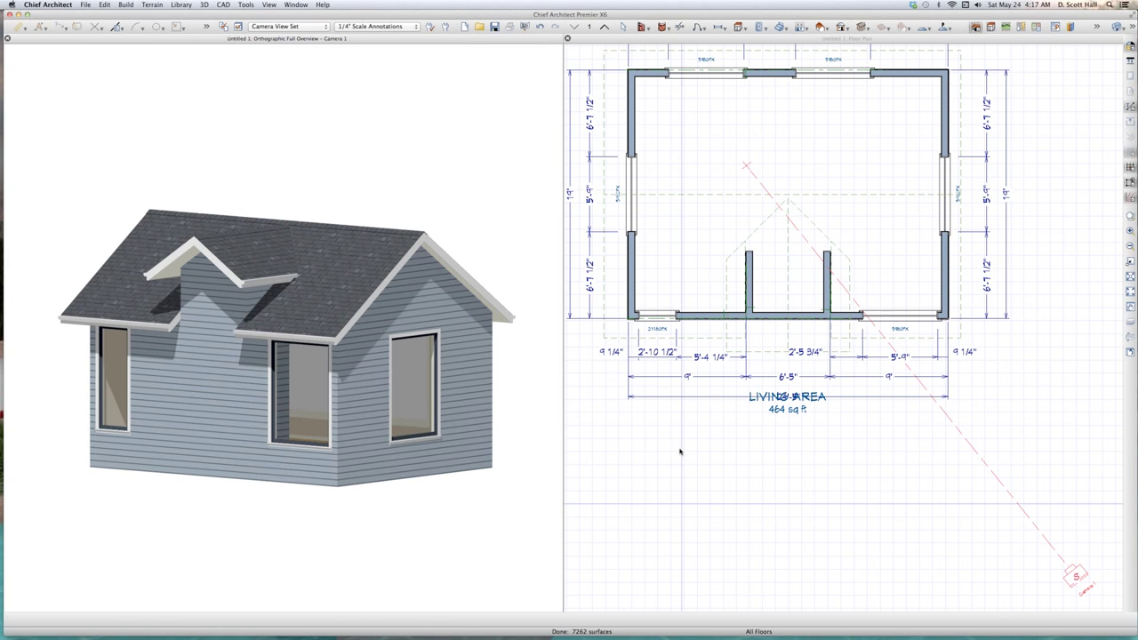
pyautogui.press('w')
pyautogui.click(786, 314)
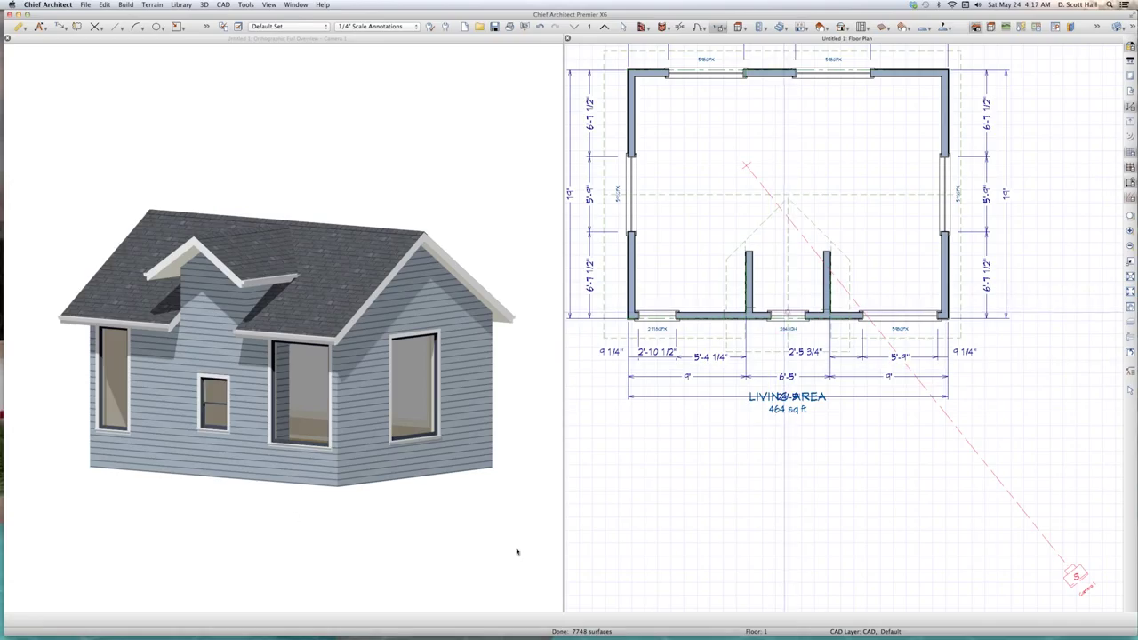
# Try to raise the new window up the front wall into the dormer gable.
pyautogui.click(210, 401)
pyautogui.click(214, 403)
pyautogui.moveTo(214, 403); pyautogui.dragTo(219, 303)
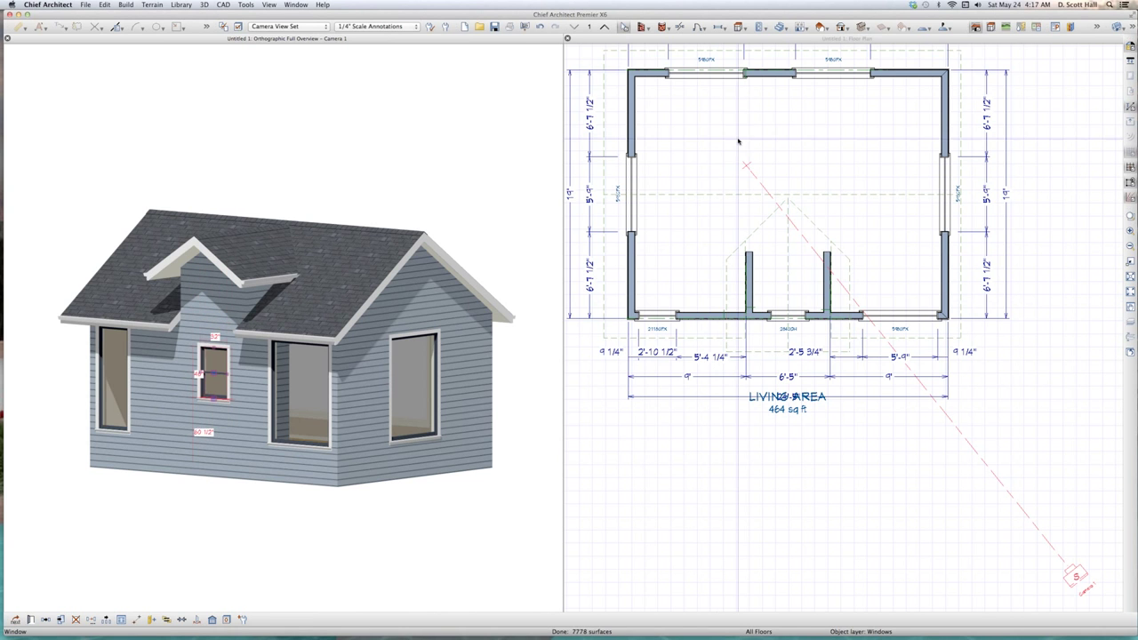
# Check the living area's structure settings and leave them without making changes.
pyautogui.click(733, 146)
pyautogui.click(734, 149)
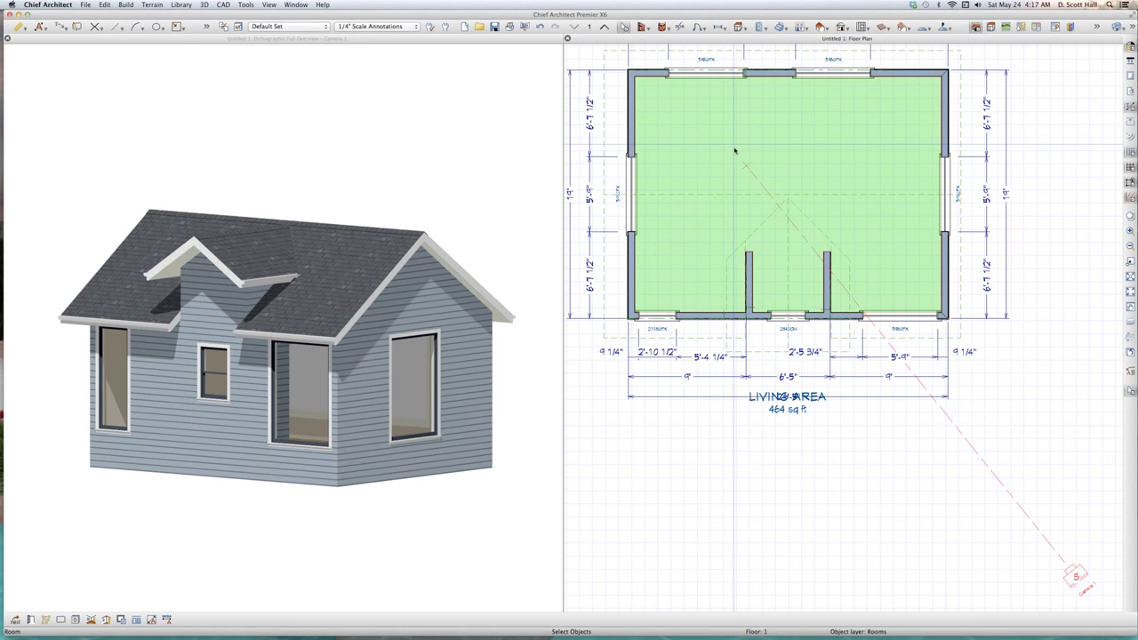
pyautogui.doubleClick(734, 223)
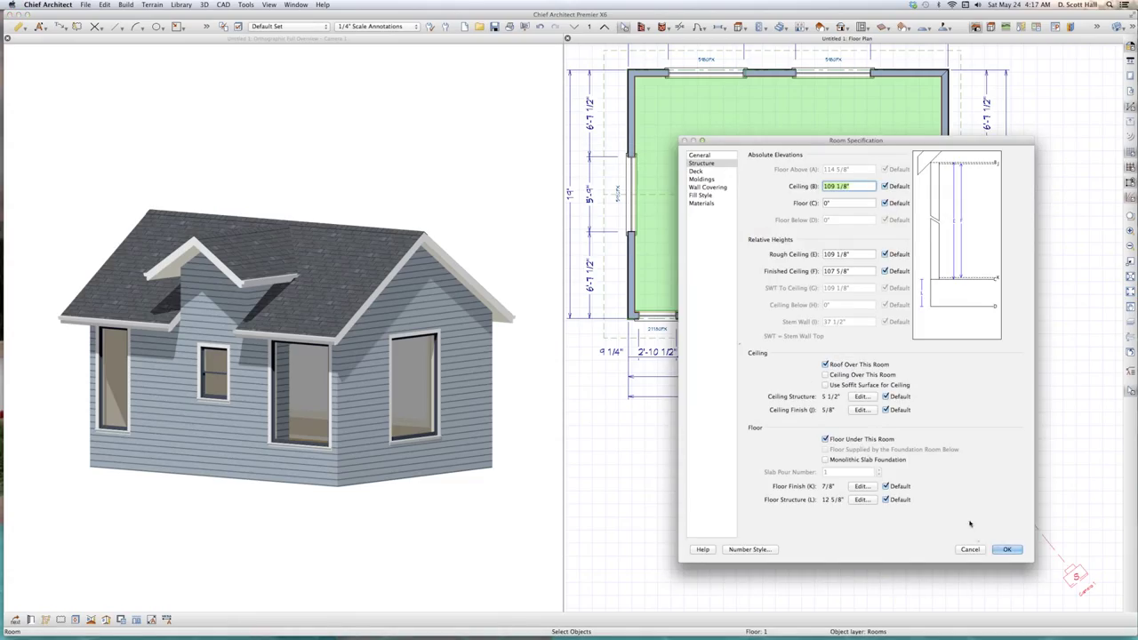
pyautogui.click(972, 549)
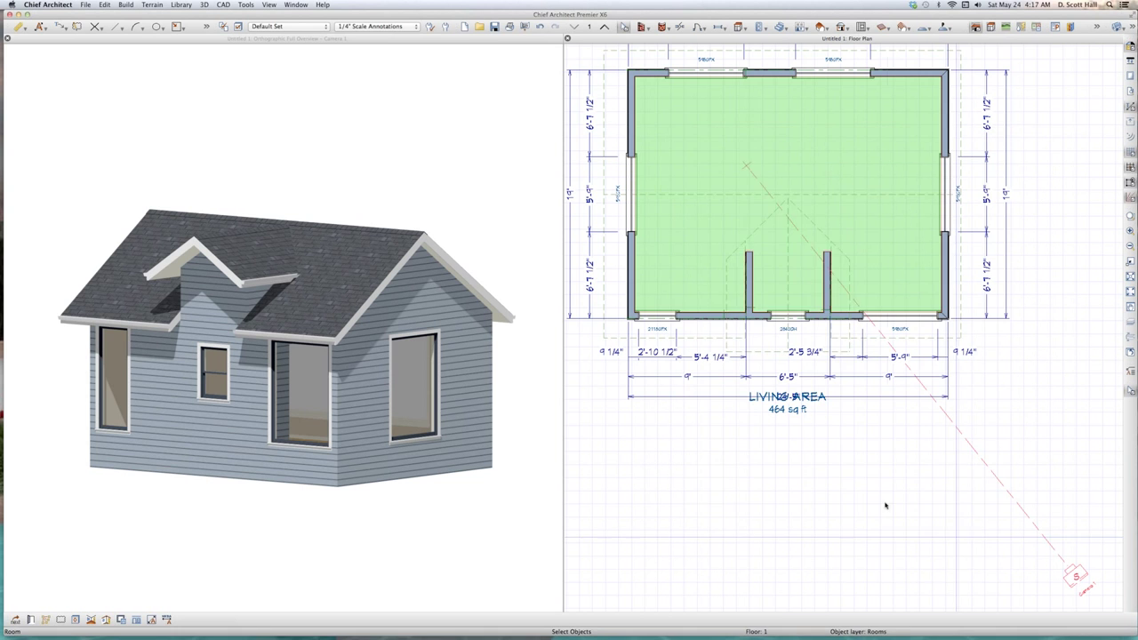
pyautogui.click(884, 506)
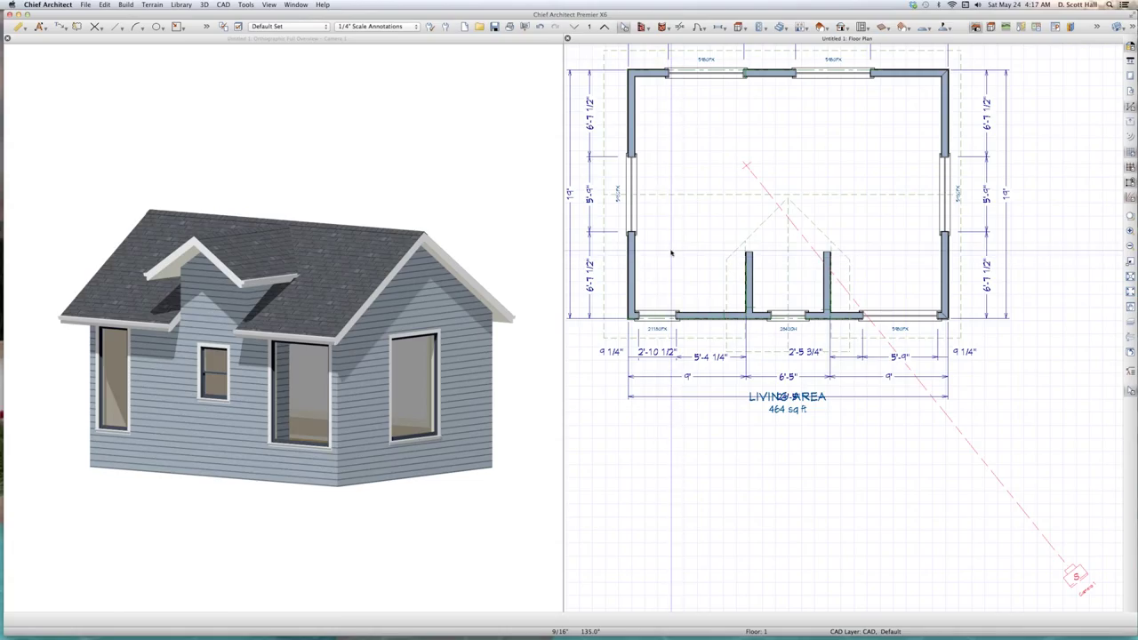
pyautogui.click(701, 178)
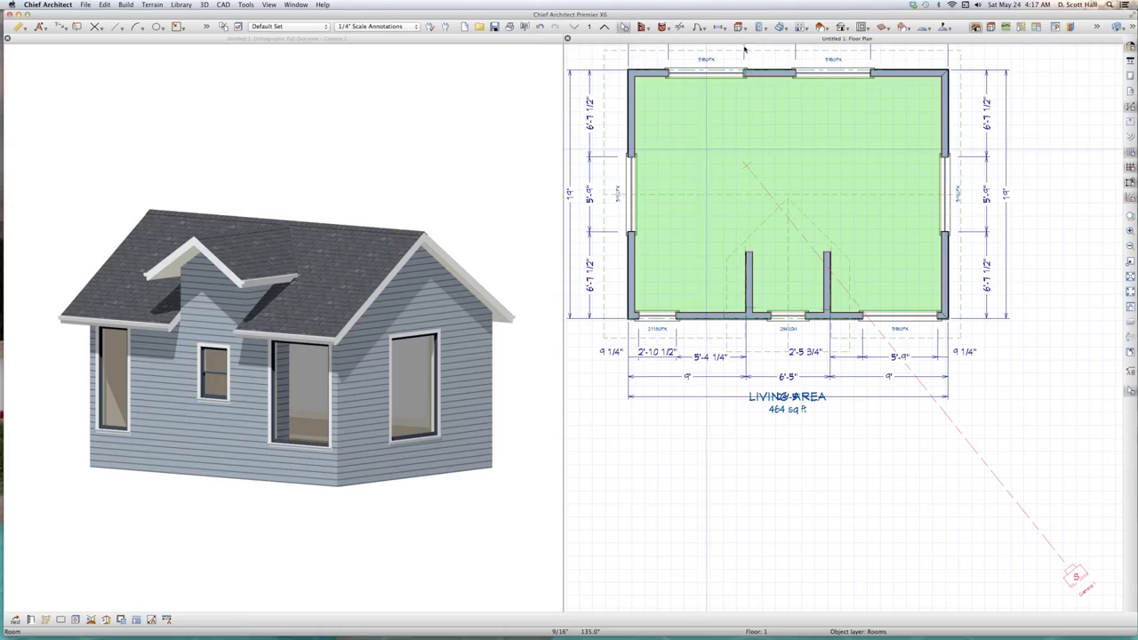
# Build a second floor derived from the first floor plan, keeping the default floor 2 settings.
pyautogui.click(807, 28)
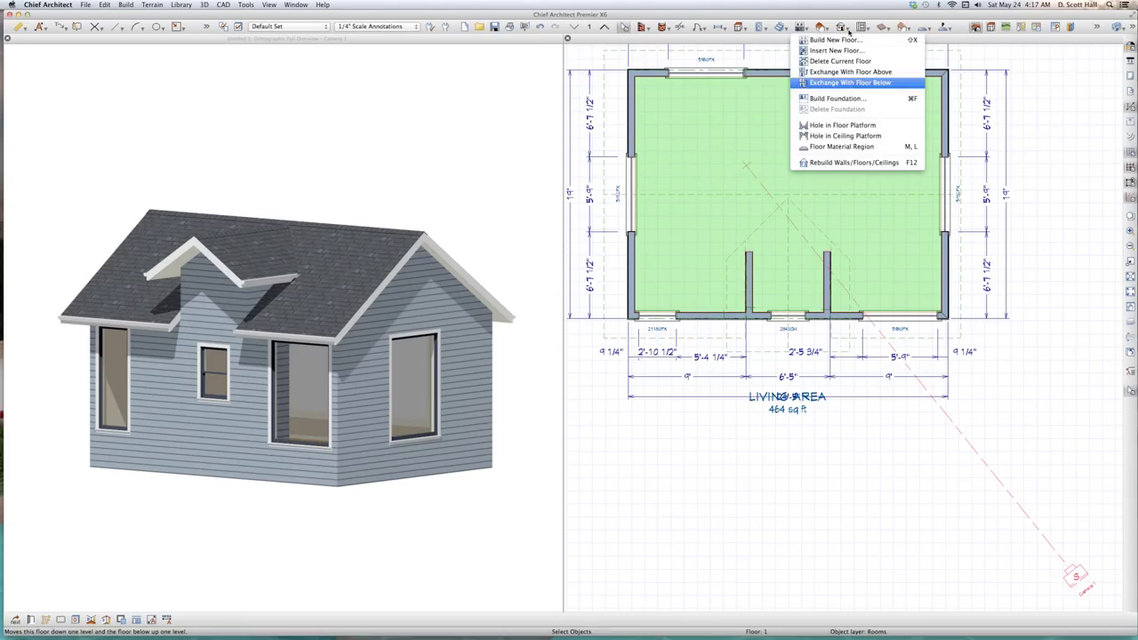
pyautogui.click(844, 41)
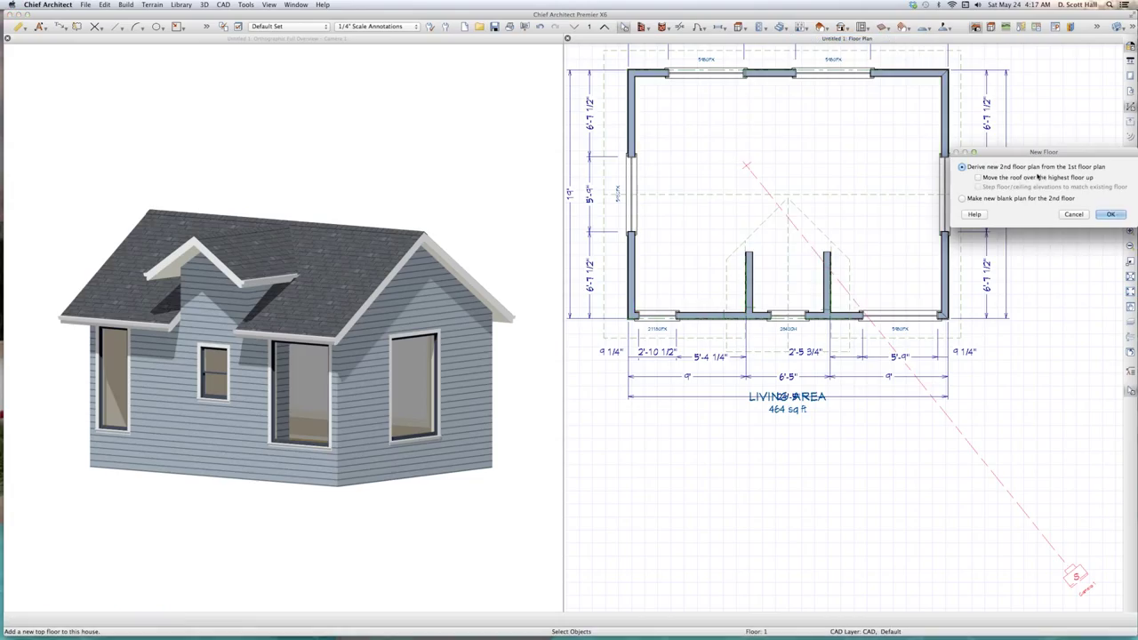
pyautogui.click(976, 199)
pyautogui.click(1110, 214)
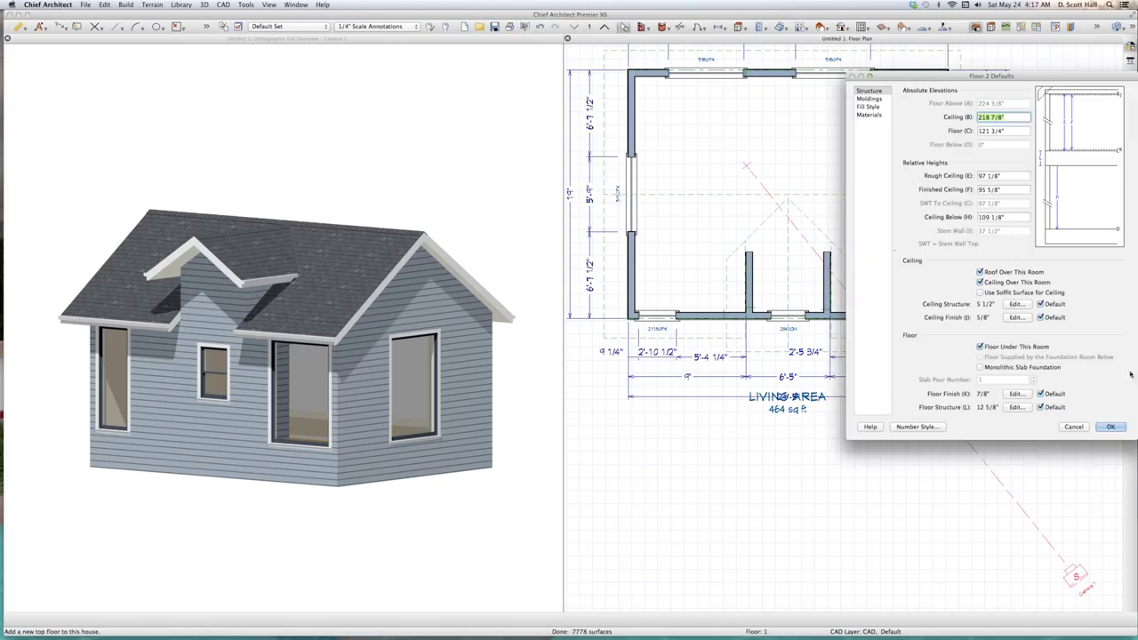
pyautogui.click(1110, 426)
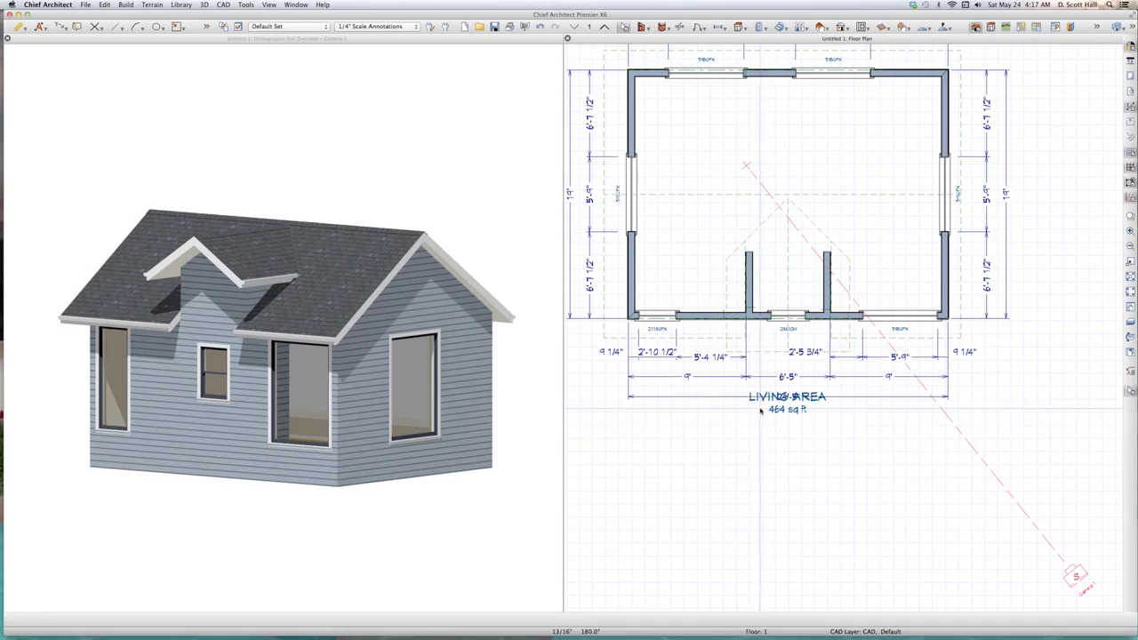
# Move the front window between the dormer walls up the wall into the dormer gable.
pyautogui.click(216, 379)
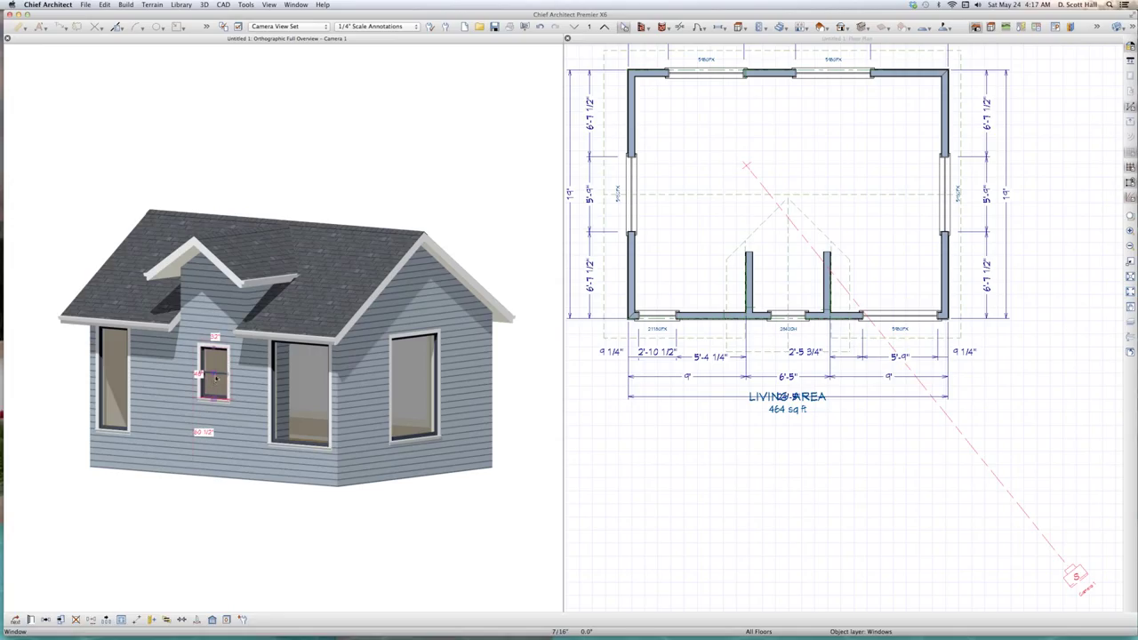
pyautogui.moveTo(213, 374); pyautogui.dragTo(203, 310)
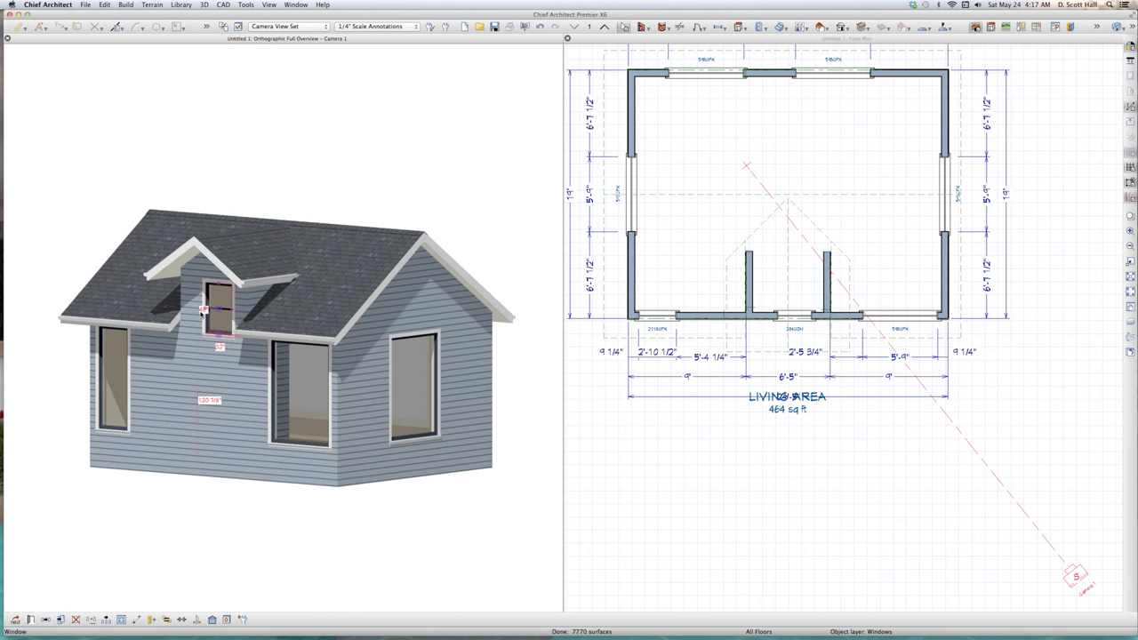
pyautogui.click(203, 316)
pyautogui.click(208, 327)
# Face the front of the house and centre the dormer window between the dormer side walls.
pyautogui.press('o')
pyautogui.moveTo(180, 363); pyautogui.dragTo(246, 356)
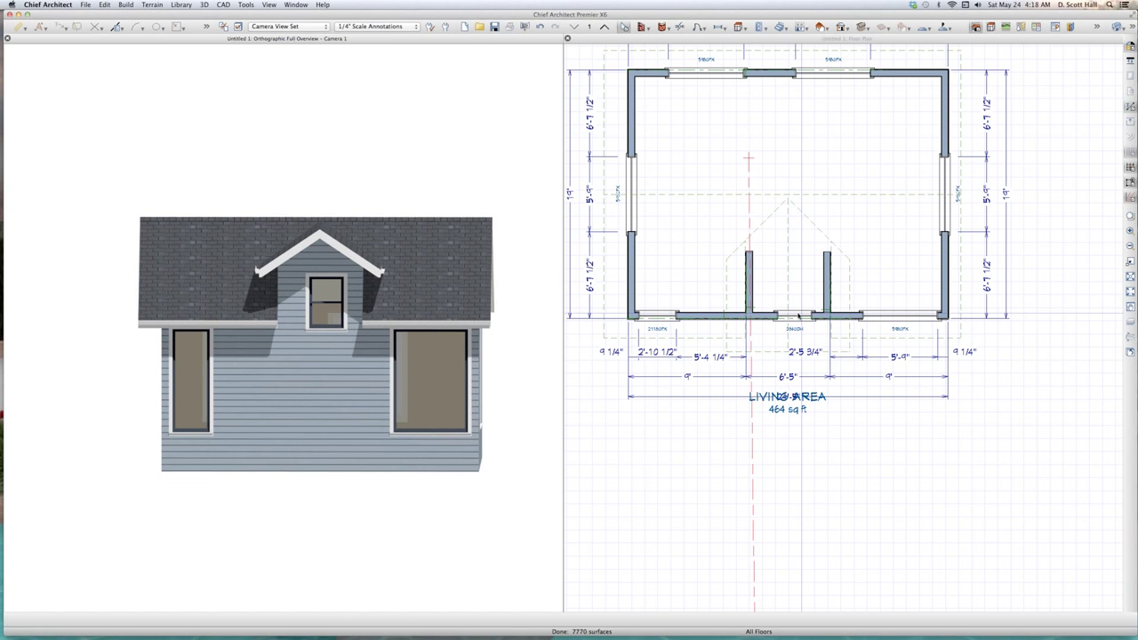
pyautogui.click(796, 317)
pyautogui.click(796, 302)
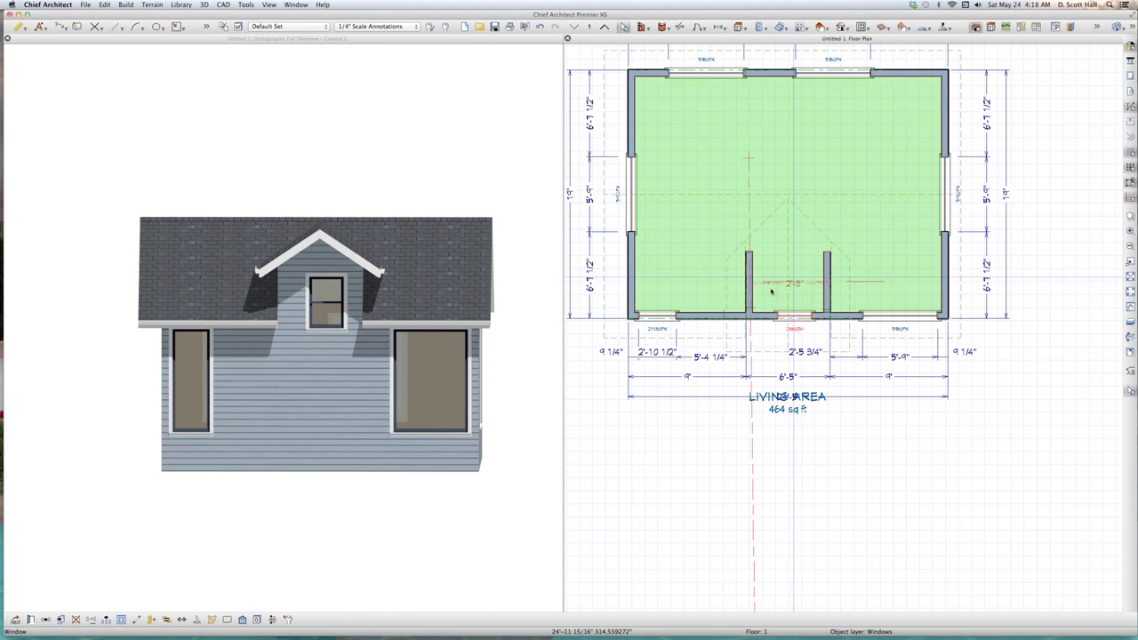
pyautogui.click(781, 301)
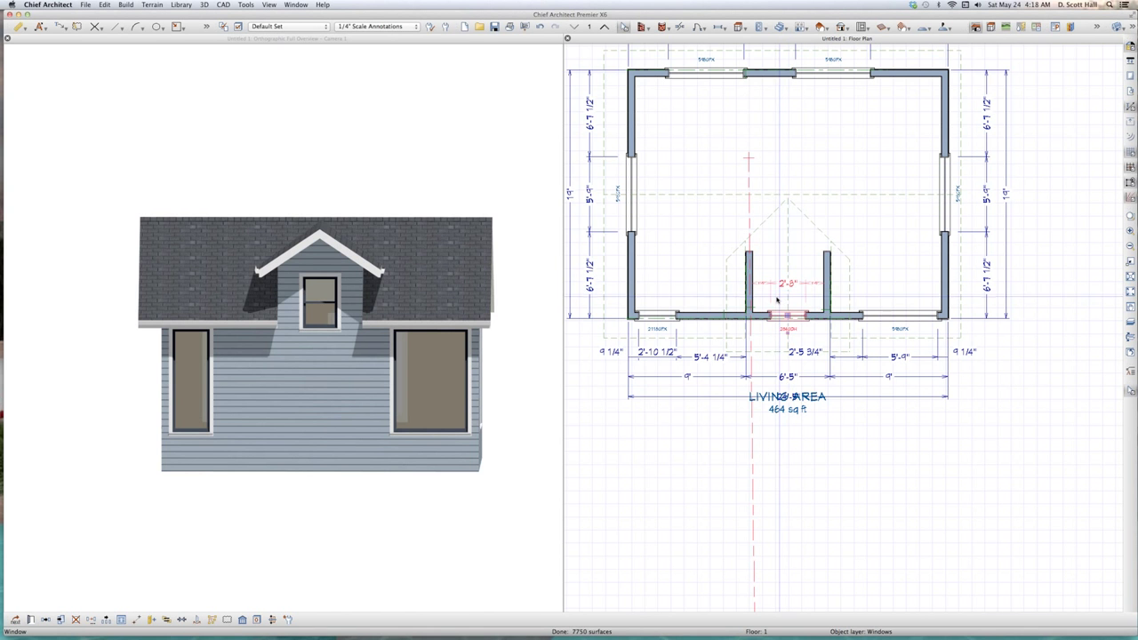
# Change the dormer window's type to Fixed Glass and set its width to 36".
pyautogui.press('super+e')
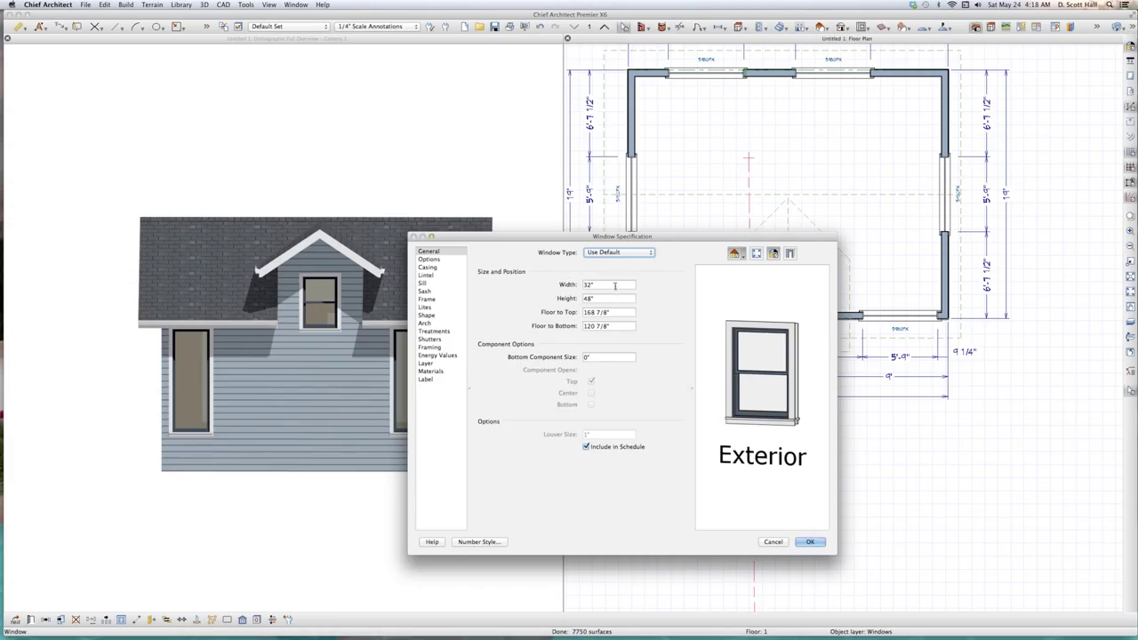
pyautogui.moveTo(615, 285); pyautogui.dragTo(574, 275)
pyautogui.click(609, 253)
pyautogui.click(603, 261)
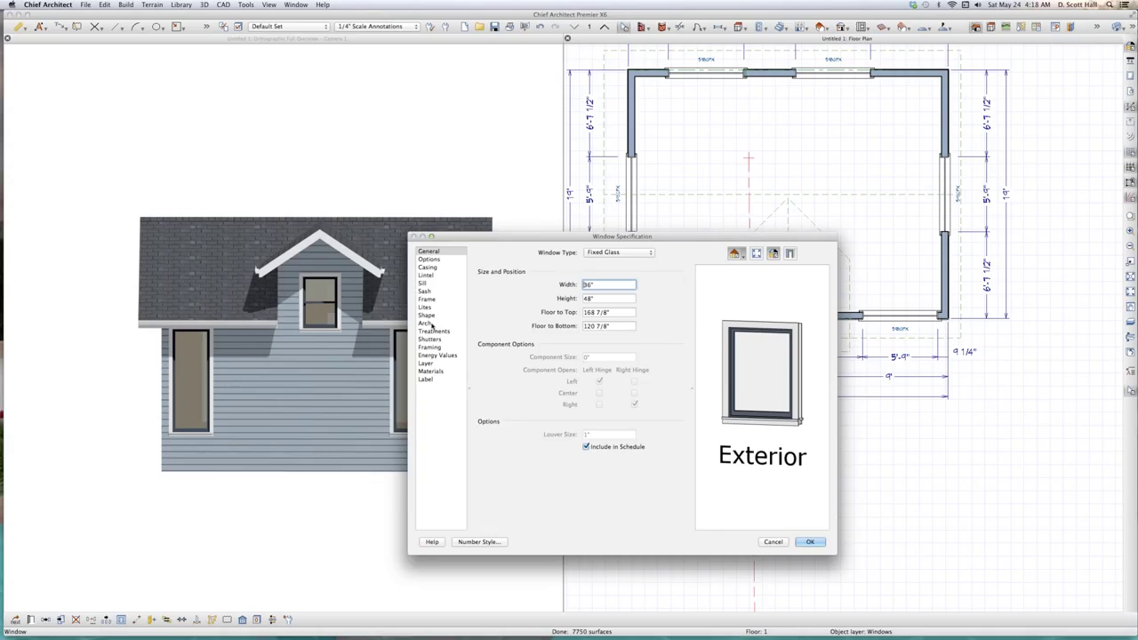
# Give the dormer window a full Broken Arch top and apply the window settings.
pyautogui.click(430, 323)
pyautogui.click(549, 265)
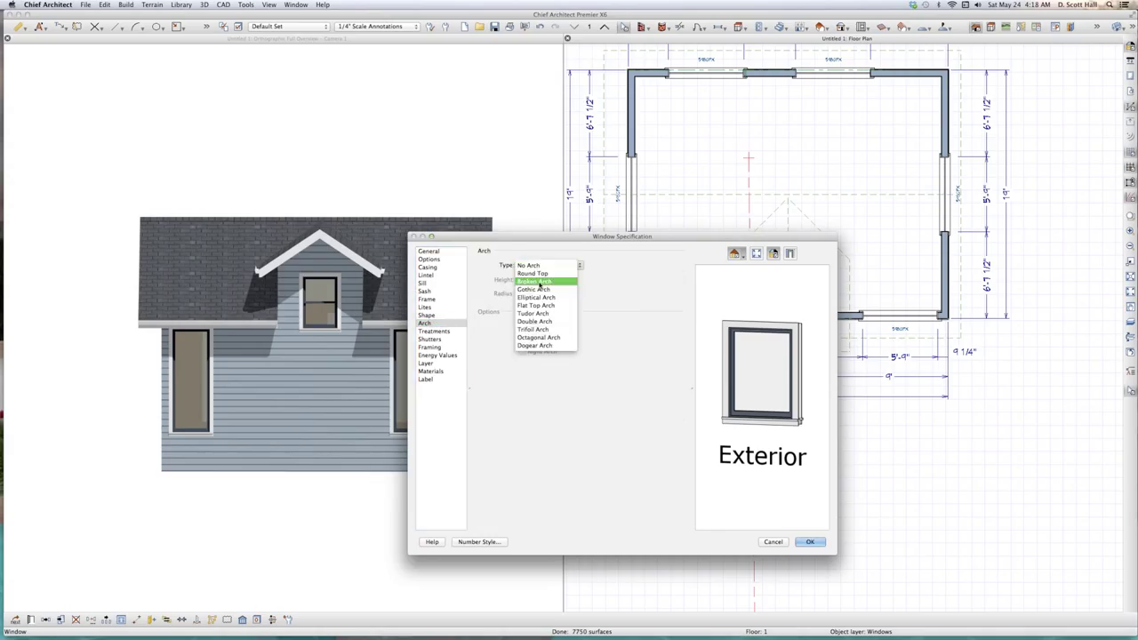
pyautogui.click(541, 283)
pyautogui.press('Tab')
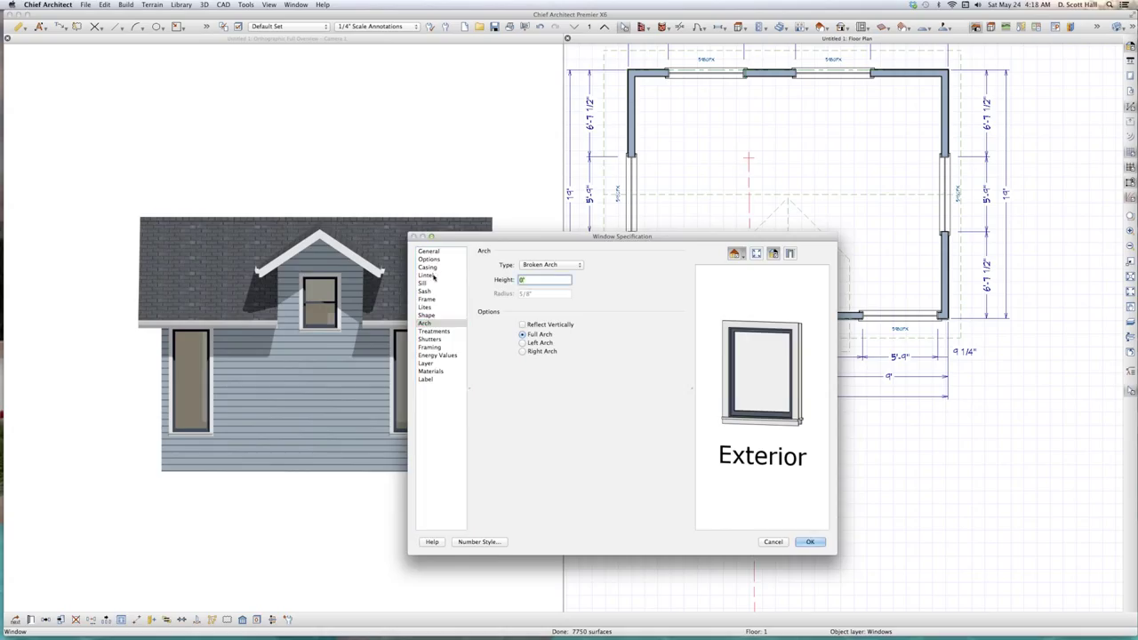
pyautogui.press('Return')
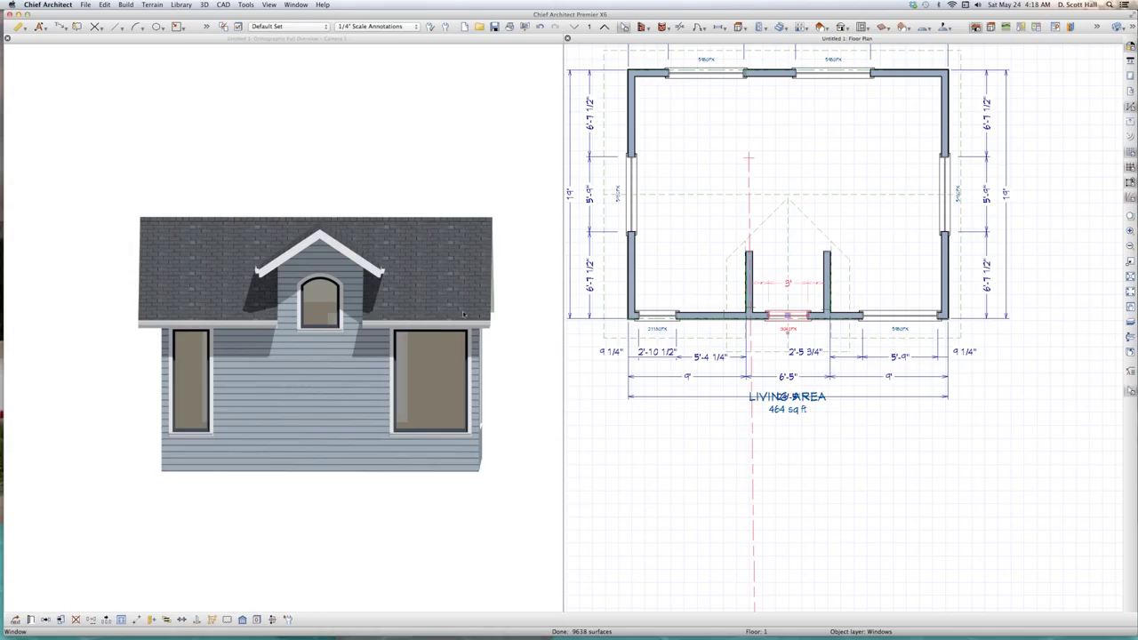
# Inspect the dormer from the front corner and compare it with the Houzz reference photo in Chrome.
pyautogui.click(306, 330)
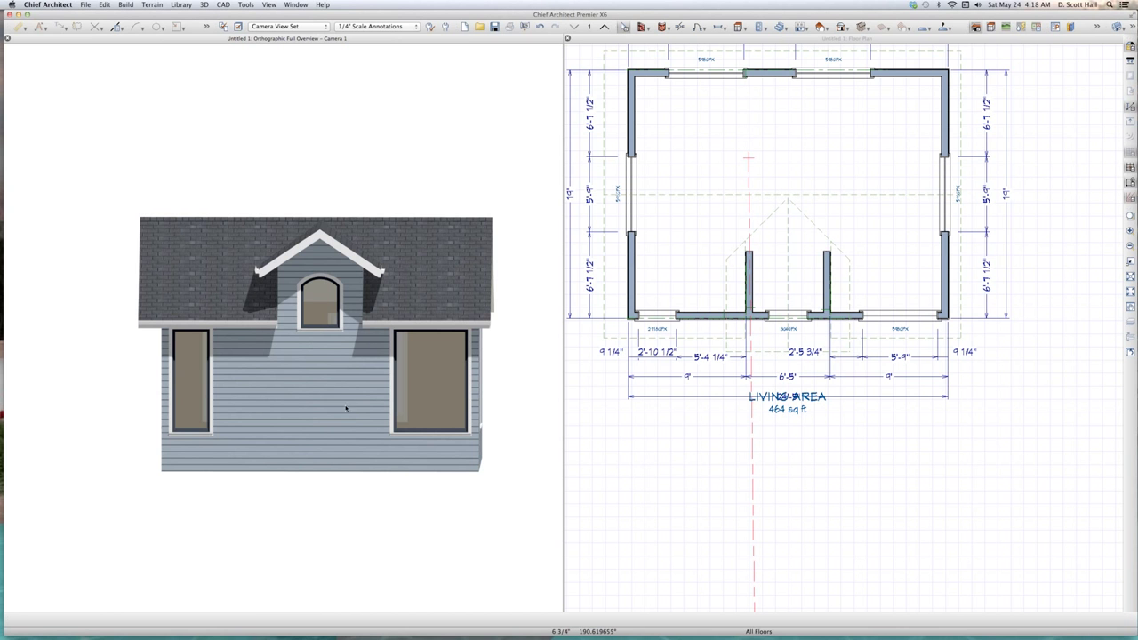
pyautogui.click(347, 318)
pyautogui.moveTo(400, 380); pyautogui.dragTo(342, 372, button='middle')
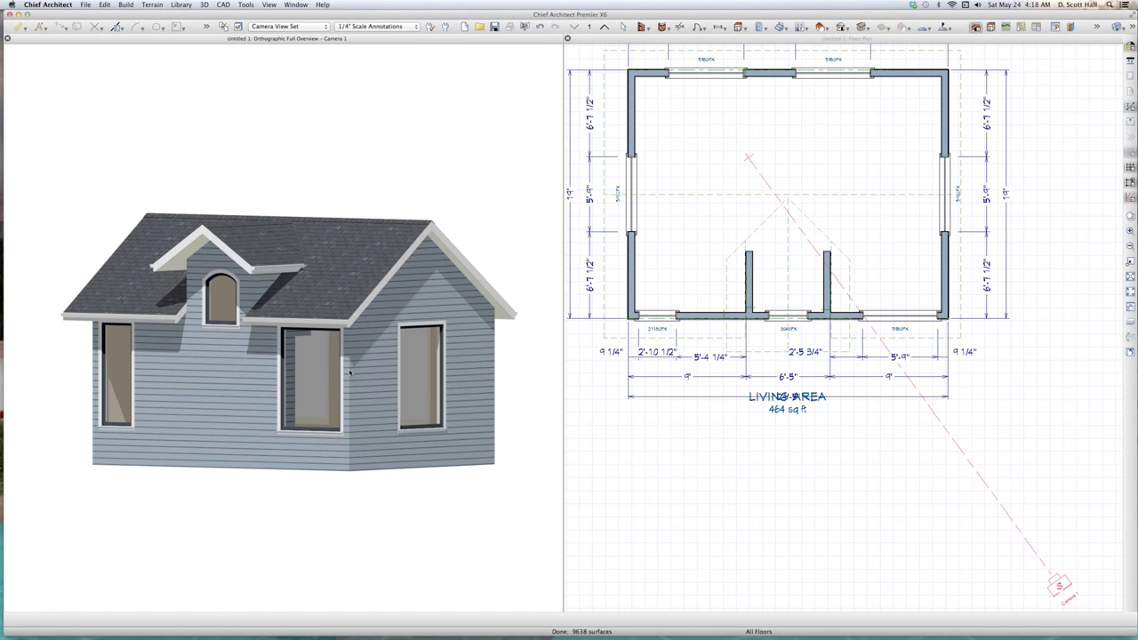
pyautogui.hotkey('ctrl', 'Up')
pyautogui.click(263, 240)
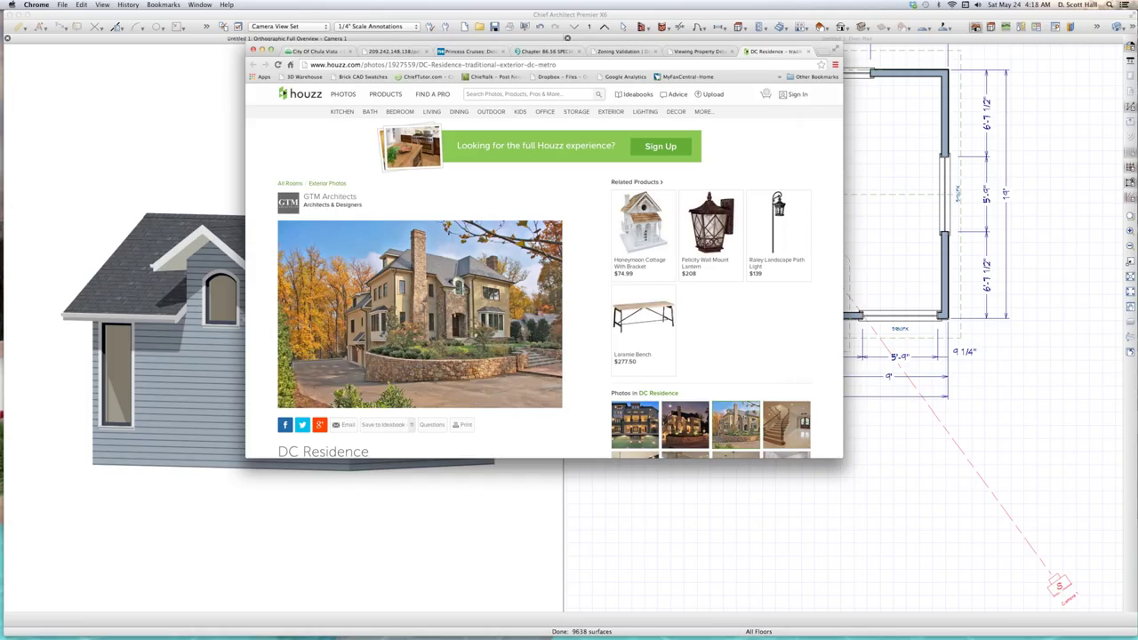
pyautogui.click(638, 508)
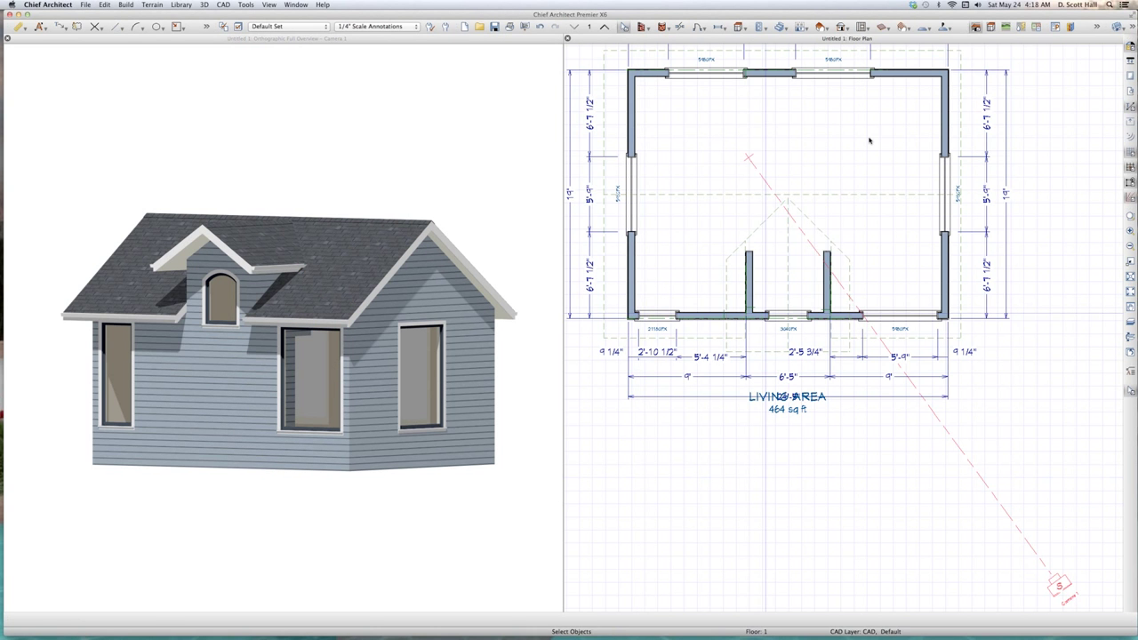
# Create an interior full camera view looking from the rear of the room towards the dormer, and tile all views vertically.
pyautogui.click(868, 137)
pyautogui.click(867, 135)
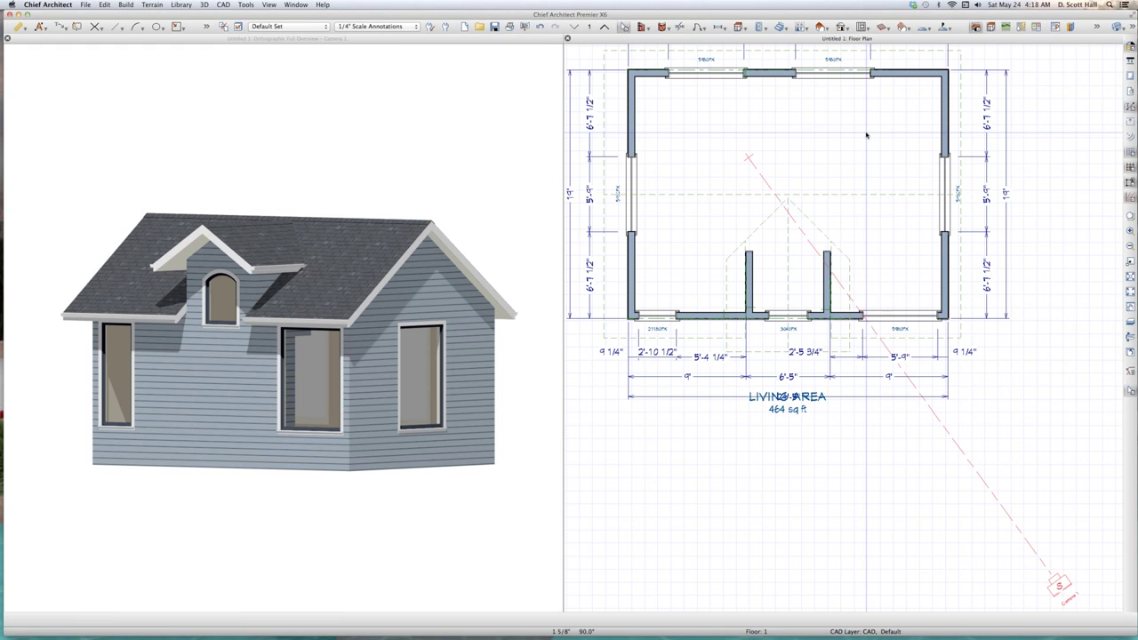
pyautogui.moveTo(868, 133); pyautogui.dragTo(787, 254)
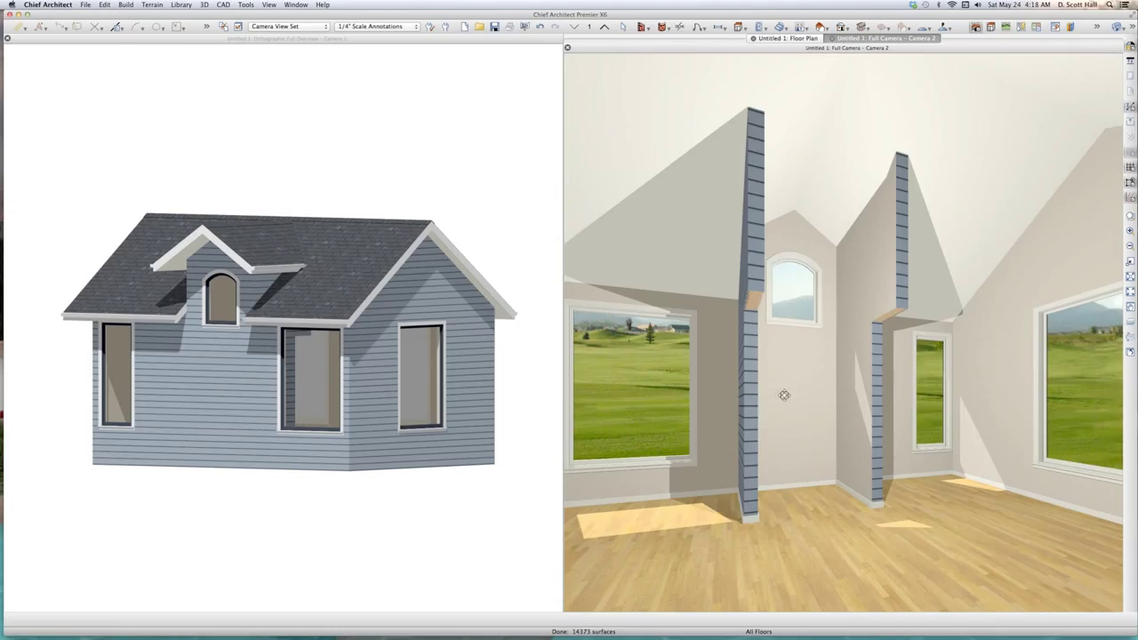
pyautogui.press('space')
pyautogui.press('super+shift+v')
# Cut the two dormer side walls from floor 1 and paste them in the same position on floor 2.
pyautogui.click(475, 299)
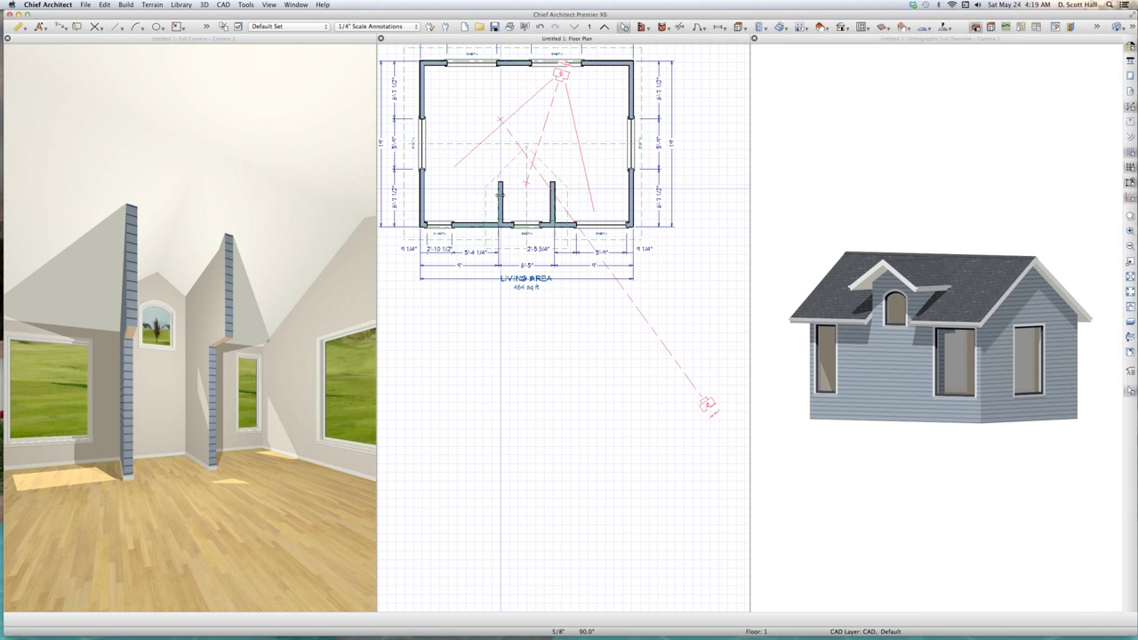
pyautogui.click(500, 205)
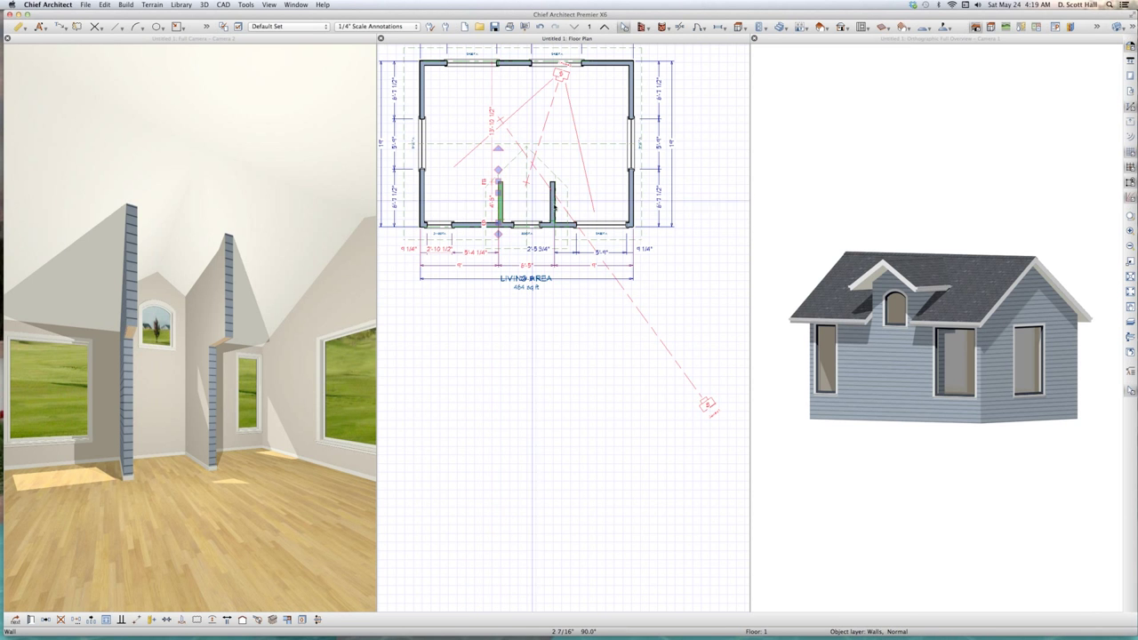
pyautogui.keyDown('shift'); pyautogui.click(550, 206); pyautogui.keyUp('shift')
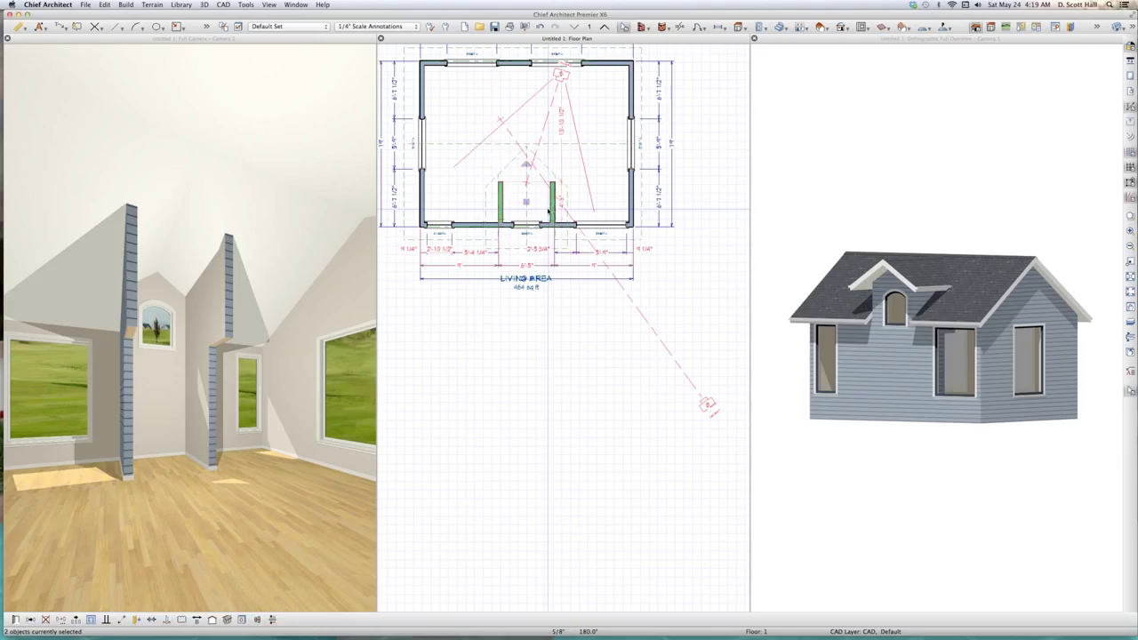
pyautogui.press('Delete')
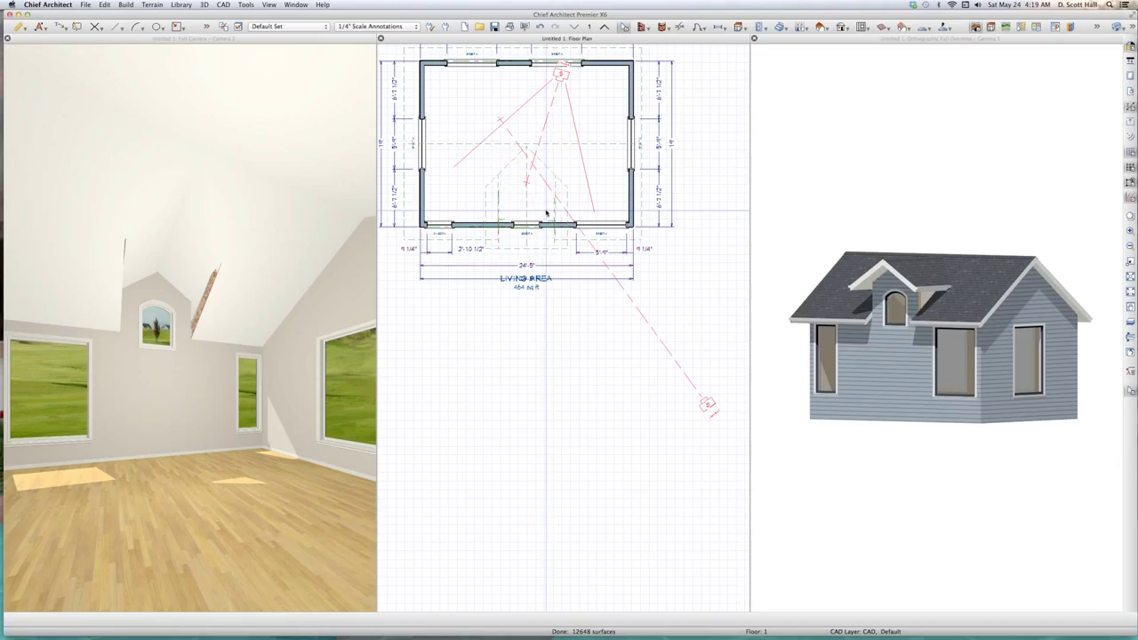
pyautogui.press('pageup')
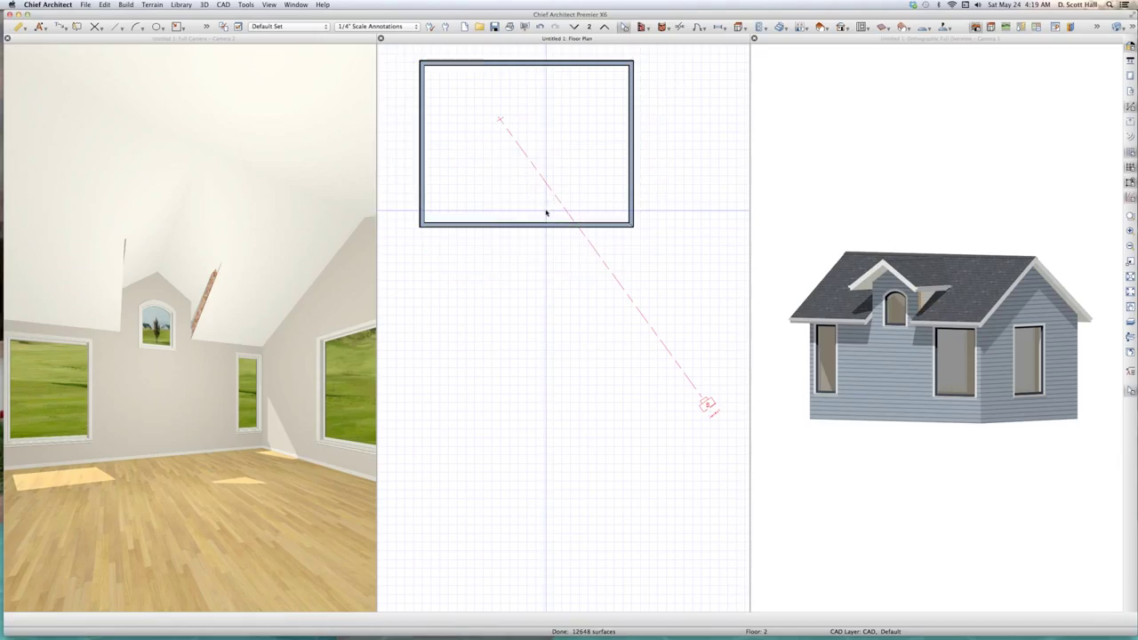
pyautogui.press('super+alt+v')
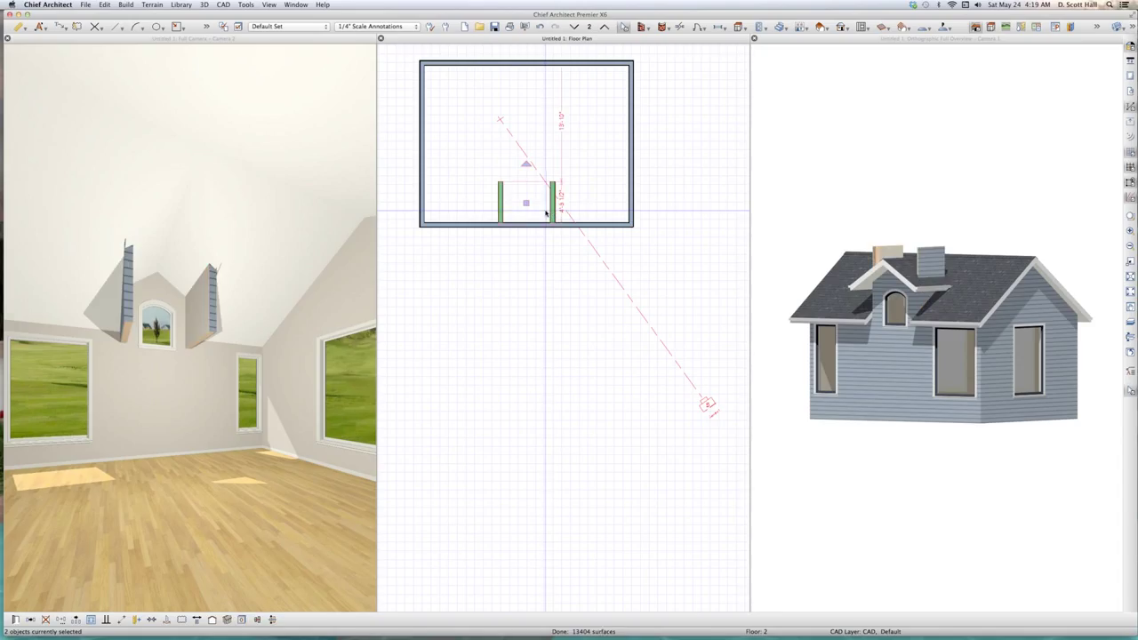
# Enable Roof Cuts Wall at Bottom for the two selected dormer side walls on floor 2.
pyautogui.press('super+e')
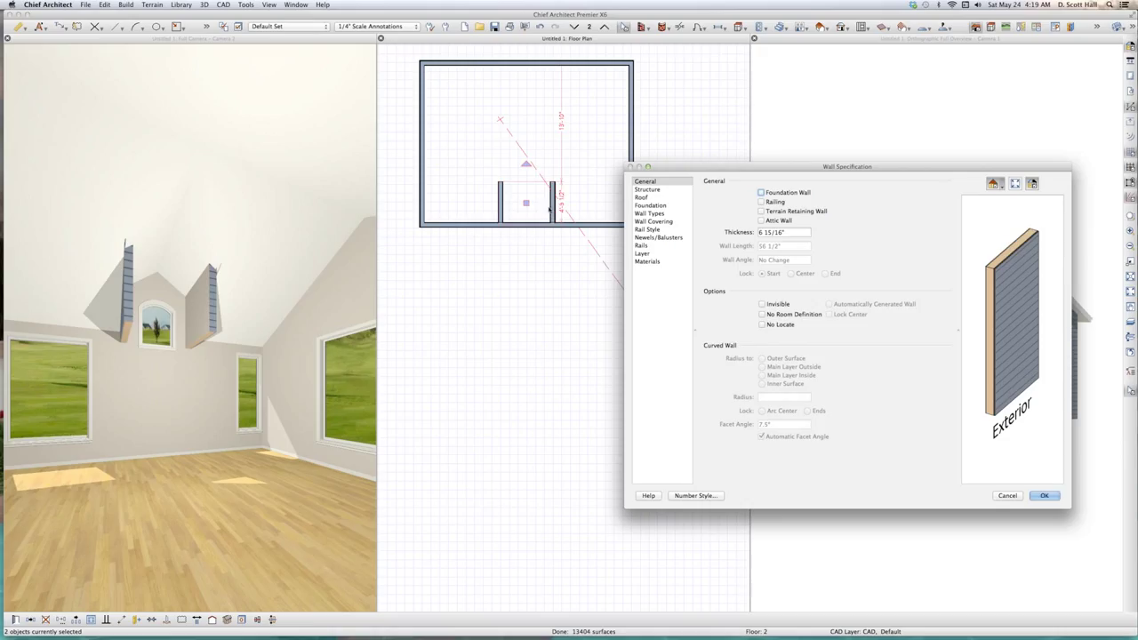
pyautogui.click(642, 196)
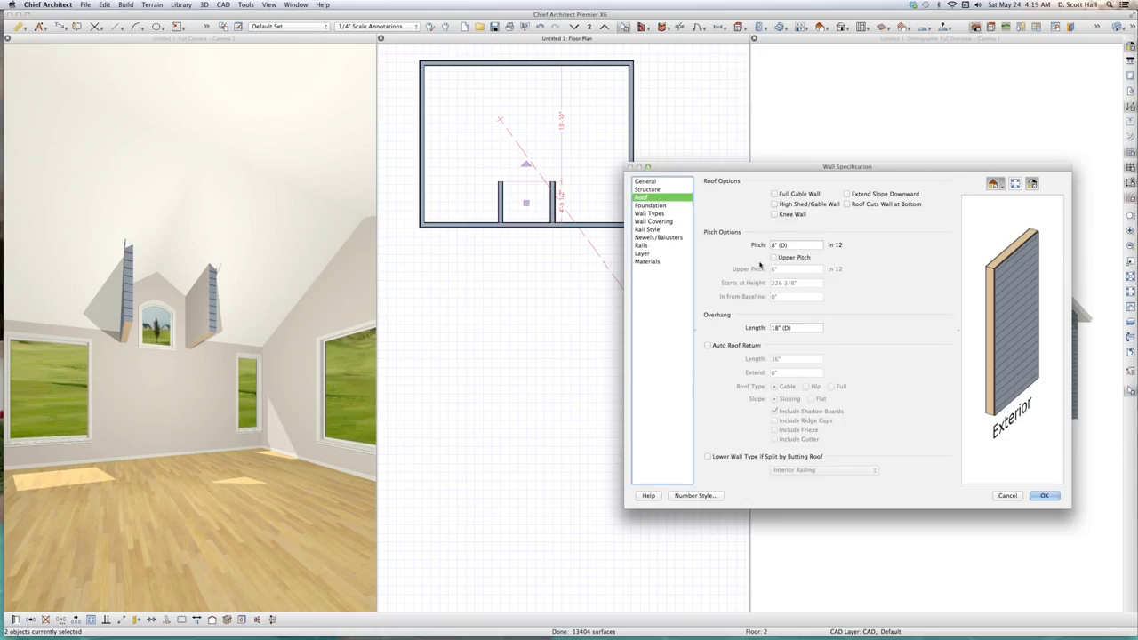
pyautogui.click(888, 204)
pyautogui.press('Return')
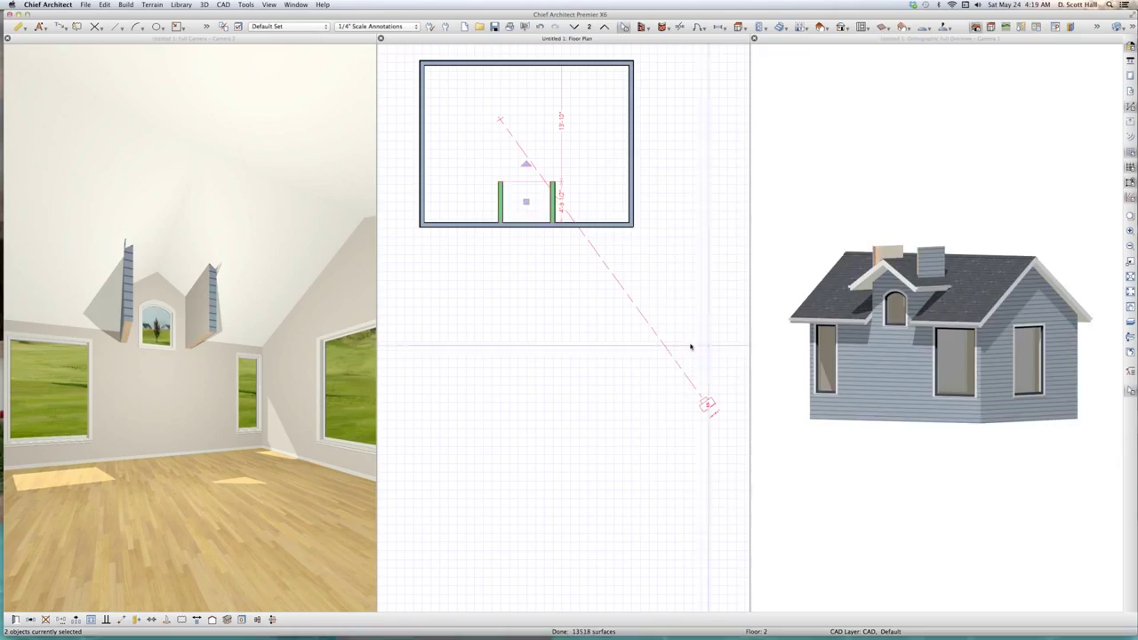
pyautogui.click(520, 372)
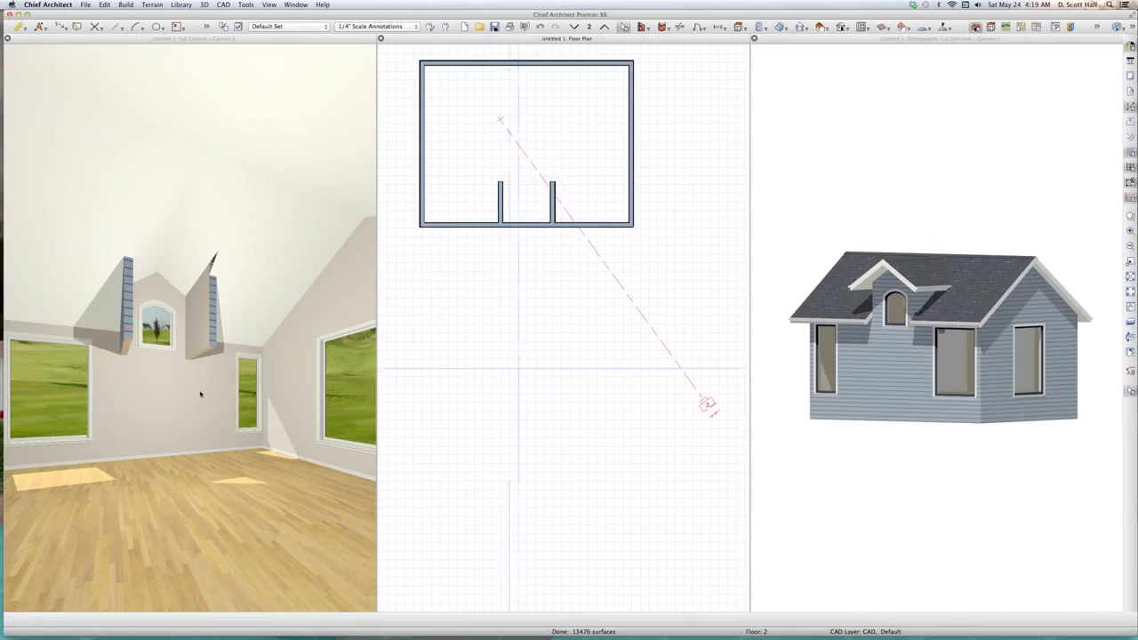
# Inspect the dormer side walls in the interior camera view and the dormer front in the exterior overview.
pyautogui.click(129, 374)
pyautogui.scroll(2, 138, 374)
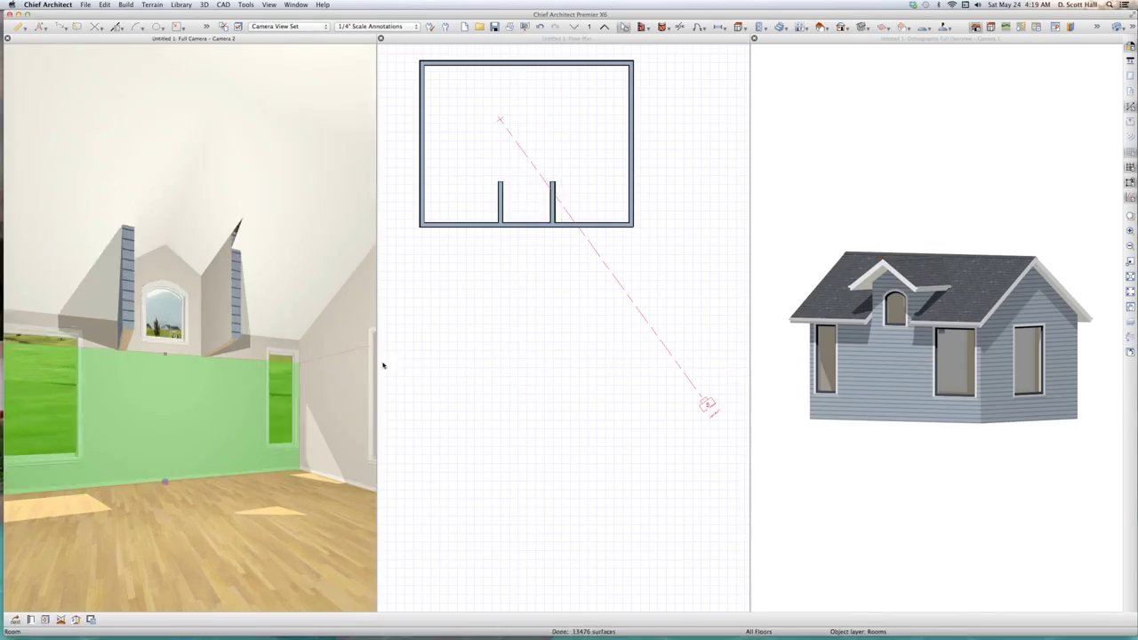
pyautogui.scroll(2, 903, 324)
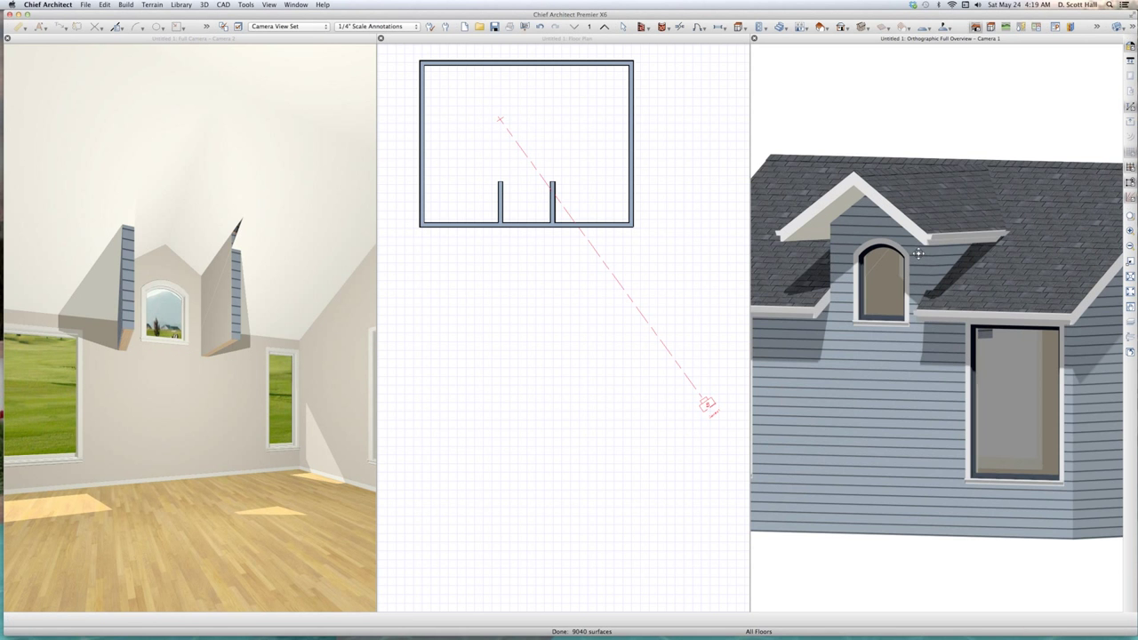
pyautogui.moveTo(903, 322); pyautogui.dragTo(929, 324, button='middle')
pyautogui.click(256, 390)
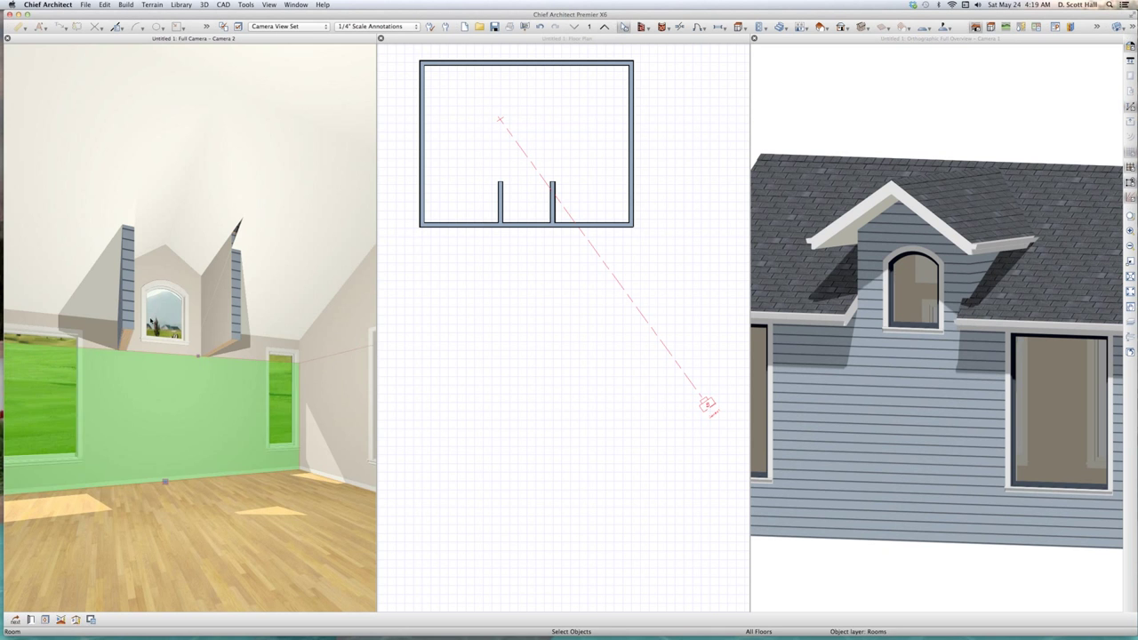
pyautogui.scroll(2, 256, 389)
pyautogui.scroll(-6, 173, 361)
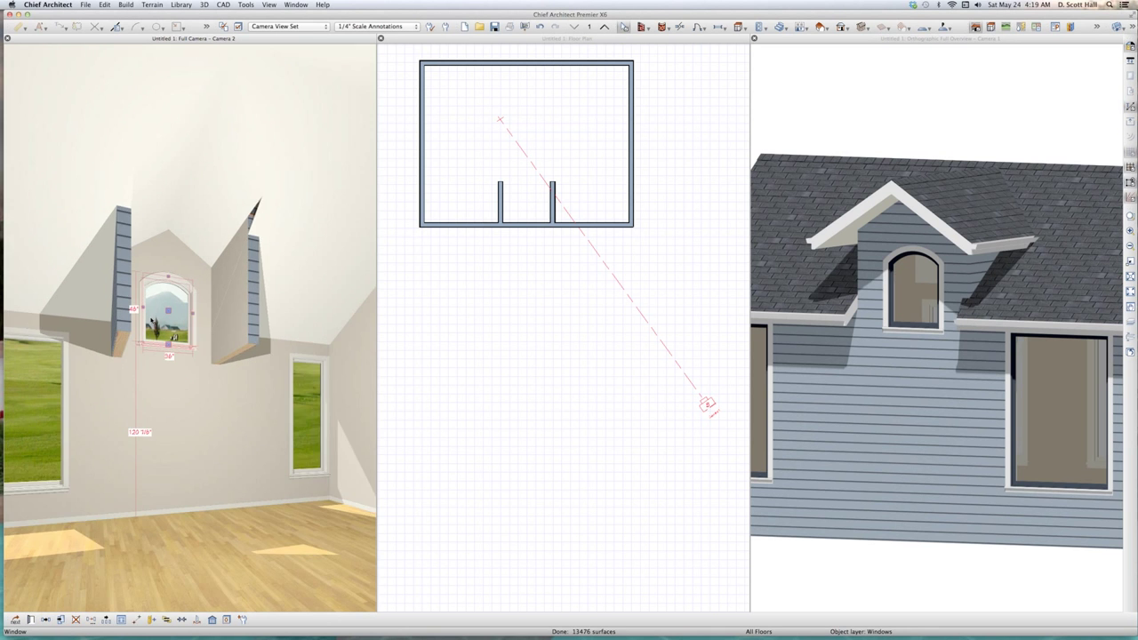
# Examine the dormer roof plane outlines and the main roof plane's cutout around the dormer on floor 1.
pyautogui.click(504, 334)
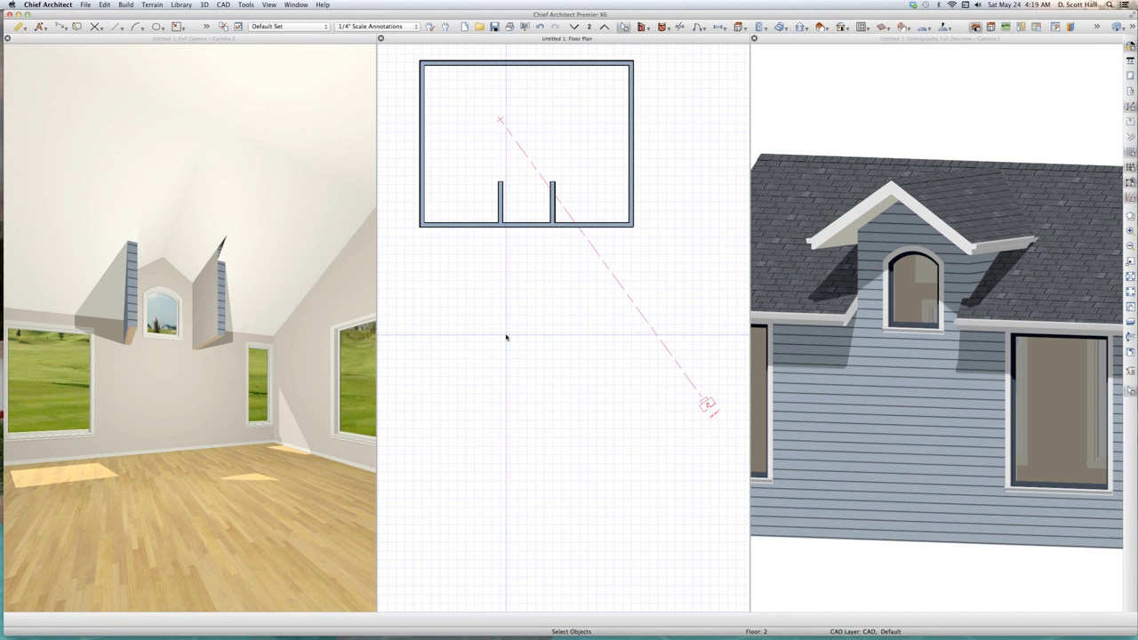
pyautogui.press('pagedown')
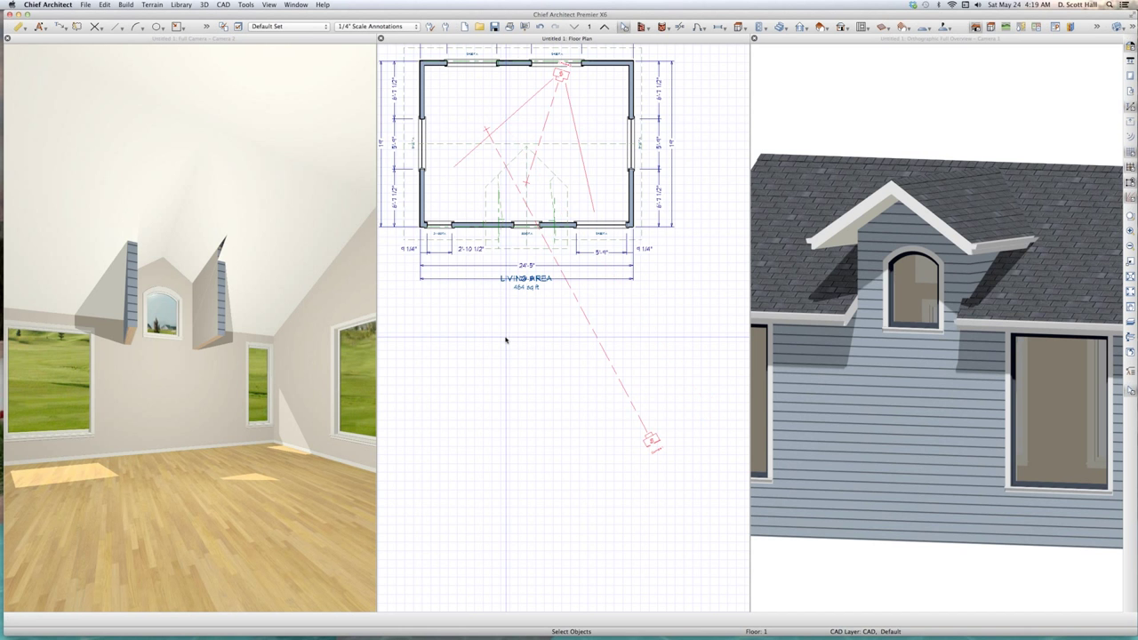
pyautogui.scroll(2, 490, 300)
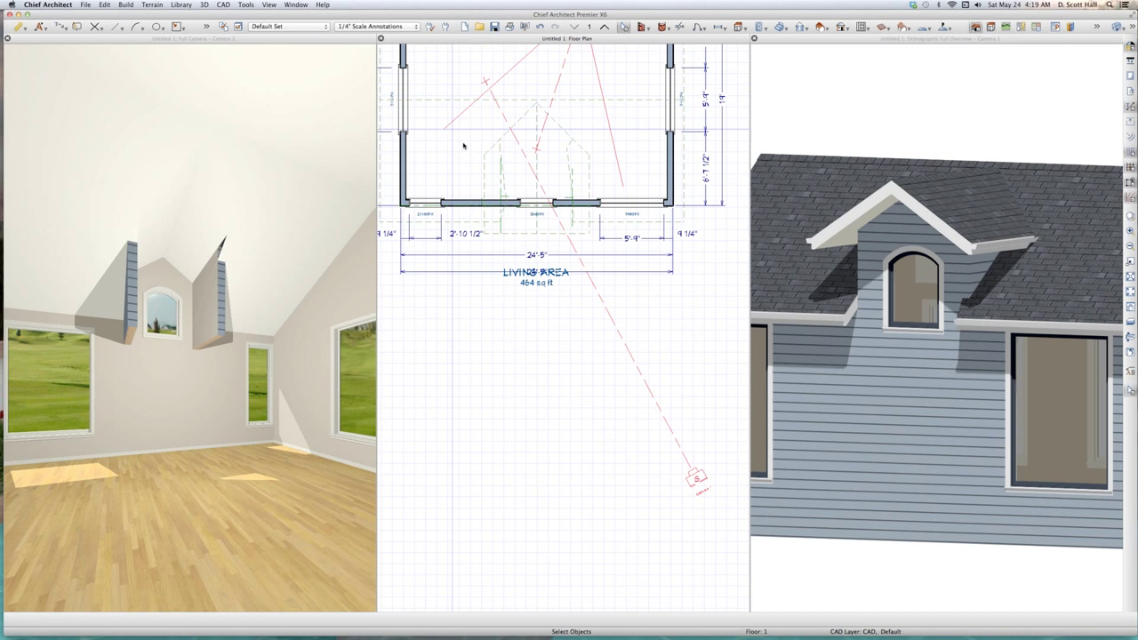
pyautogui.scroll(5, 462, 145)
pyautogui.scroll(1, 520, 333)
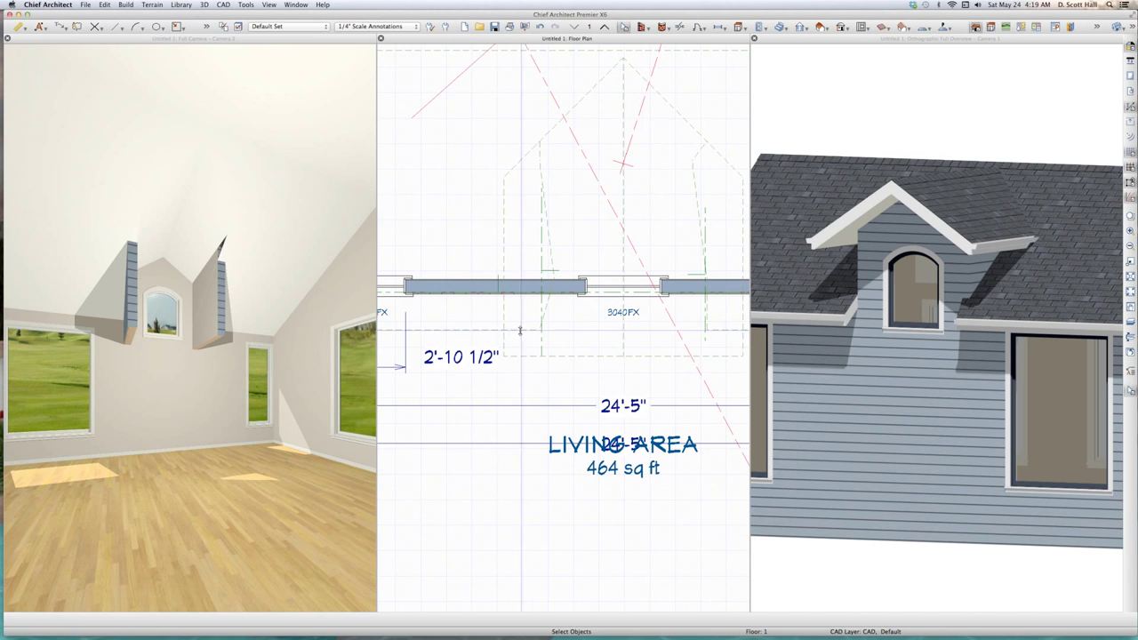
pyautogui.click(521, 330)
pyautogui.click(561, 362)
pyautogui.click(521, 358)
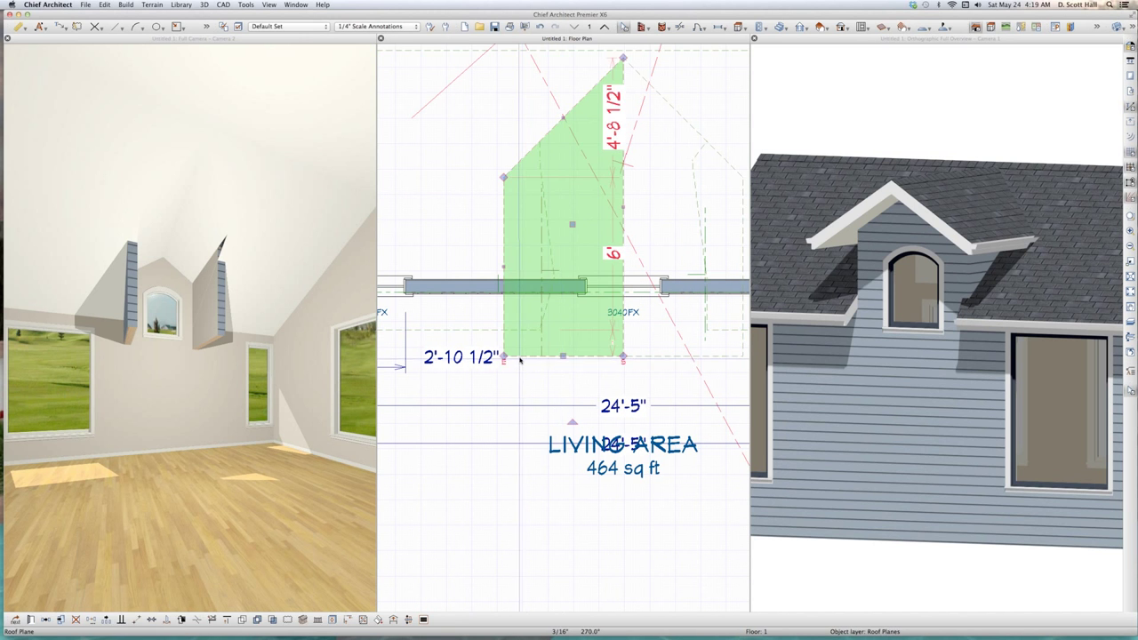
pyautogui.press('Escape')
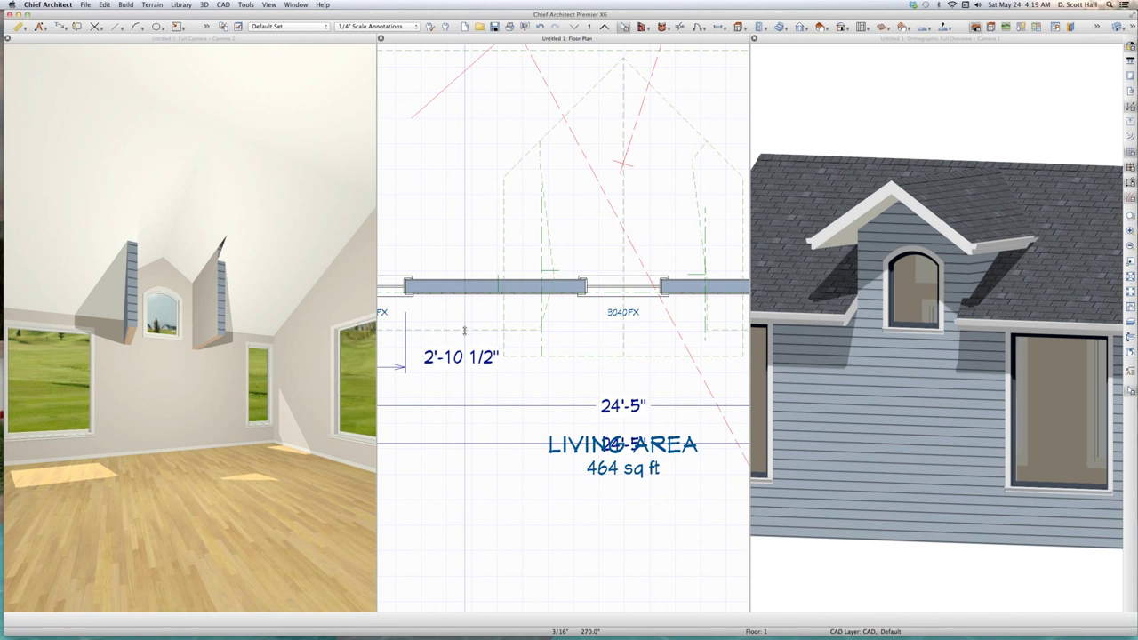
pyautogui.click(464, 334)
pyautogui.scroll(3, 539, 230)
pyautogui.scroll(-5, 539, 229)
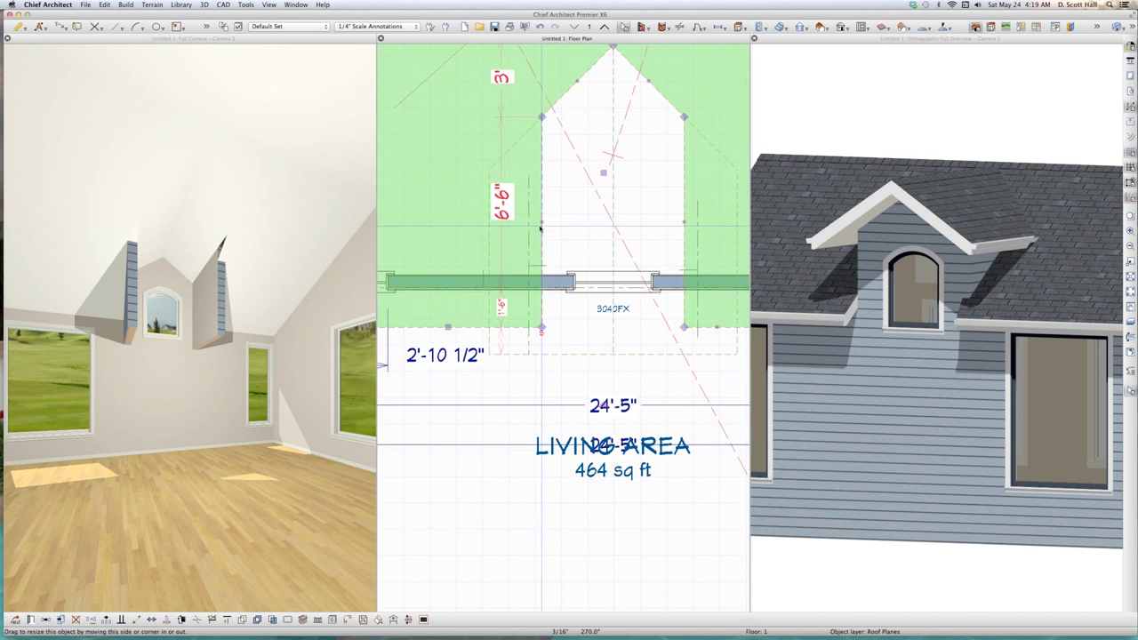
pyautogui.press('Escape')
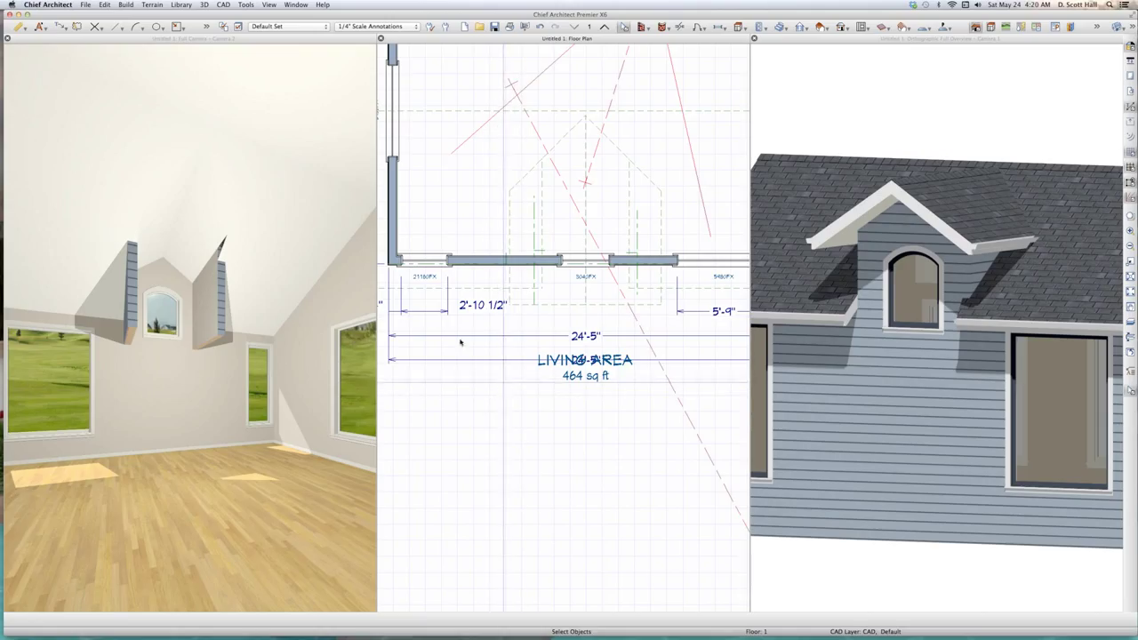
pyautogui.click(211, 313)
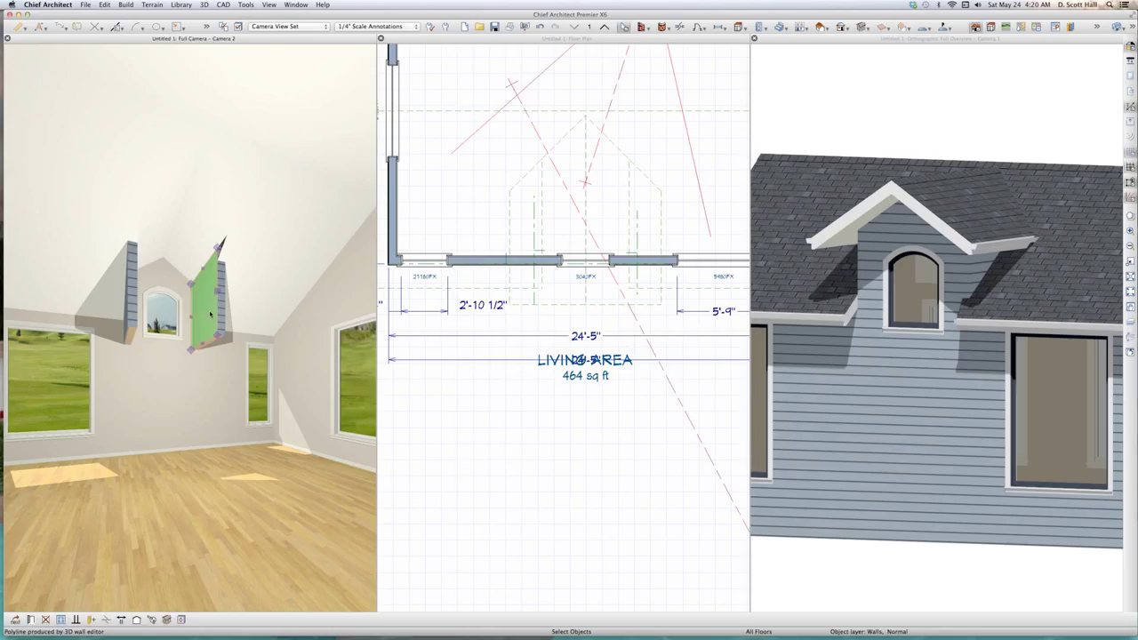
pyautogui.click(487, 481)
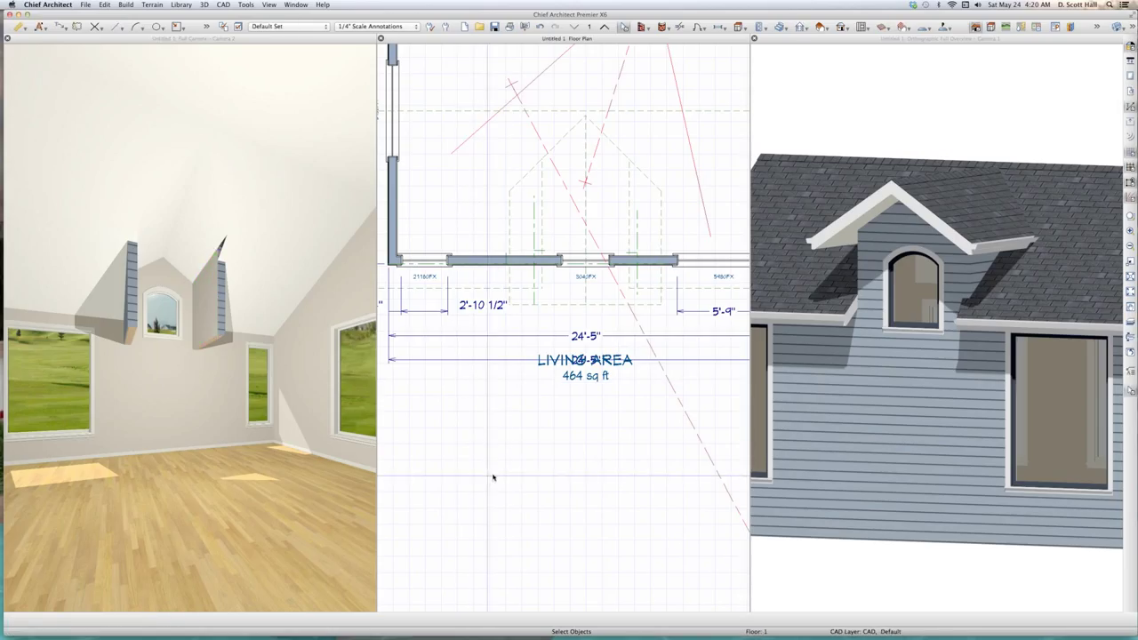
pyautogui.scroll(-1, 488, 475)
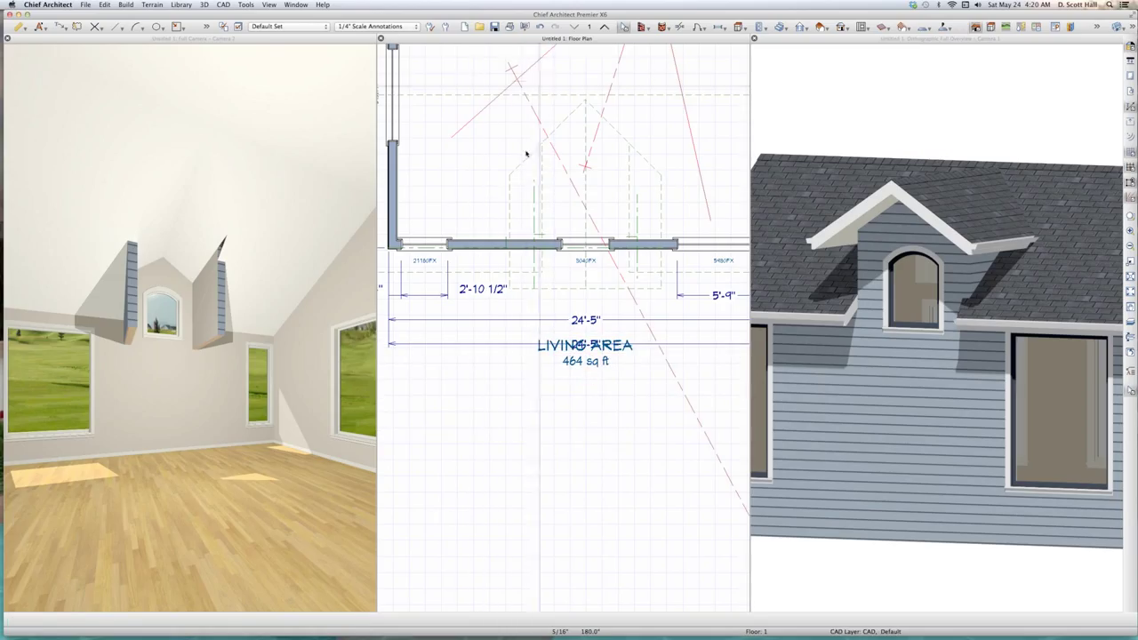
# Reapply the roof settings of both dormer side walls on floor 2 with Roof Cuts Wall at Bottom enabled.
pyautogui.press('pageup')
pyautogui.click(534, 204)
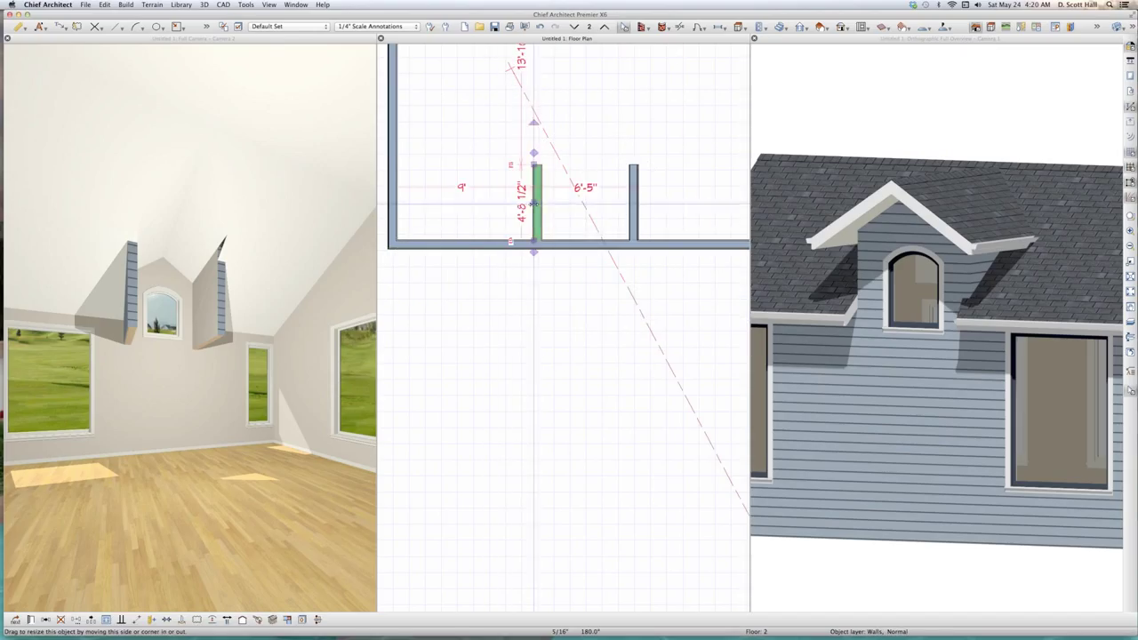
pyautogui.keyDown('shift'); pyautogui.click(630, 203); pyautogui.keyUp('shift')
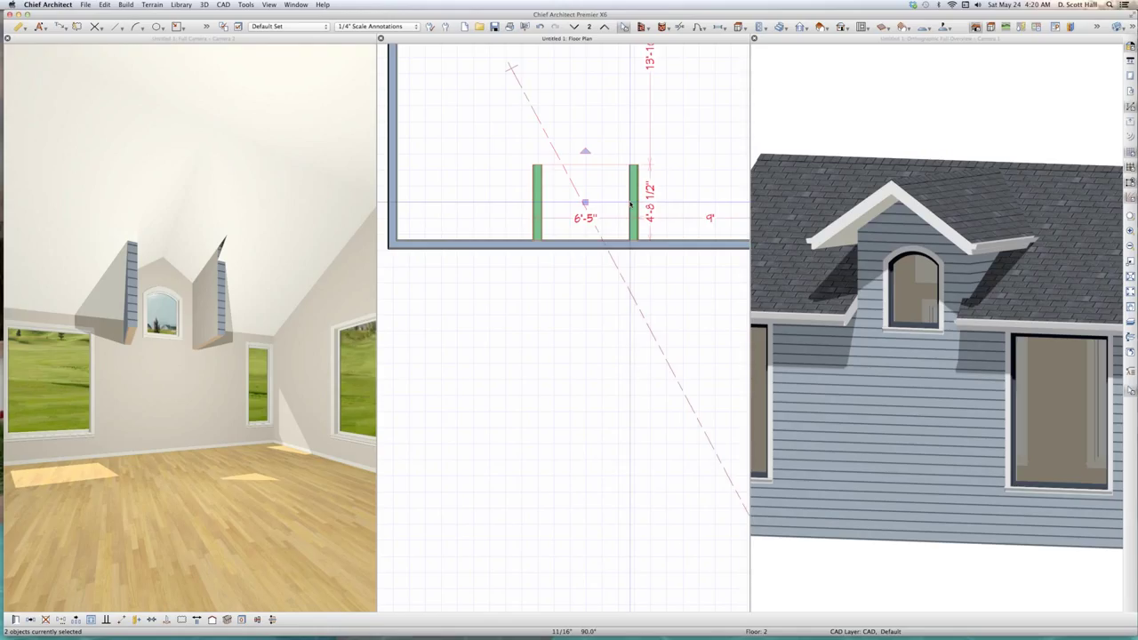
pyautogui.doubleClick(625, 190)
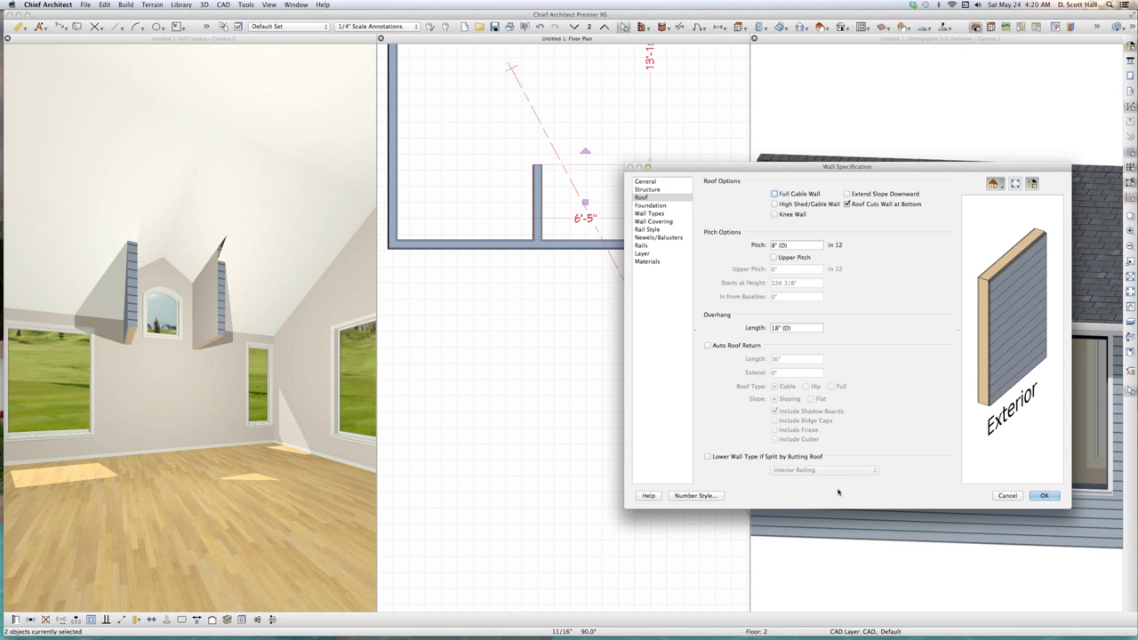
pyautogui.press('Return')
pyautogui.click(198, 355)
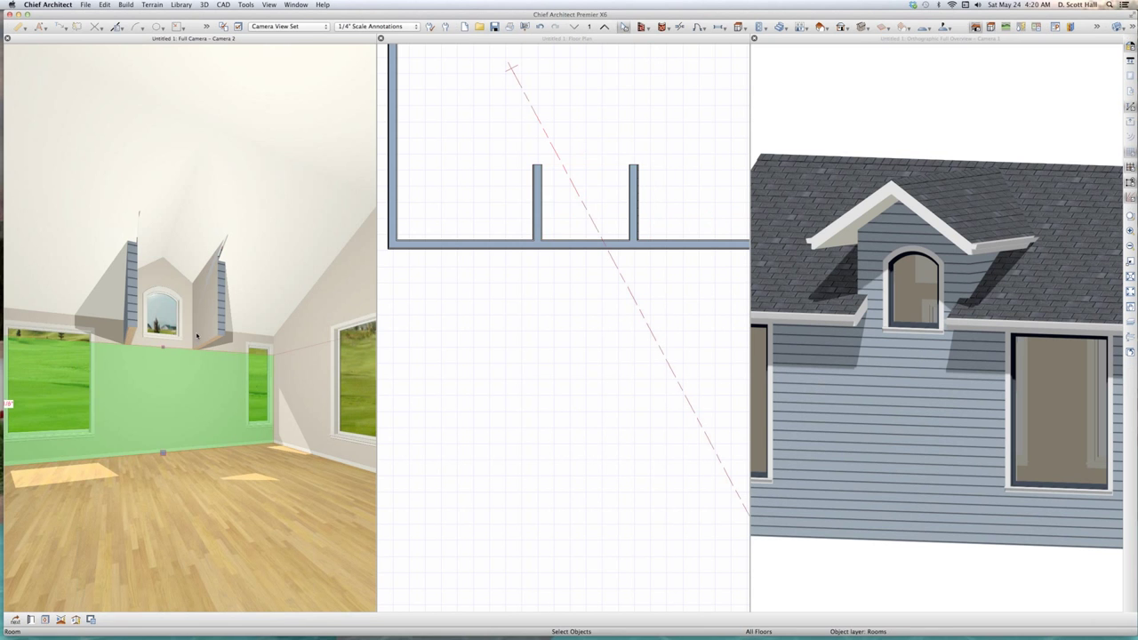
pyautogui.scroll(2, 249, 317)
# Select both dormer roof planes on floor 1 and move them to the floor above.
pyautogui.click(495, 293)
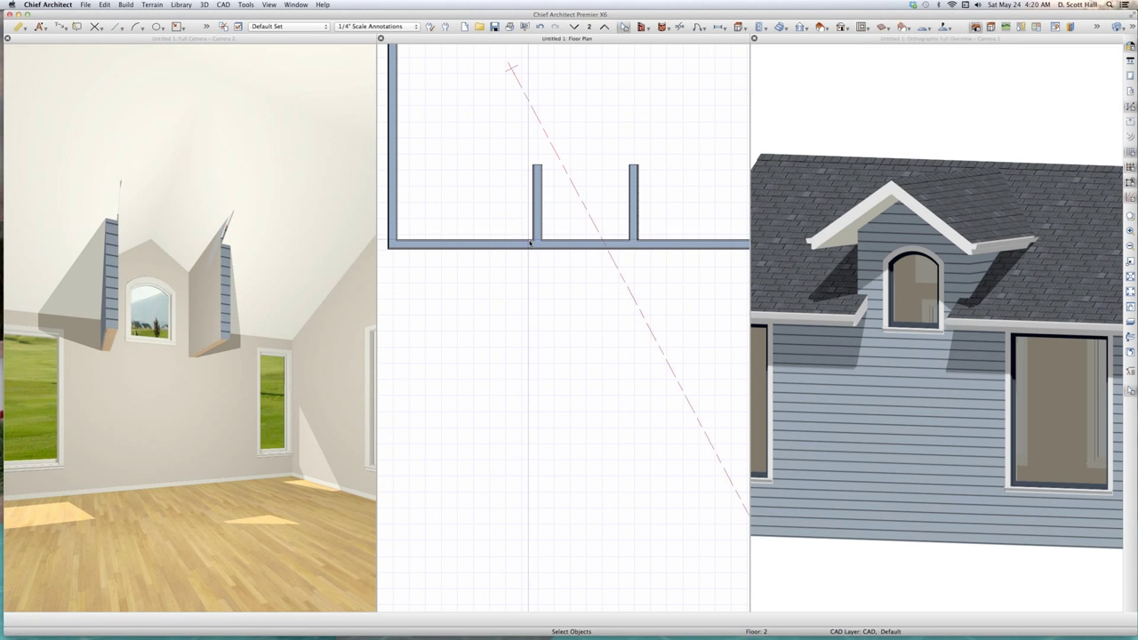
pyautogui.press('pagedown')
pyautogui.scroll(2, 509, 325)
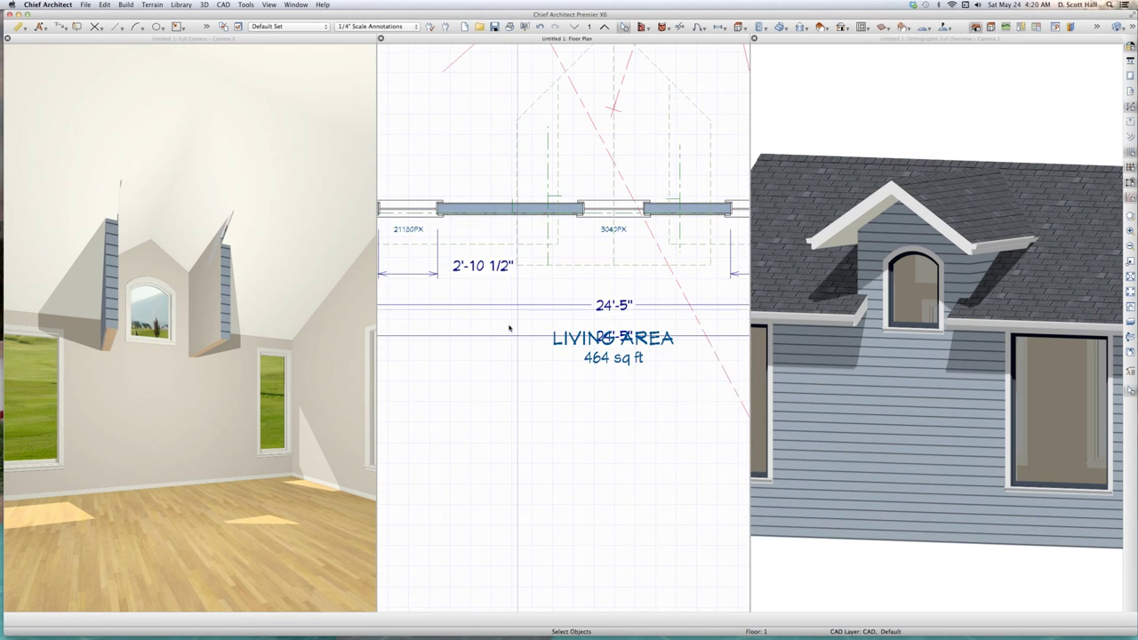
pyautogui.scroll(-2, 509, 326)
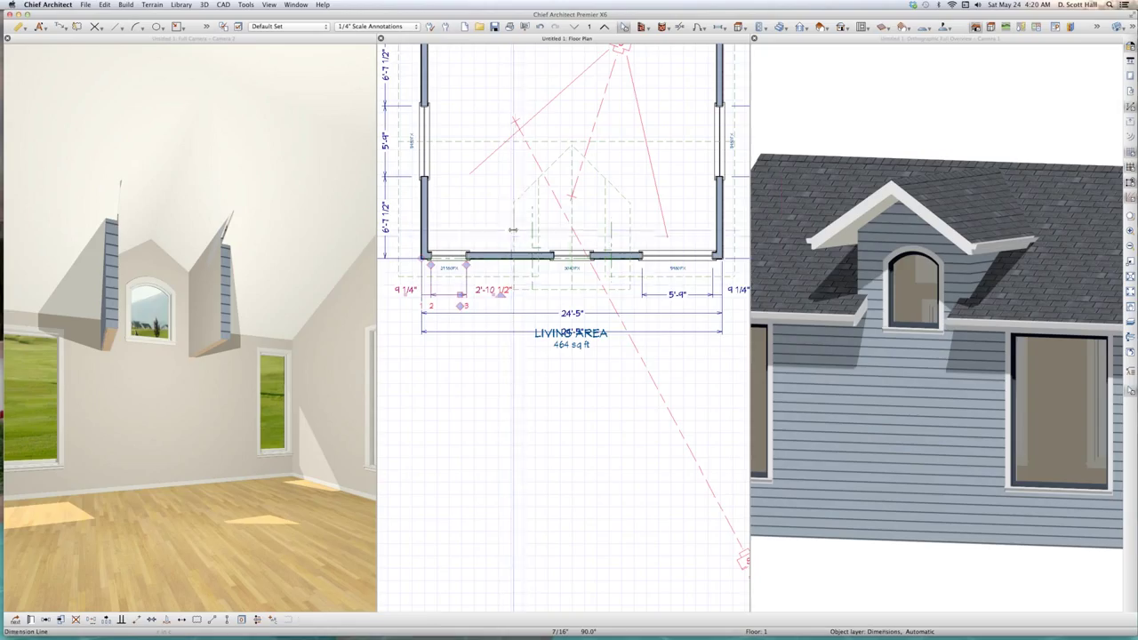
pyautogui.click(541, 231)
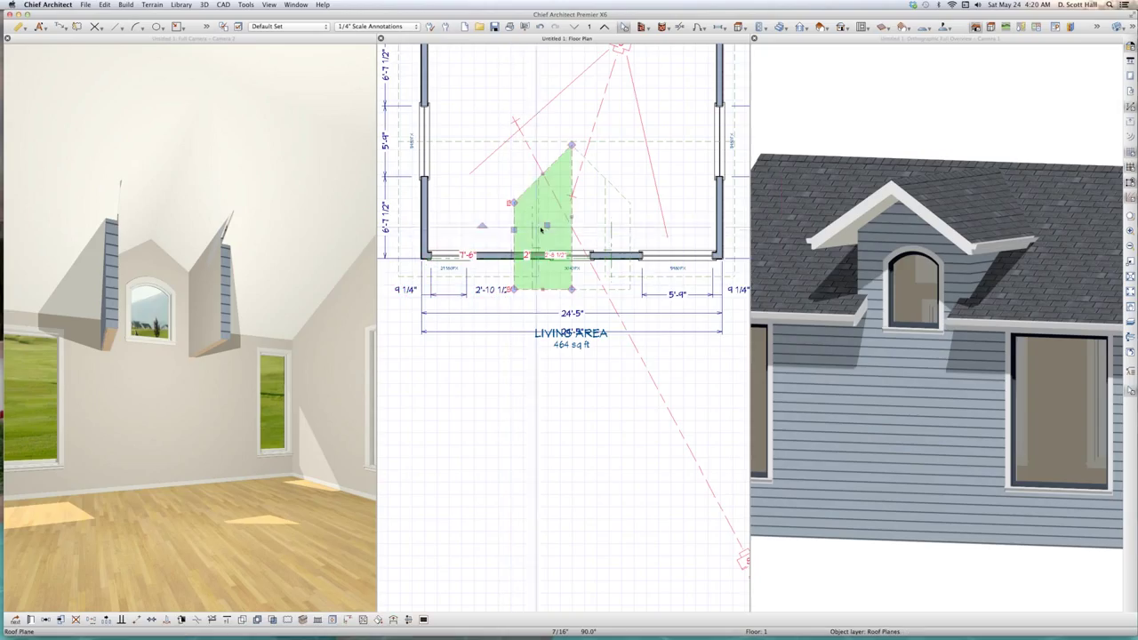
pyautogui.click(627, 234)
pyautogui.click(627, 234)
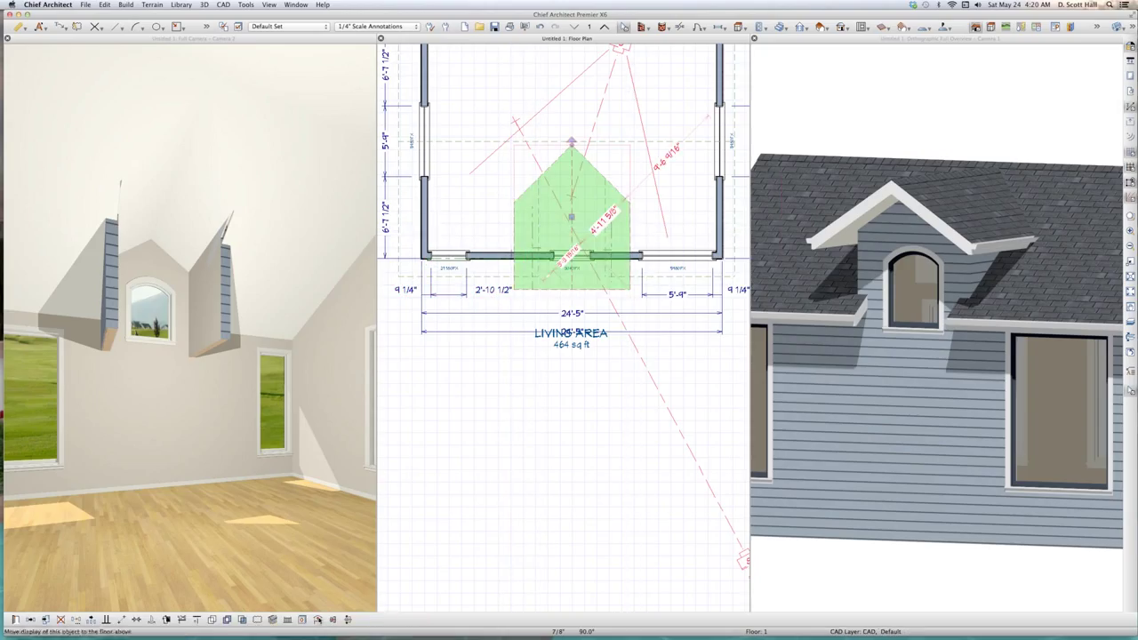
pyautogui.click(526, 433)
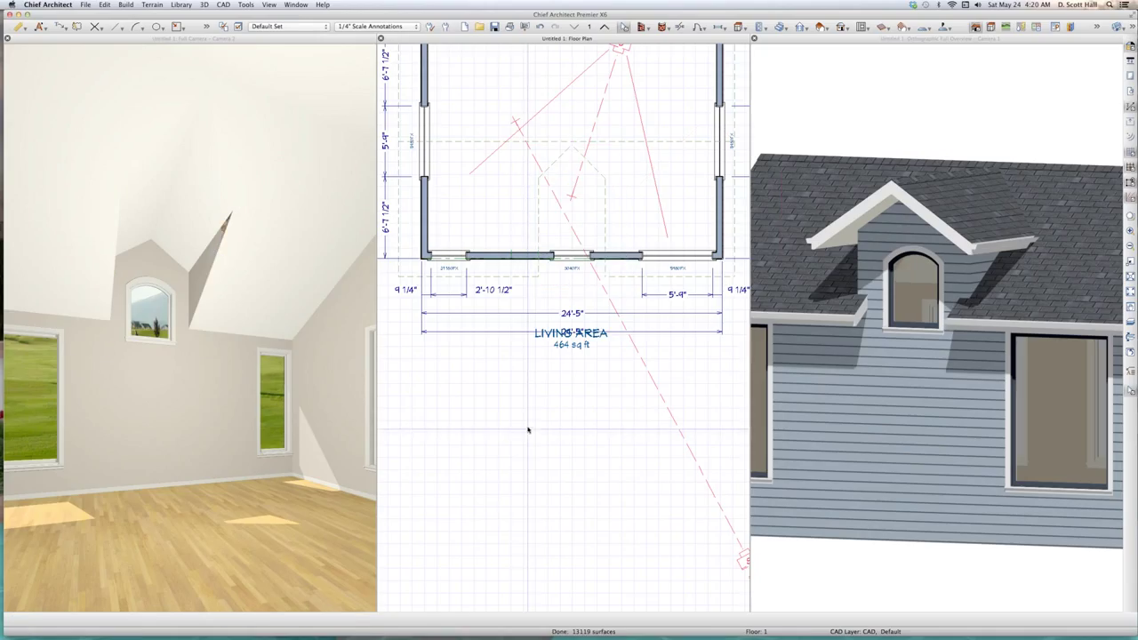
# Check the dormer ceiling, side walls and window opening from inside the room.
pyautogui.click(200, 244)
pyautogui.scroll(2, 197, 244)
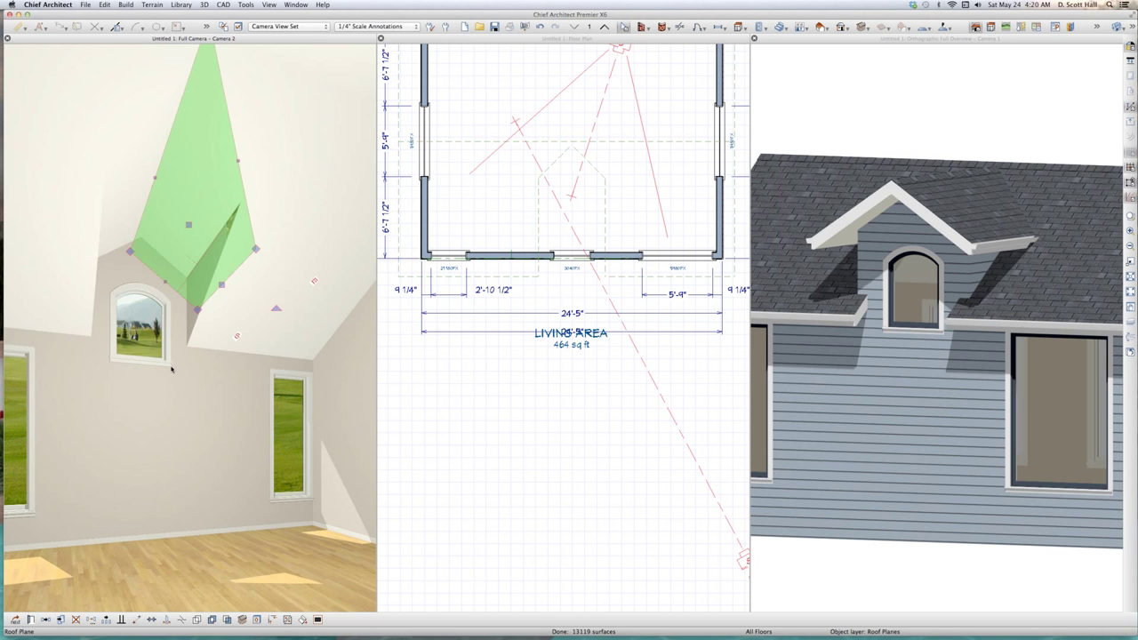
pyautogui.click(171, 368)
pyautogui.press('Escape')
pyautogui.click(193, 329)
pyautogui.press('Escape')
pyautogui.scroll(-2, 187, 299)
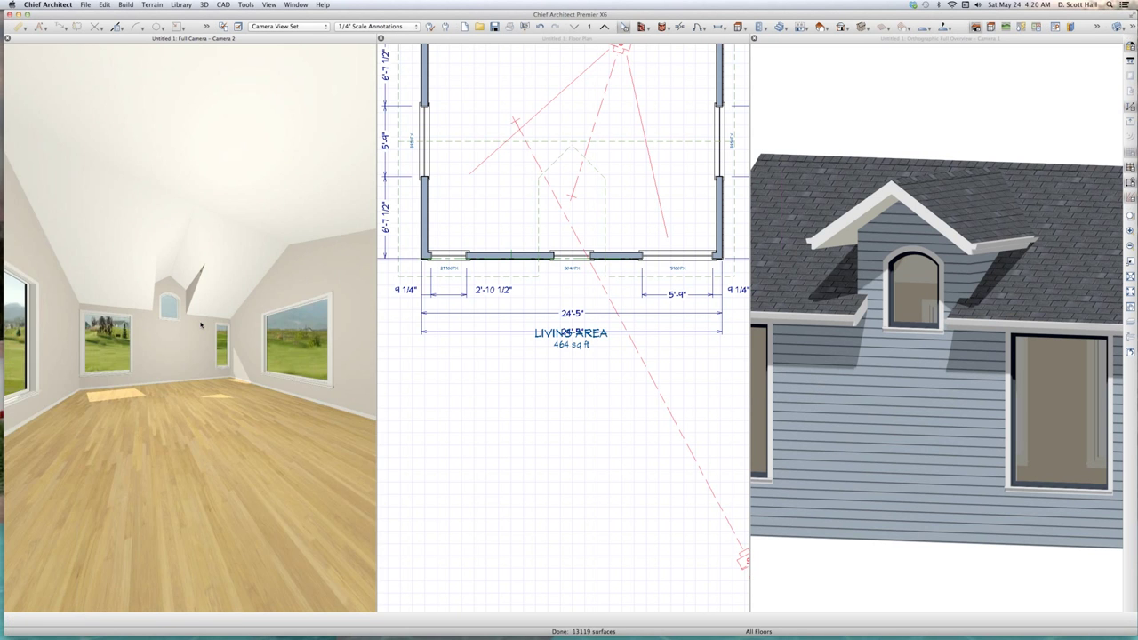
pyautogui.click(203, 326)
pyautogui.press('Delete')
# Stretch the inner corner of the dormer side wall right of the arched window to close the gap against the ceiling.
pyautogui.scroll(1, 125, 324)
pyautogui.moveTo(124, 324)
pyautogui.mouseDown(button='middle')
pyautogui.moveTo(92, 323)
pyautogui.moveTo(132, 325)
pyautogui.mouseUp(button='middle')
pyautogui.scroll(3, 133, 324)
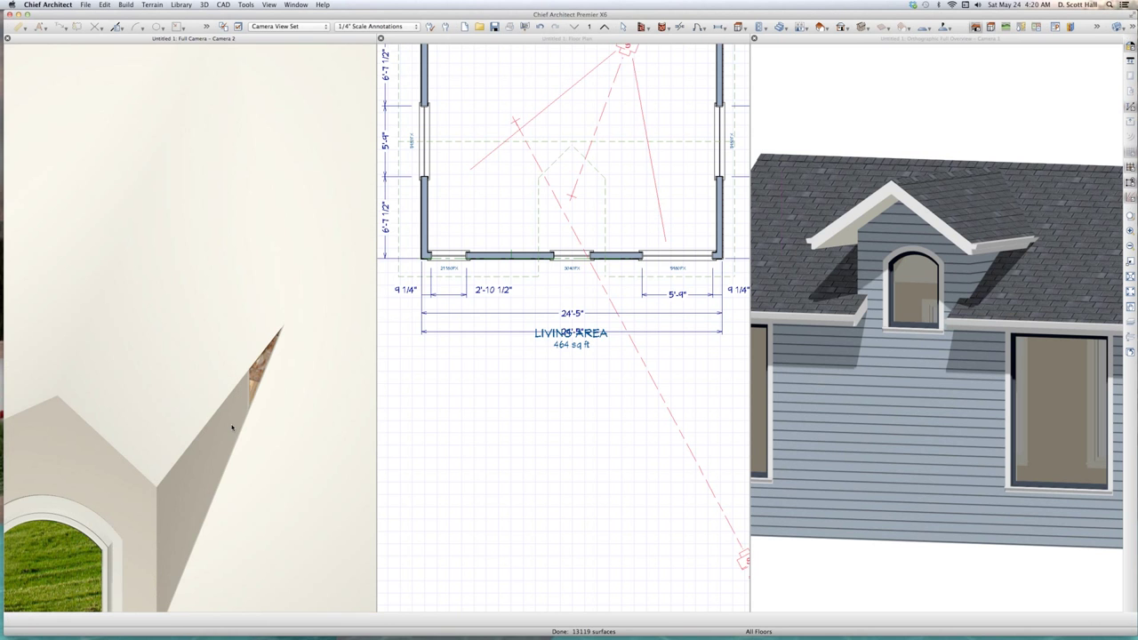
pyautogui.click(230, 424)
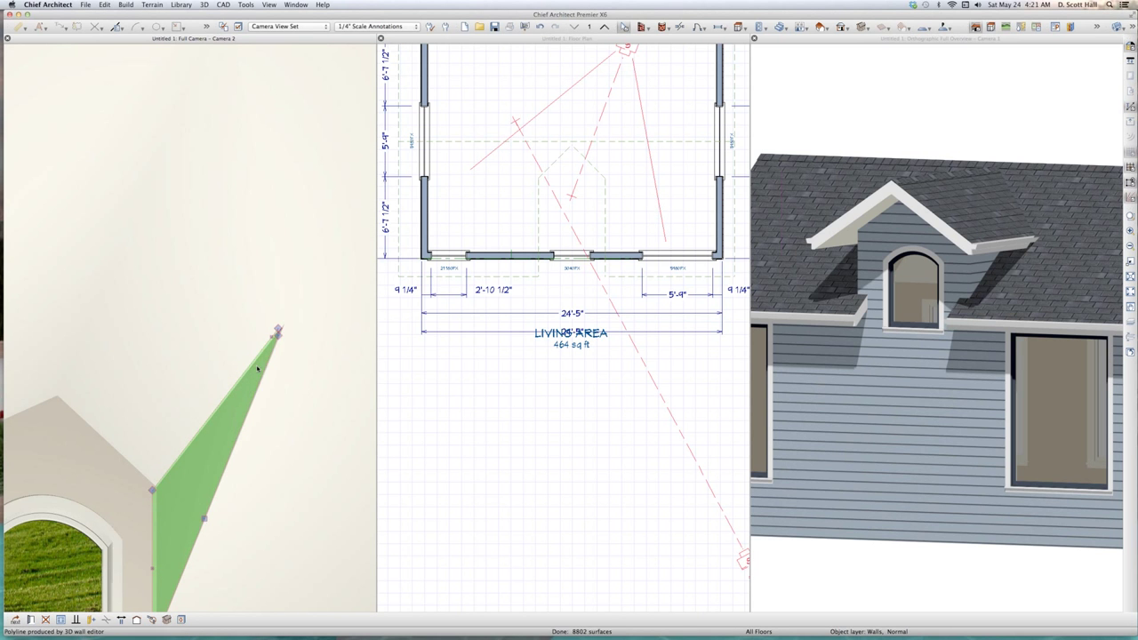
pyautogui.scroll(-3, 257, 368)
pyautogui.press('Escape')
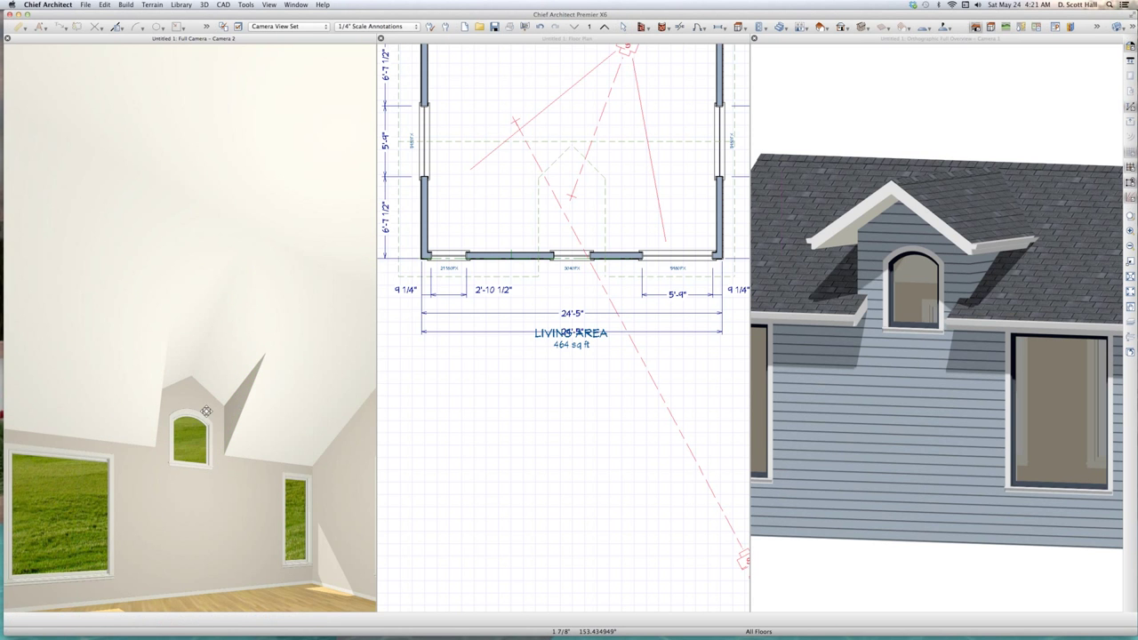
# Stretch the inner corner of the dormer side wall left of the arched window to the tip of the ceiling gap.
pyautogui.moveTo(206, 411); pyautogui.dragTo(118, 409, button='middle')
pyautogui.click(179, 356)
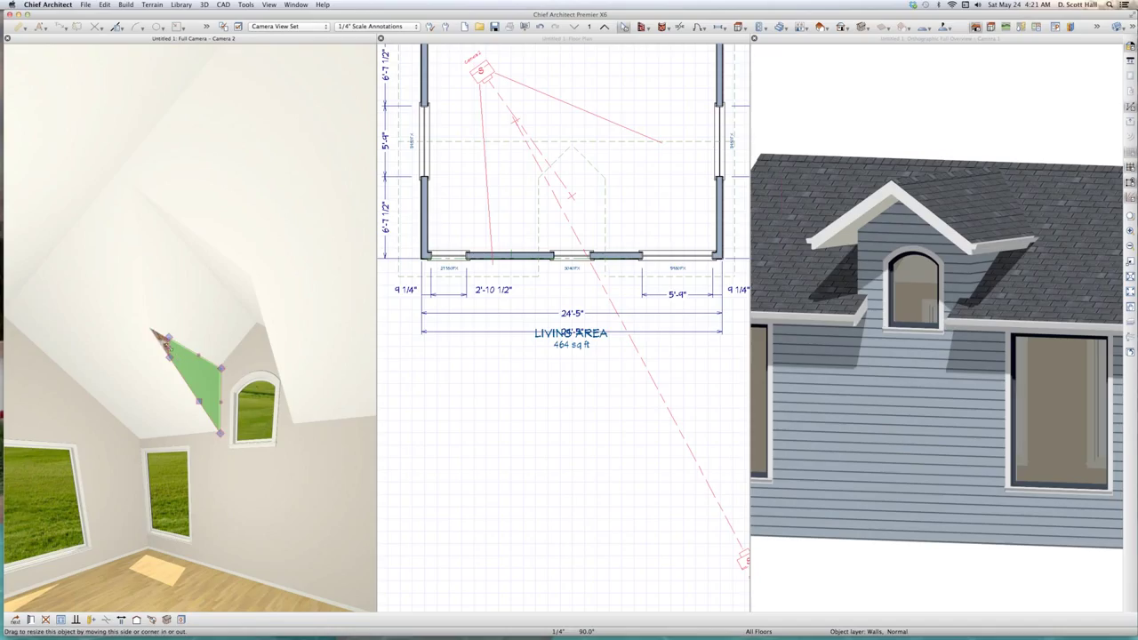
pyautogui.moveTo(161, 340); pyautogui.dragTo(150, 329)
# Examine the main roof plane's opening, the dormer's front wall and both side walls from inside the room.
pyautogui.click(183, 398)
pyautogui.click(182, 410)
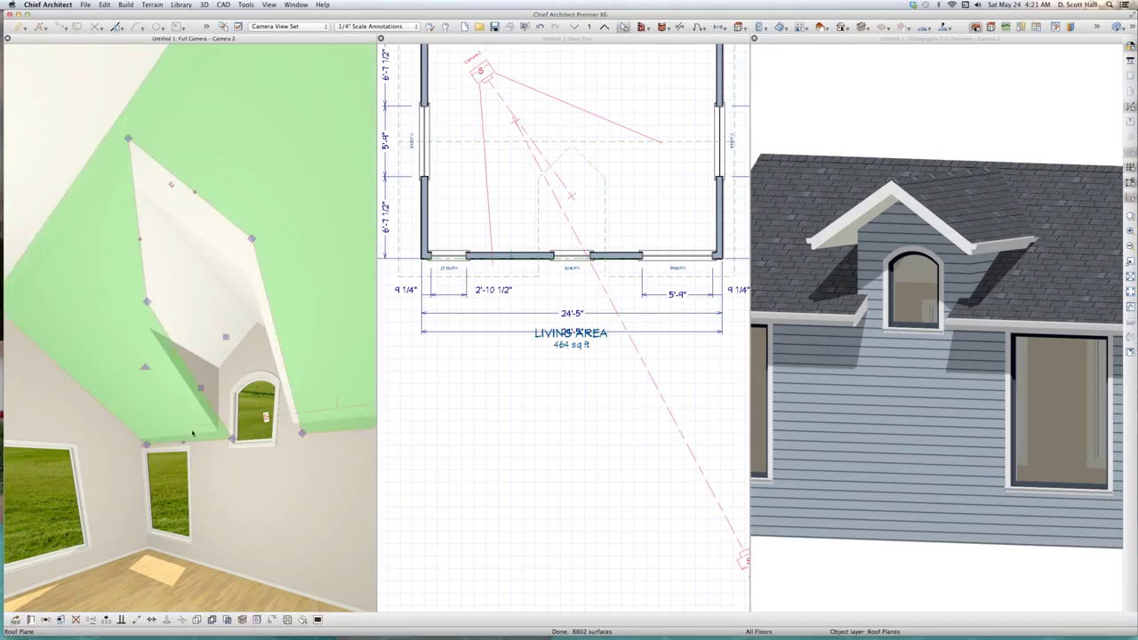
pyautogui.click(249, 361)
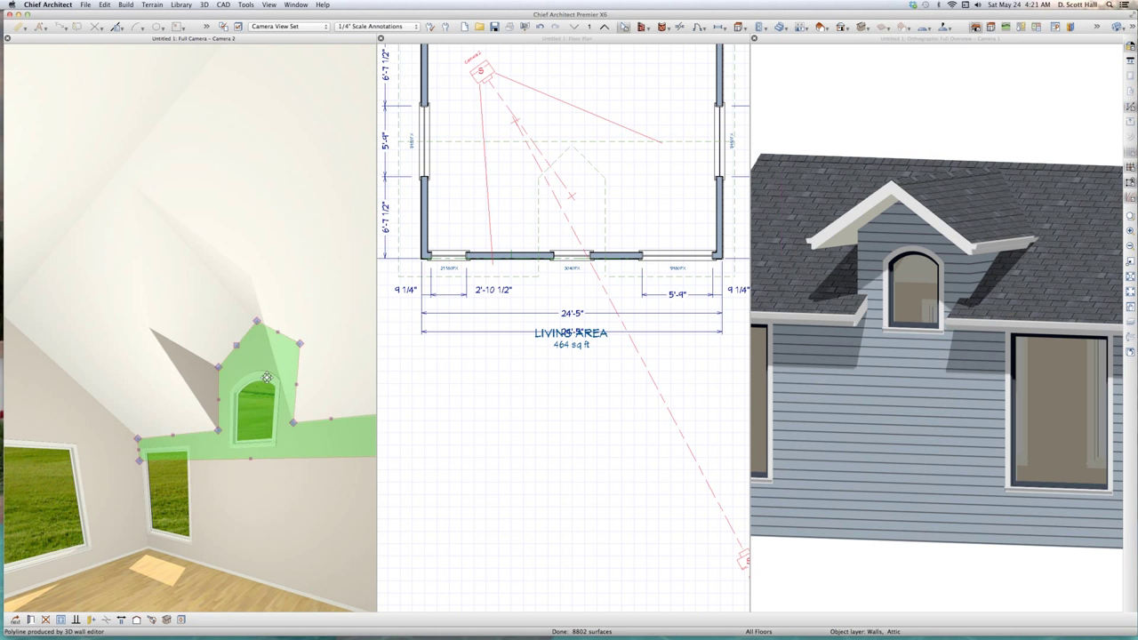
pyautogui.press('Escape')
pyautogui.moveTo(166, 352); pyautogui.dragTo(289, 377, button='middle')
pyautogui.moveTo(289, 376); pyautogui.dragTo(325, 381)
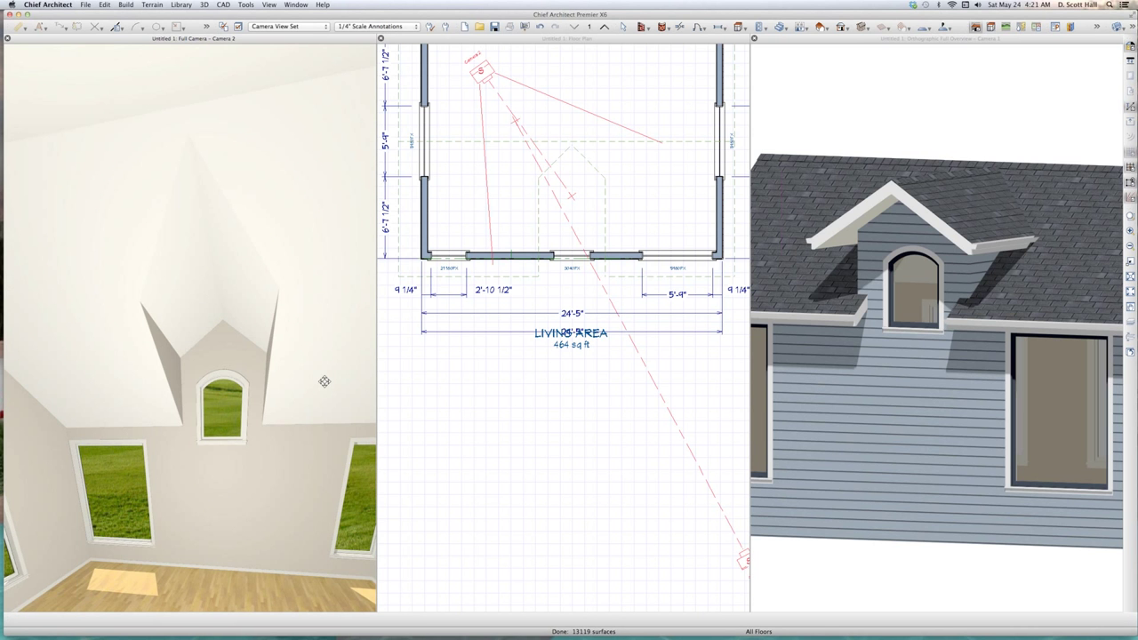
pyautogui.moveTo(325, 382); pyautogui.dragTo(289, 375, button='middle')
# Select both dormer roof planes on floor 2 and move them down to floor 1.
pyautogui.click(522, 409)
pyautogui.click(594, 235)
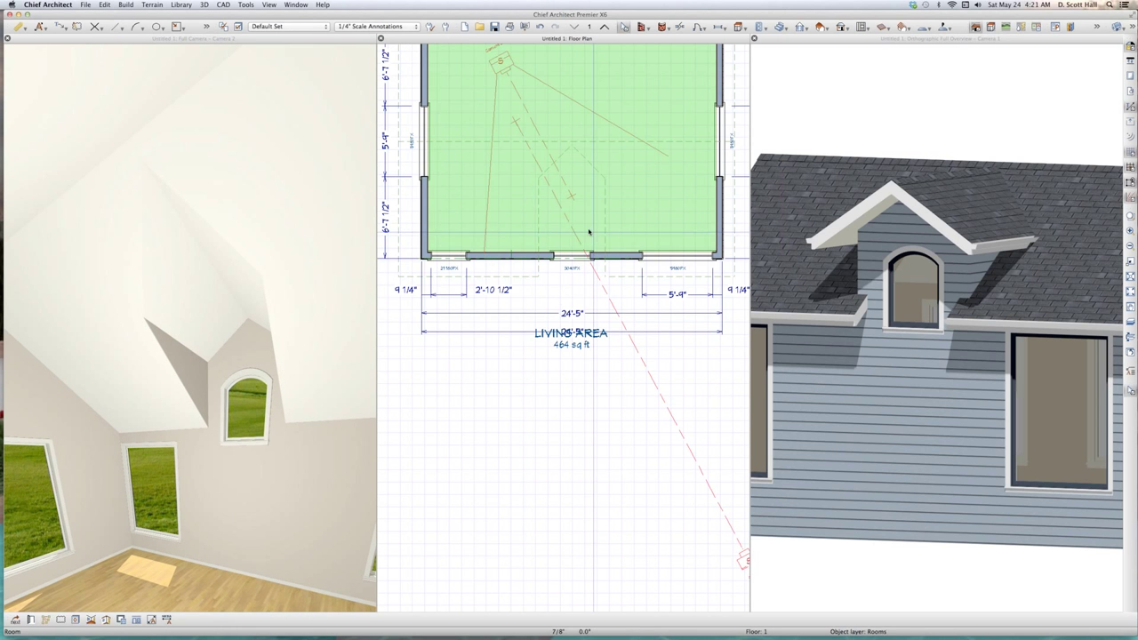
pyautogui.press('pageup')
pyautogui.scroll(1, 557, 182)
pyautogui.click(527, 211)
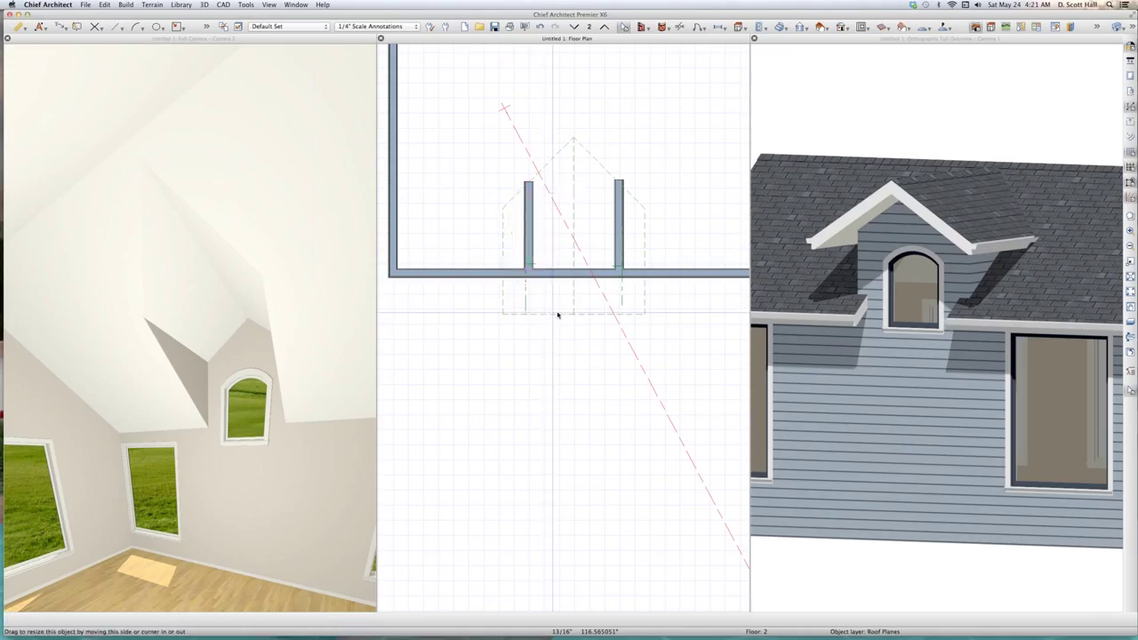
pyautogui.click(554, 314)
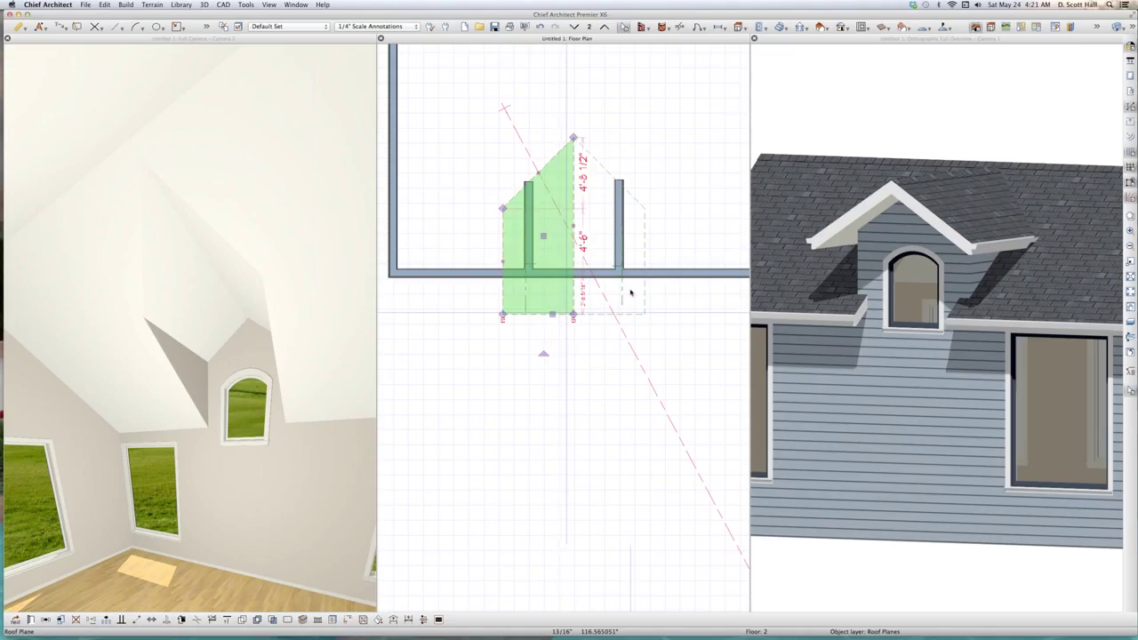
pyautogui.keyDown('shift'); pyautogui.click(648, 313); pyautogui.keyUp('shift')
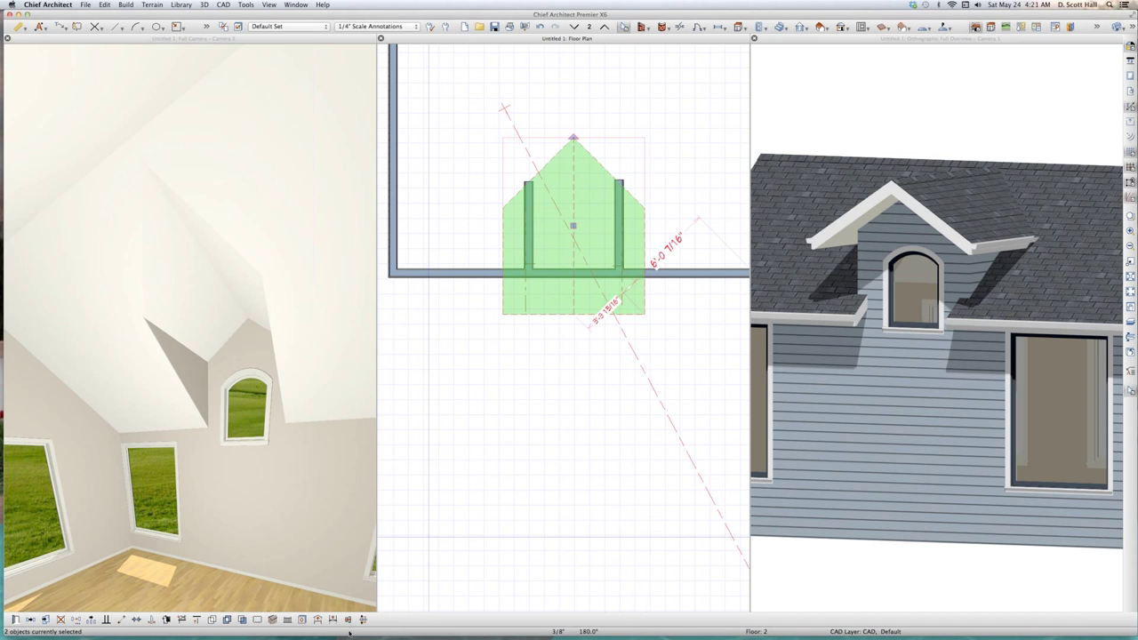
pyautogui.click(151, 620)
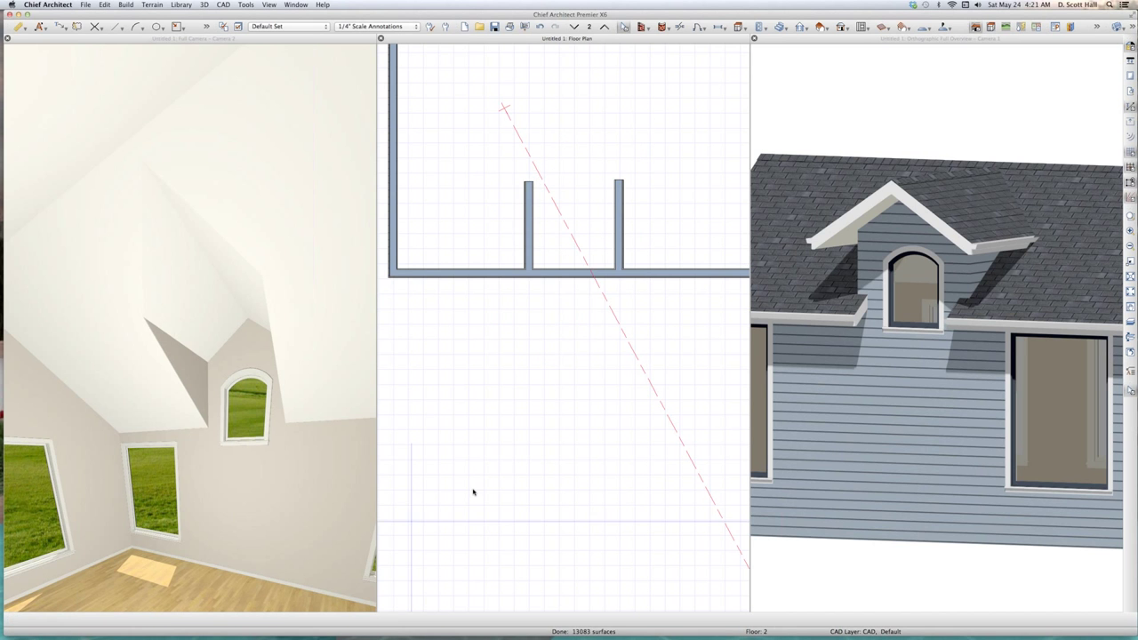
pyautogui.scroll(-3, 516, 400)
pyautogui.scroll(3, 515, 400)
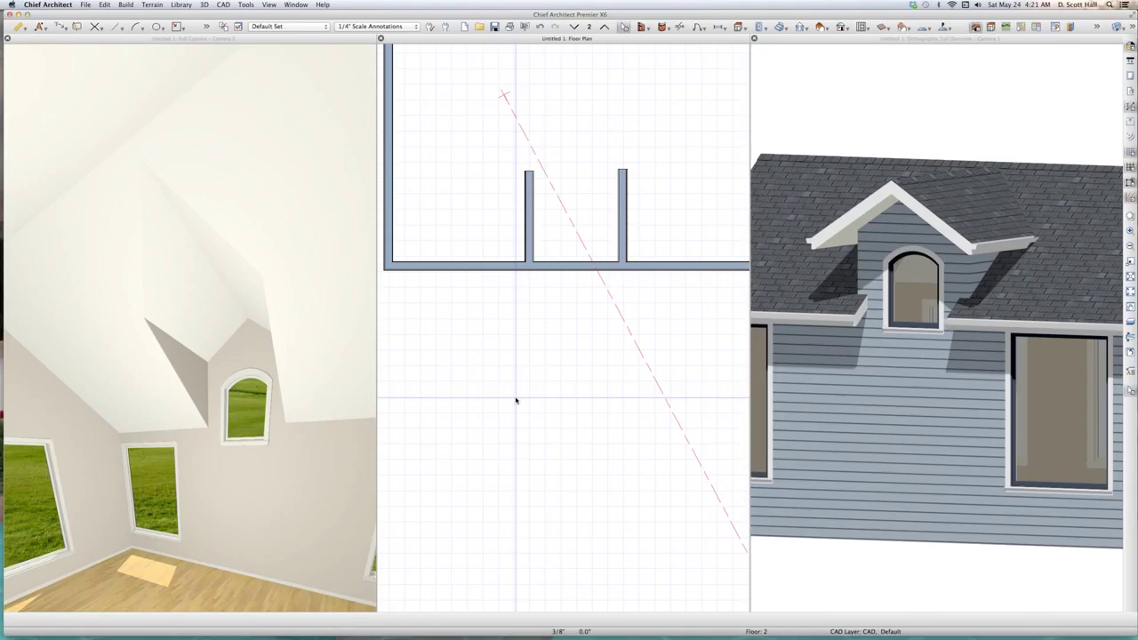
# Check the dormer from inside, and inspect the main roof's eave end beside the dormer up close from outside.
pyautogui.click(287, 371)
pyautogui.press('F12')
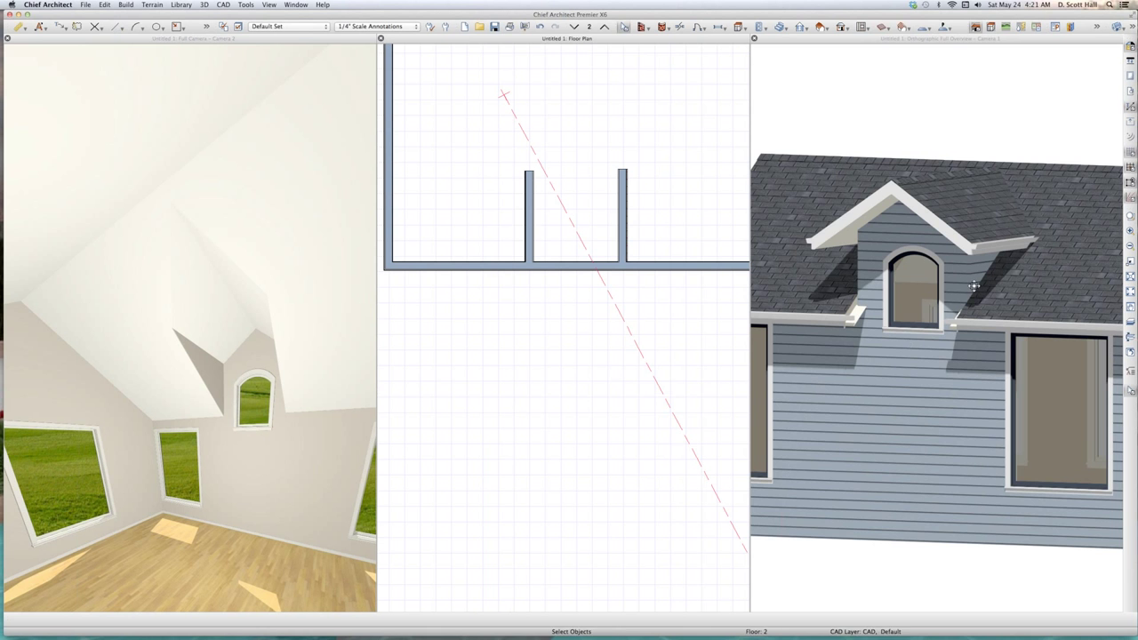
pyautogui.click(968, 296)
pyautogui.scroll(3, 964, 300)
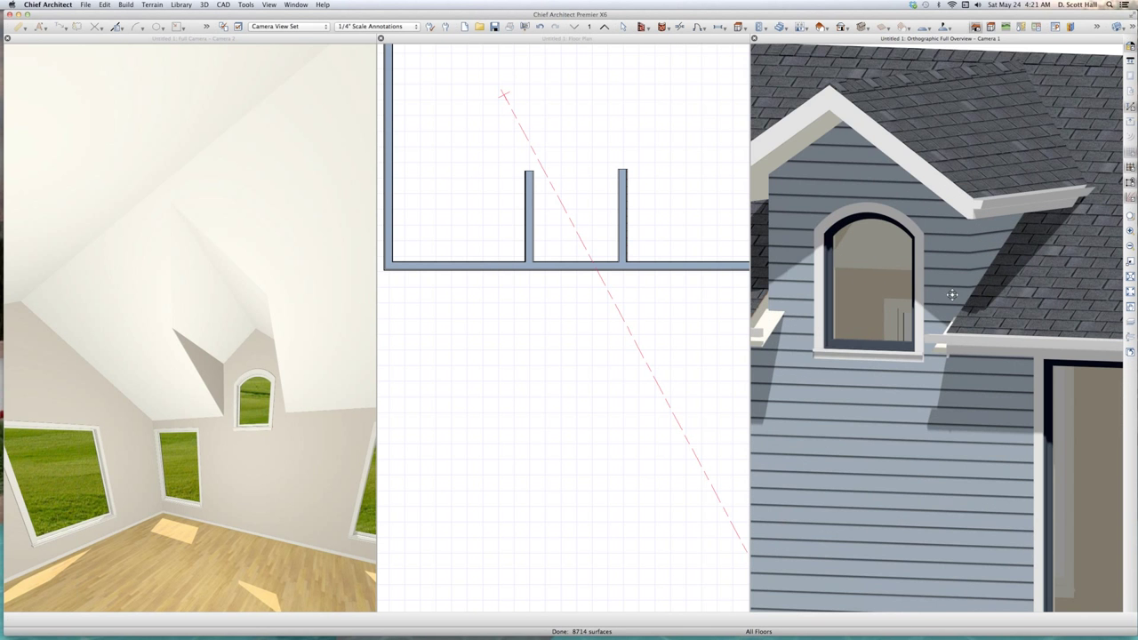
pyautogui.scroll(-3, 952, 296)
pyautogui.scroll(5, 842, 311)
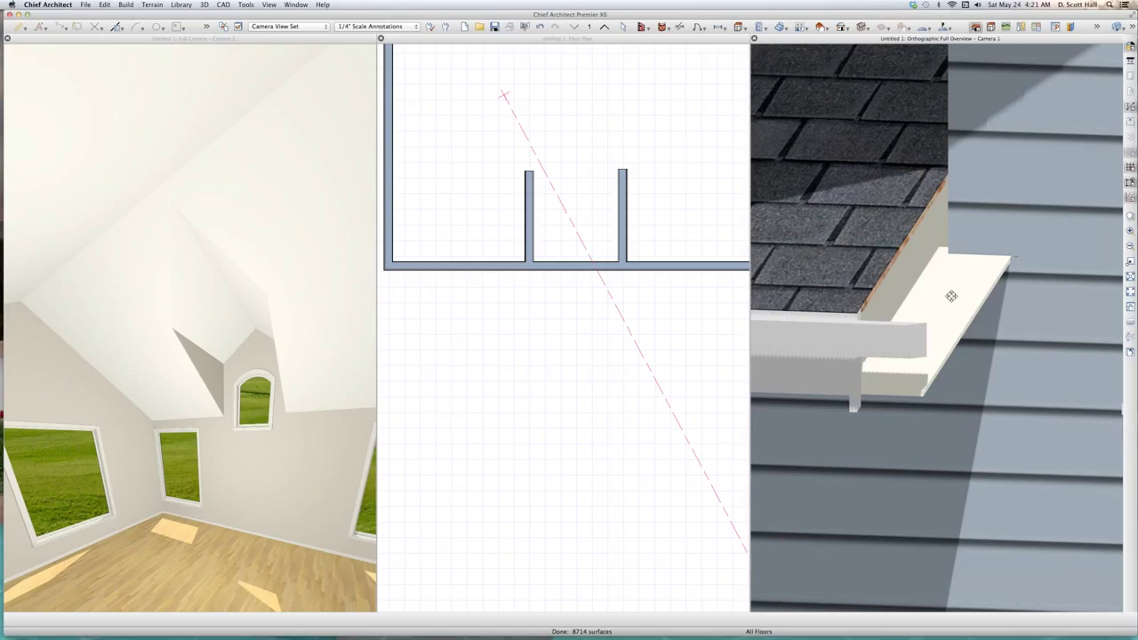
# On floor 1, break the main roof opening's left edge at the wall face and extend the eave portion about 6 inches toward the dormer window.
pyautogui.click(513, 462)
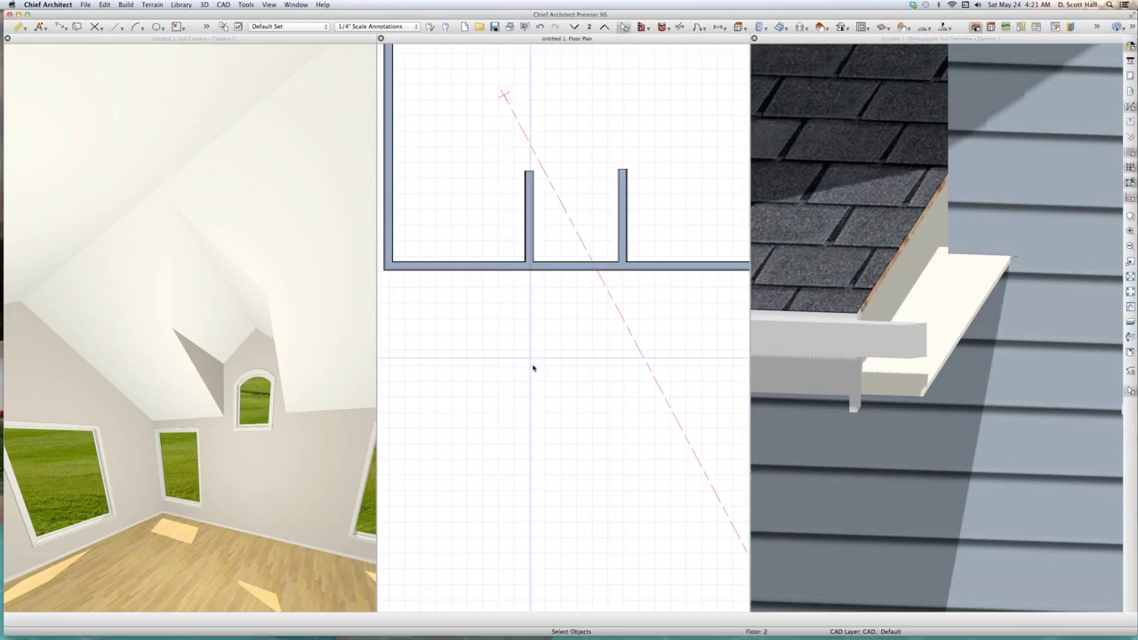
pyautogui.press('pagedown')
pyautogui.click(511, 282)
pyautogui.scroll(3, 511, 283)
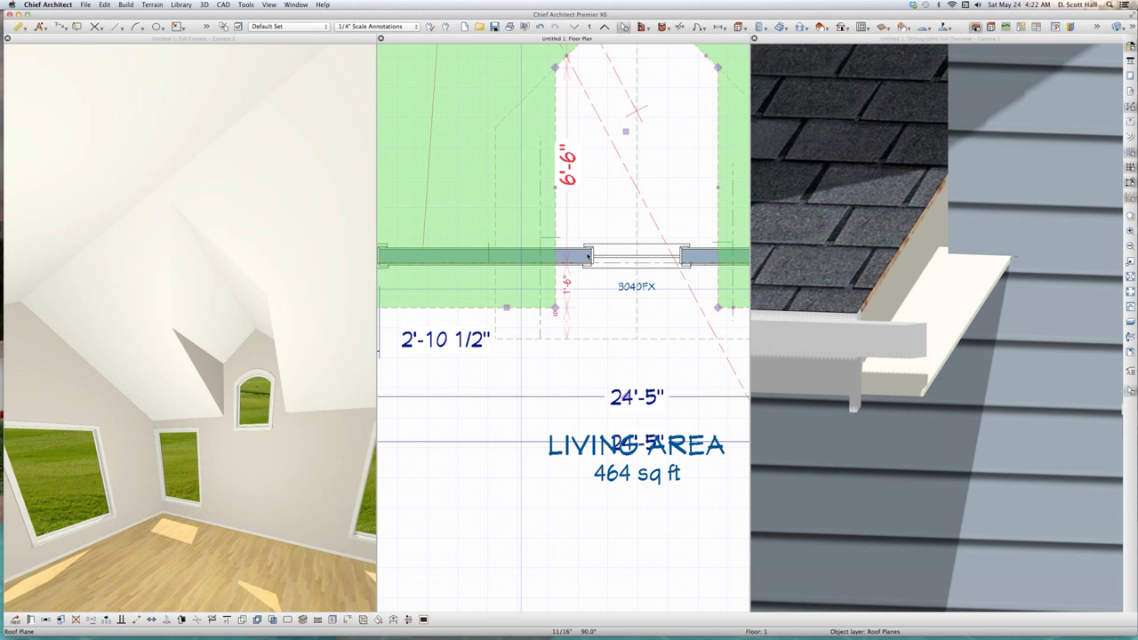
pyautogui.scroll(2, 569, 263)
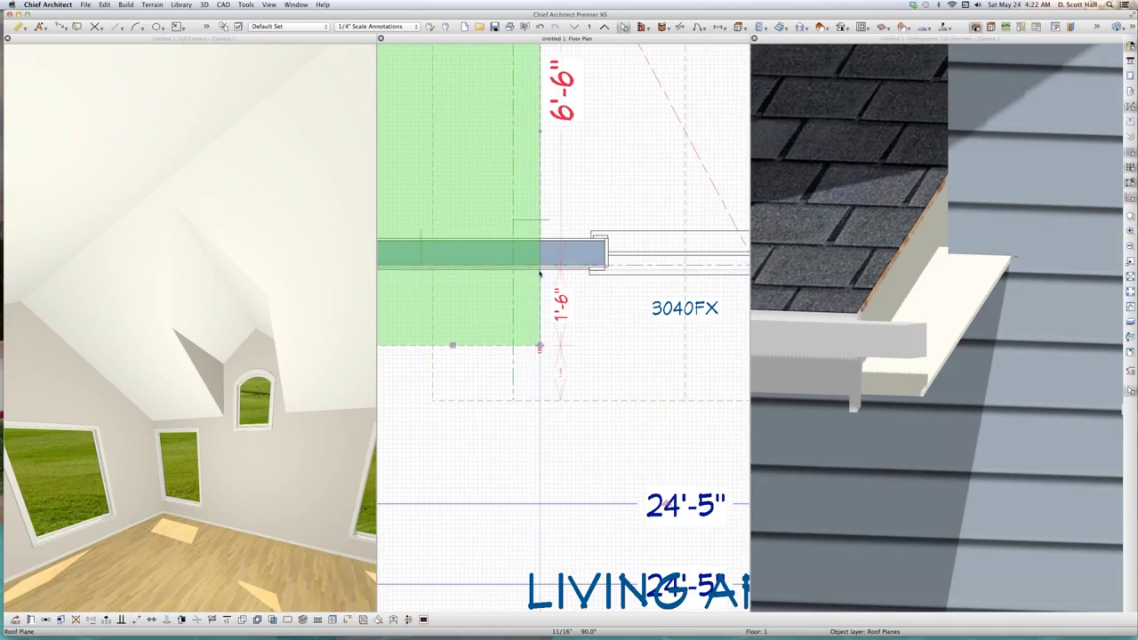
pyautogui.click(538, 282)
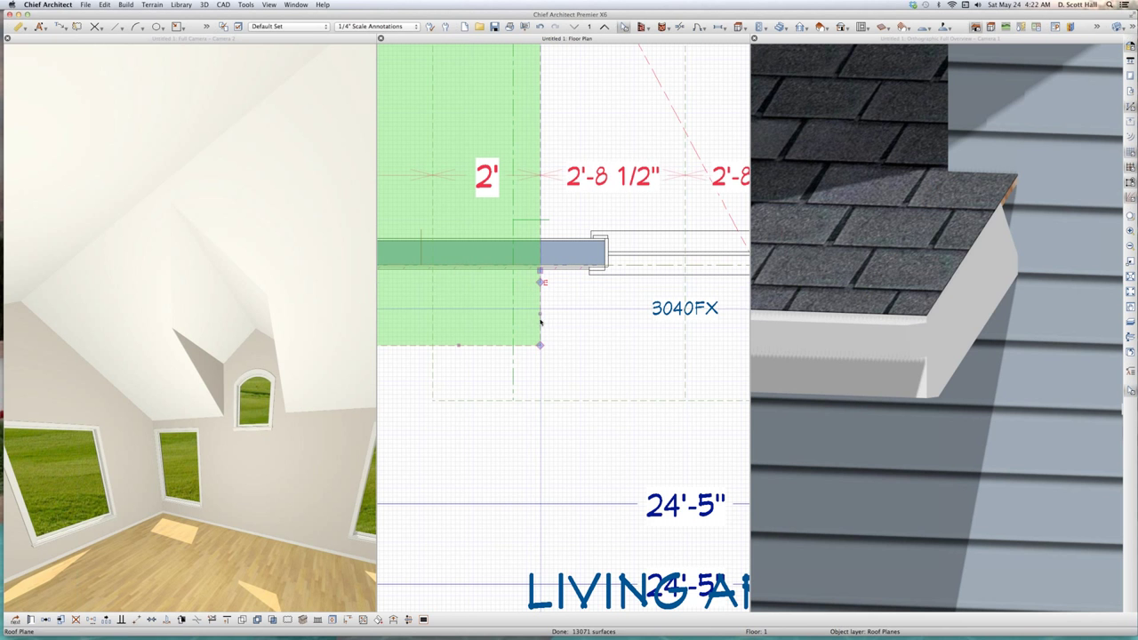
pyautogui.moveTo(539, 314); pyautogui.dragTo(564, 293)
pyautogui.scroll(3, 536, 248)
pyautogui.scroll(-3, 563, 293)
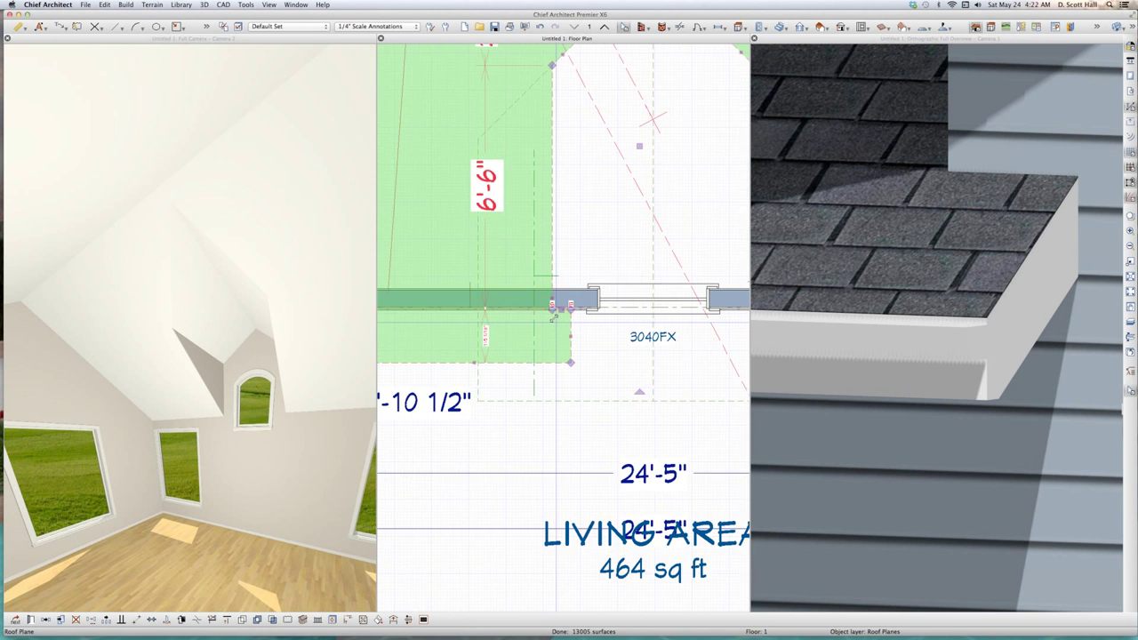
# Break the opening's right edge at the wall face and extend its eave portion to 2'-6 1/2" from the dormer's centre line.
pyautogui.scroll(2, 648, 306)
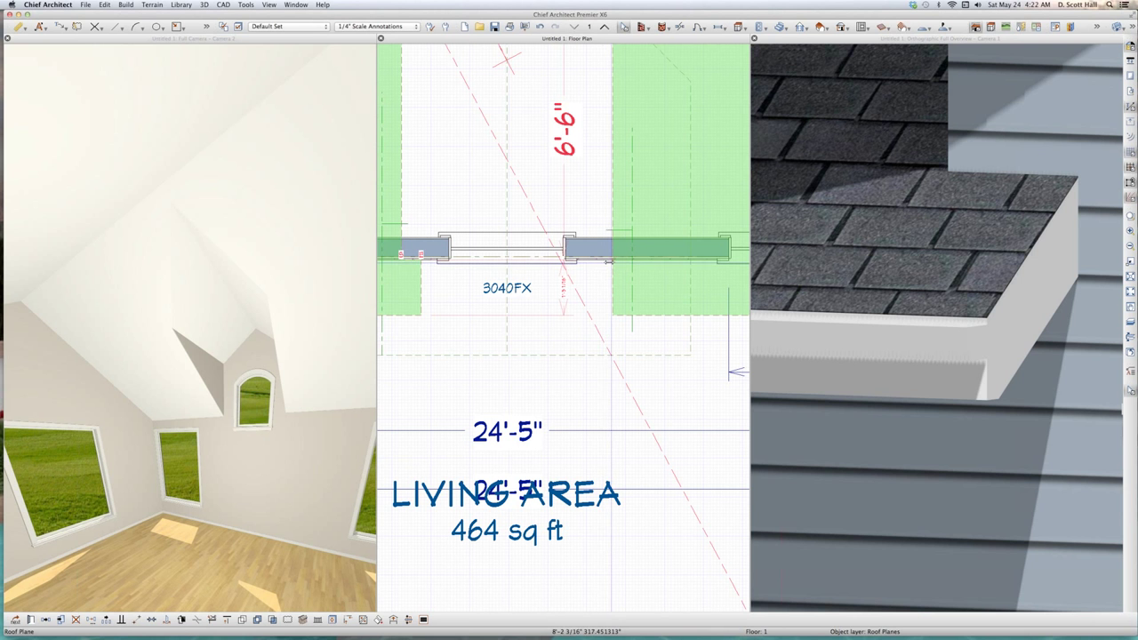
pyautogui.click(610, 270)
pyautogui.moveTo(612, 270); pyautogui.dragTo(605, 271)
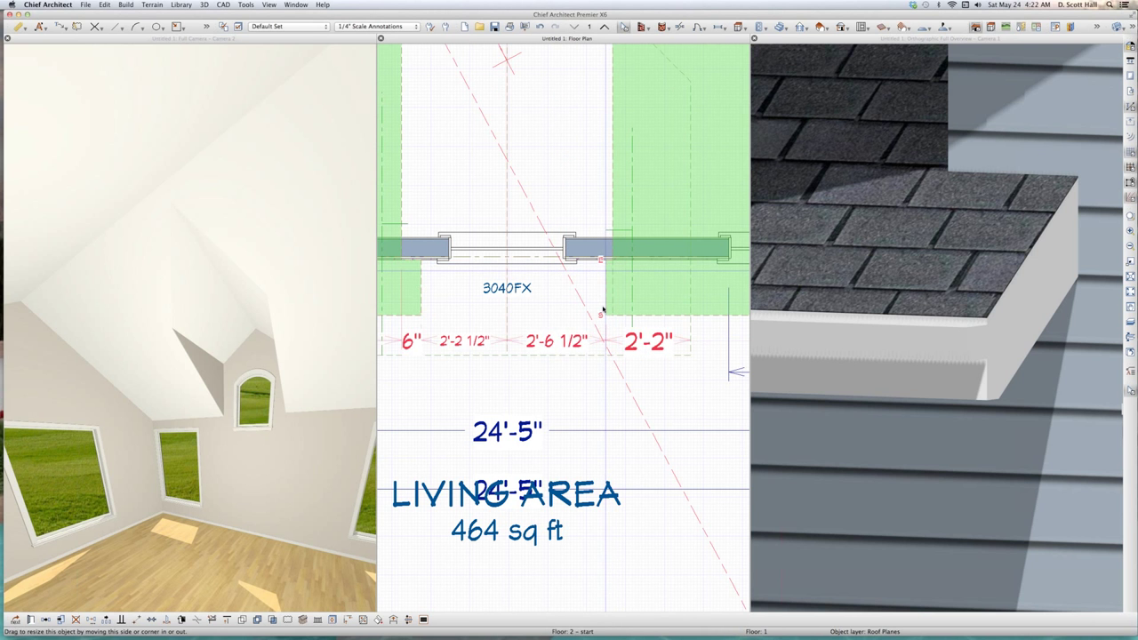
# Examine the eave returns on both sides of the dormer from outside, and view the dormer from across the room.
pyautogui.click(857, 278)
pyautogui.scroll(-6, 859, 278)
pyautogui.moveTo(867, 284); pyautogui.dragTo(912, 307, button='middle')
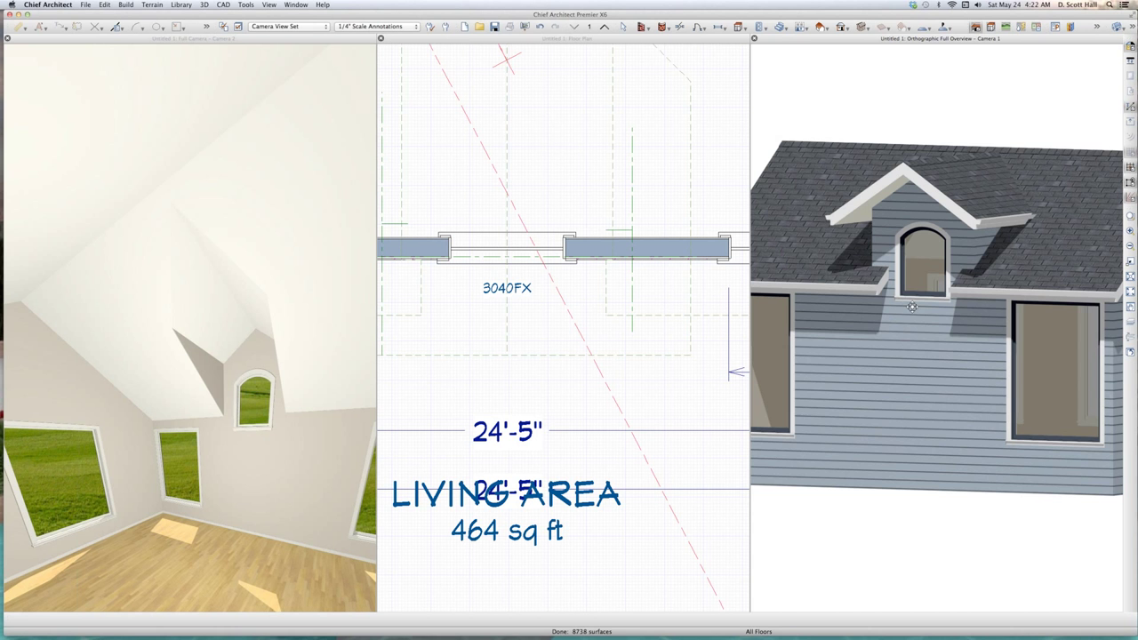
pyautogui.click(960, 328)
pyautogui.press('Escape')
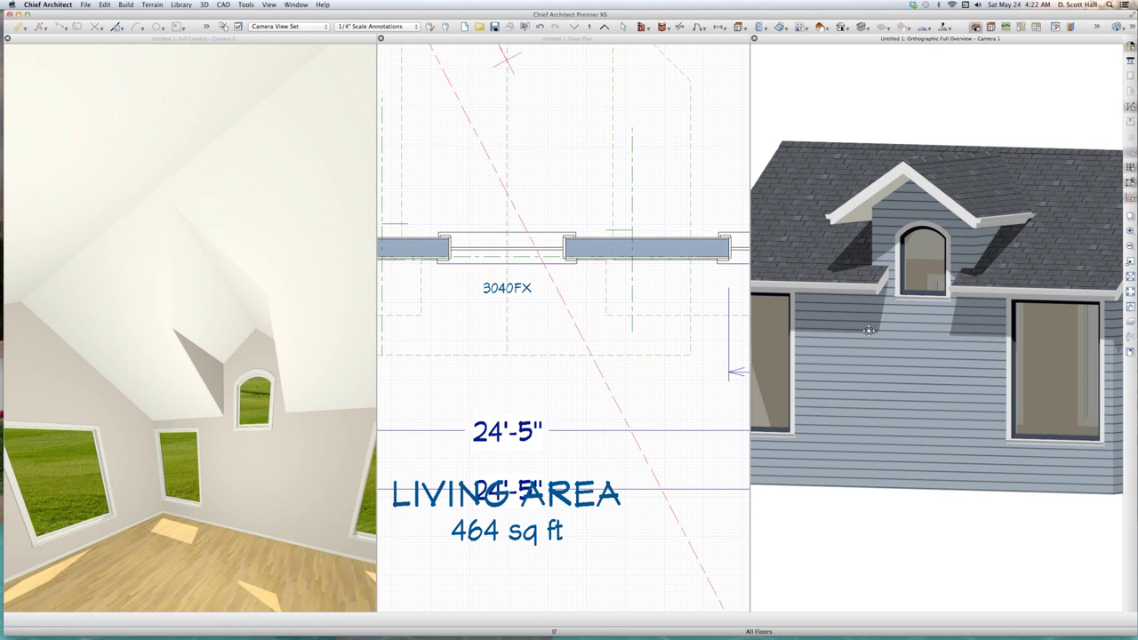
pyautogui.moveTo(868, 332); pyautogui.dragTo(1040, 335, button='middle')
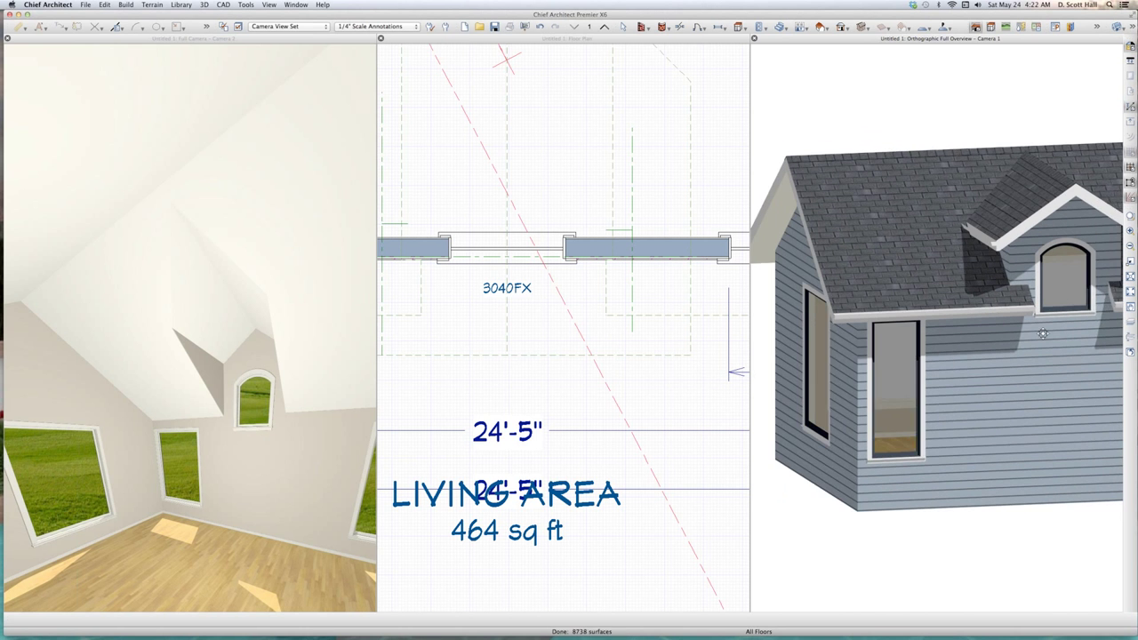
pyautogui.moveTo(206, 395); pyautogui.dragTo(274, 367, button='middle')
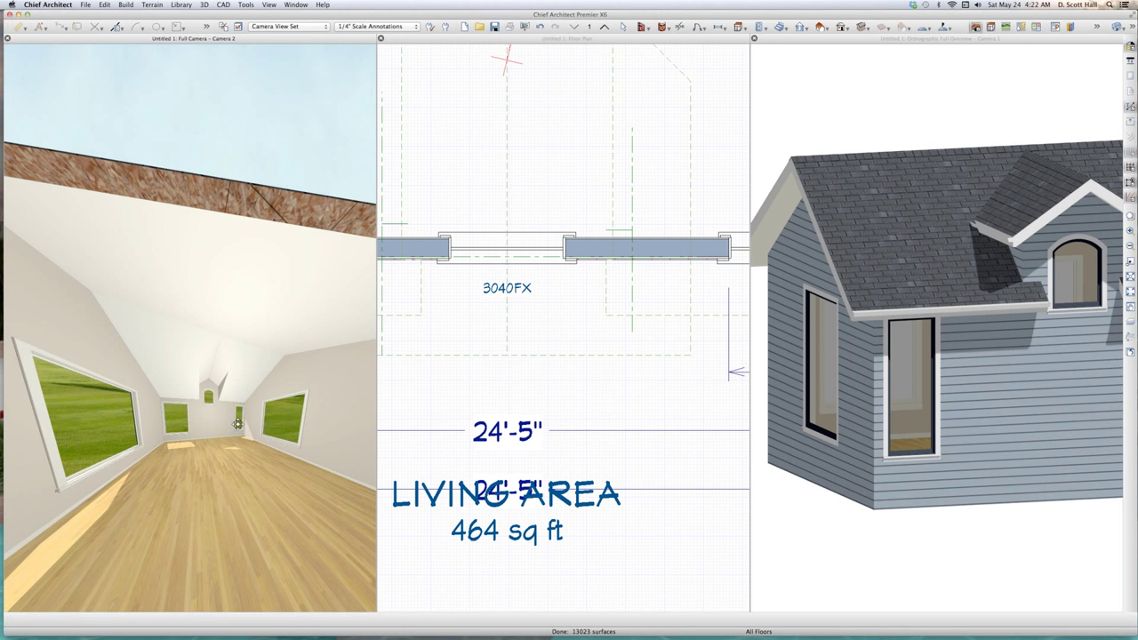
# Close the interior camera view and create a new full camera on floor 1 looking from the rear wall toward the dormer window.
pyautogui.press('super+w')
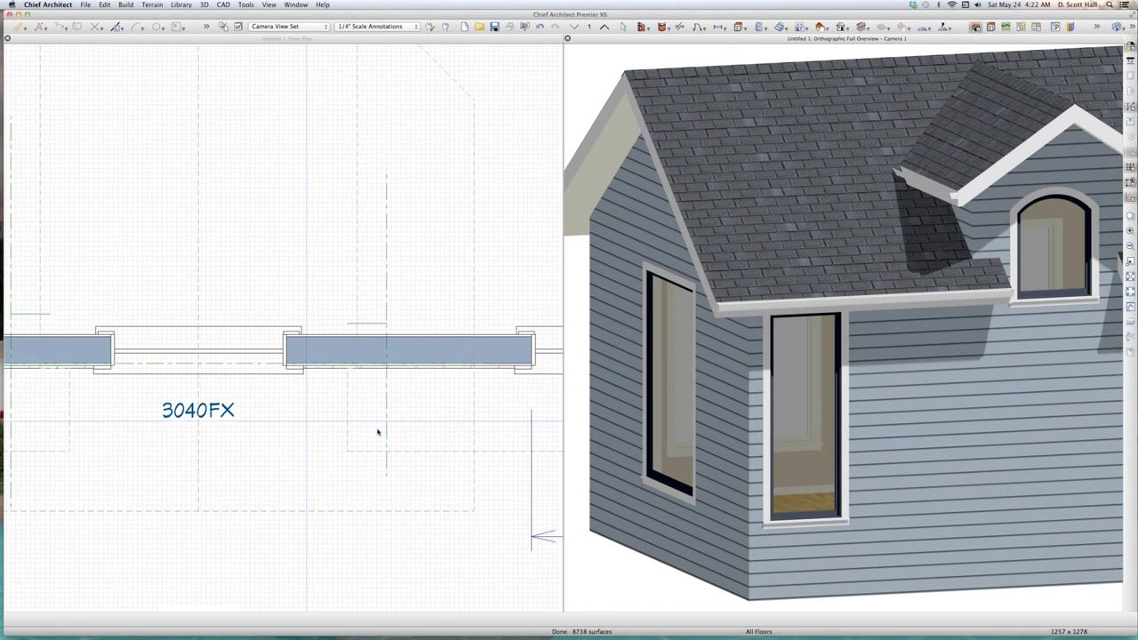
pyautogui.scroll(-5, 376, 430)
pyautogui.scroll(-3, 326, 391)
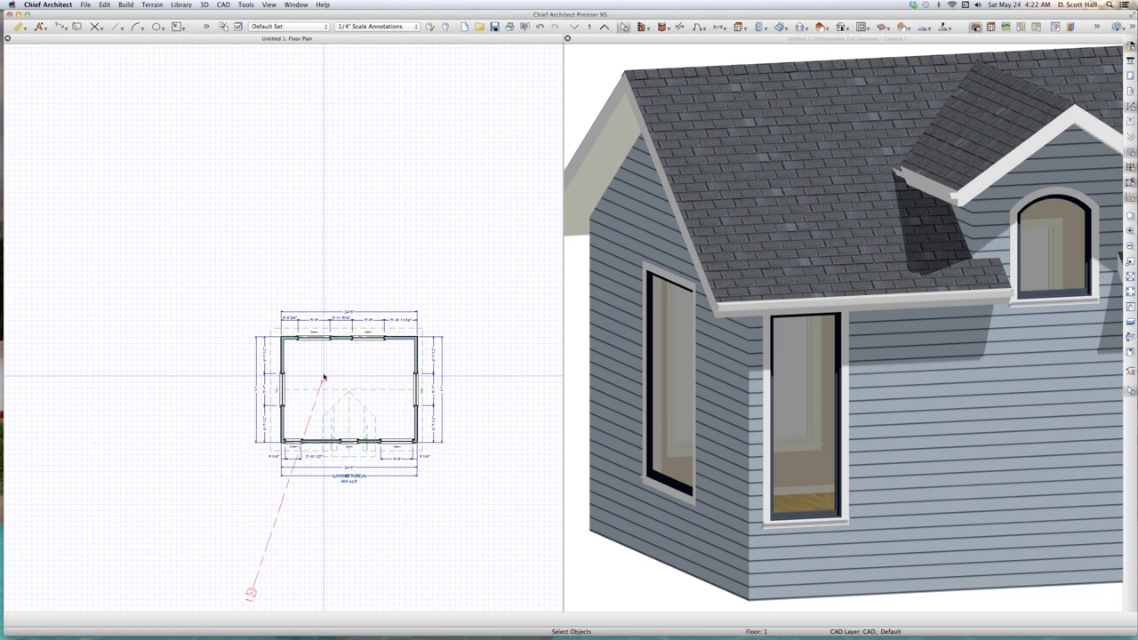
pyautogui.scroll(5, 323, 380)
pyautogui.press('c')
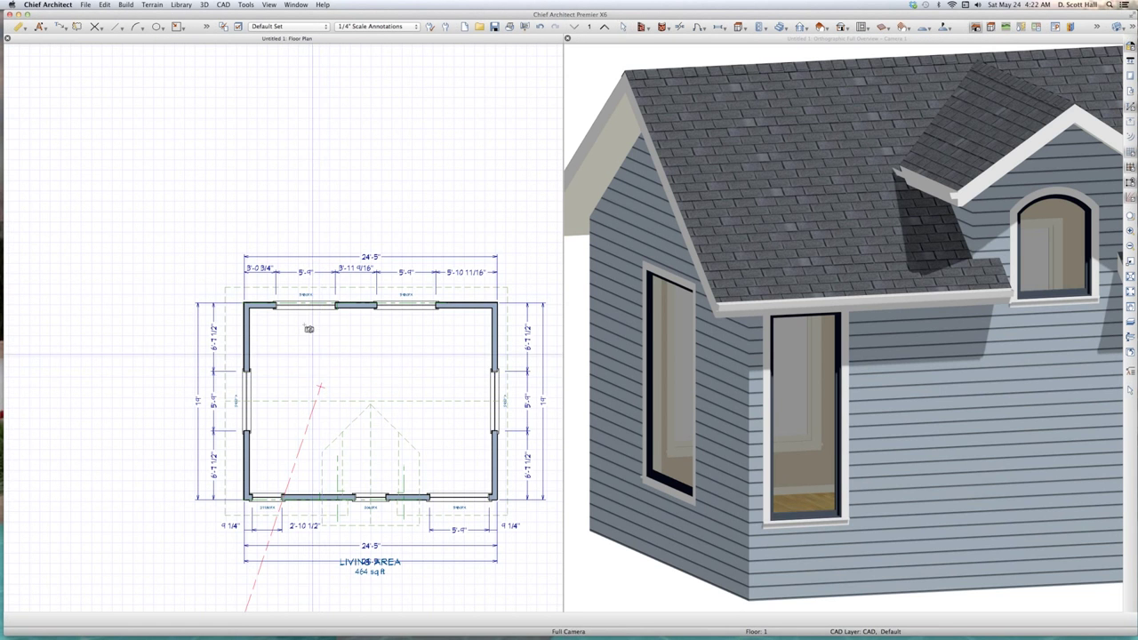
pyautogui.moveTo(375, 488); pyautogui.dragTo(371, 500)
pyautogui.scroll(-4, 319, 490)
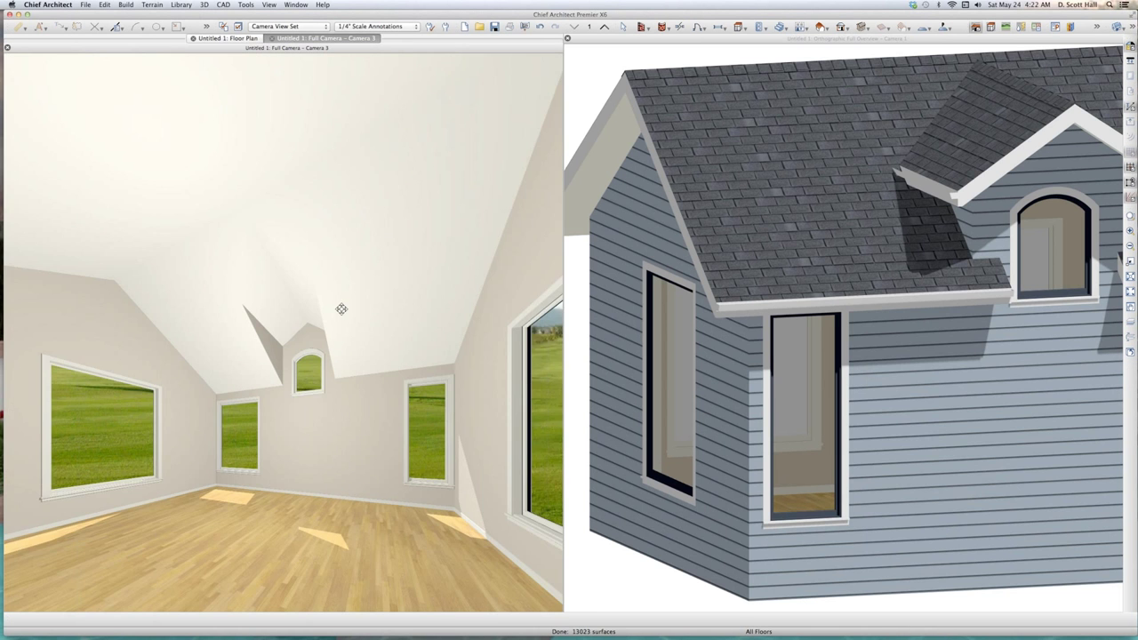
pyautogui.scroll(1, 341, 310)
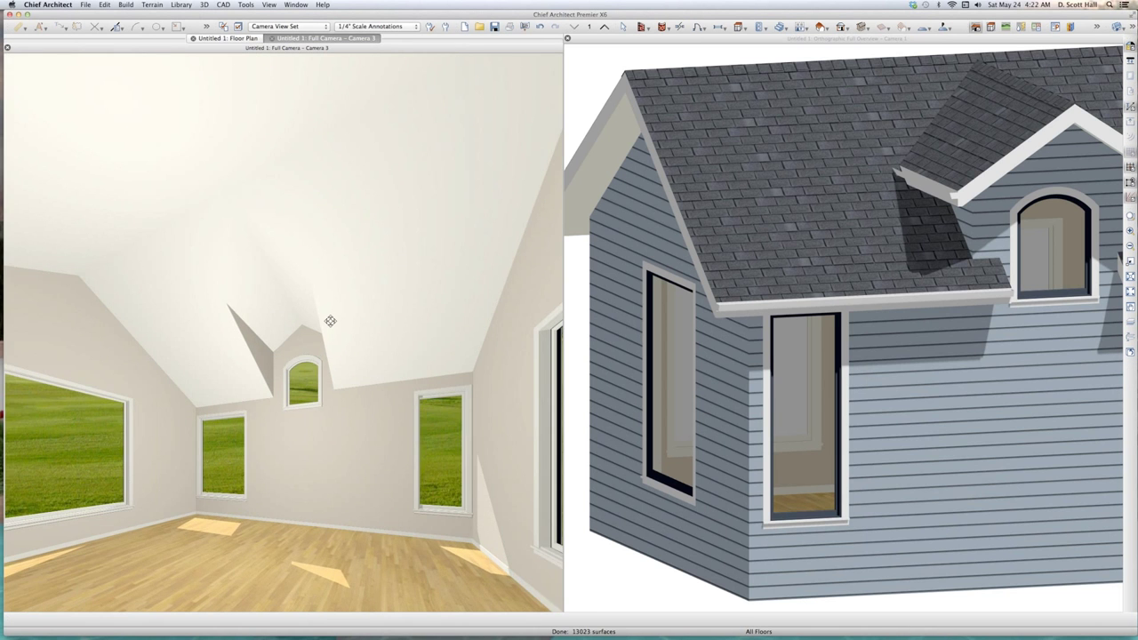
# Review the dormer in the exterior overview, and switch to Chrome to compare it with the DC Residence photo on Houzz.
pyautogui.click(832, 319)
pyautogui.press('space')
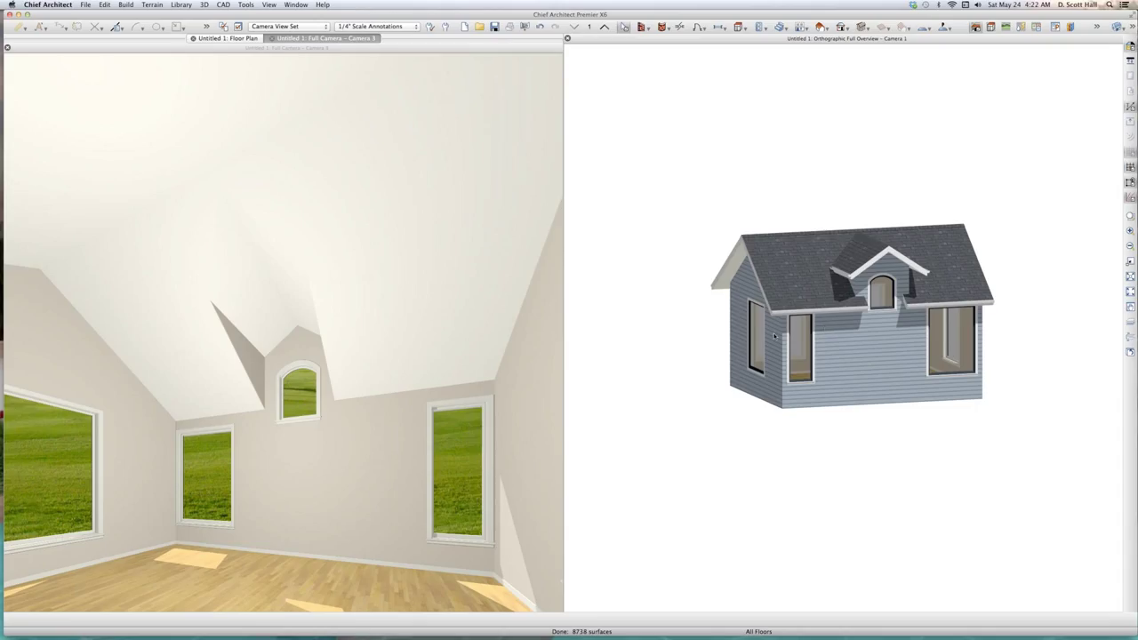
pyautogui.scroll(5, 896, 287)
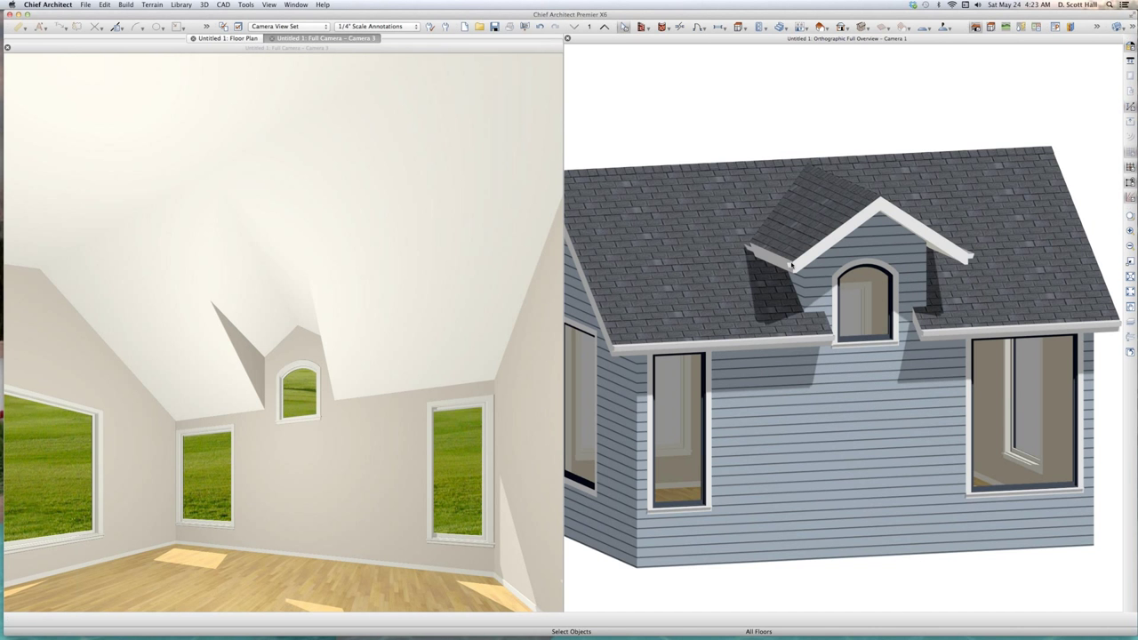
pyautogui.hotkey('ctrl', 'Up')
pyautogui.click(281, 240)
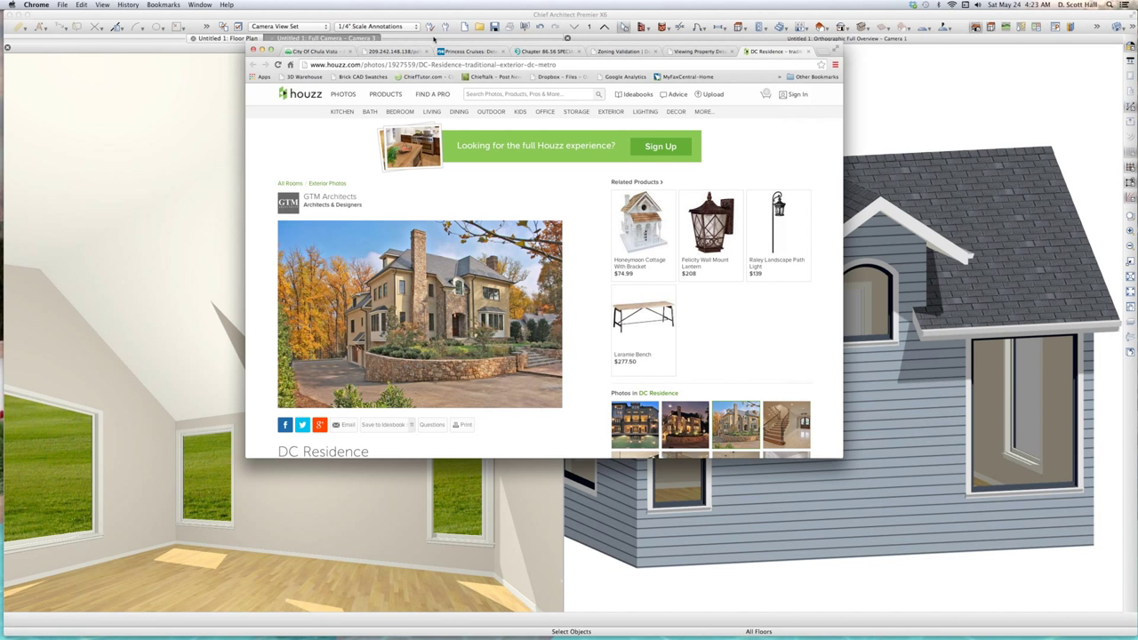
# Move the Houzz photo window aside, return to Chief Architect, and tile the exterior overview, interior camera and floor plan side by side.
pyautogui.moveTo(341, 42); pyautogui.dragTo(100, 28)
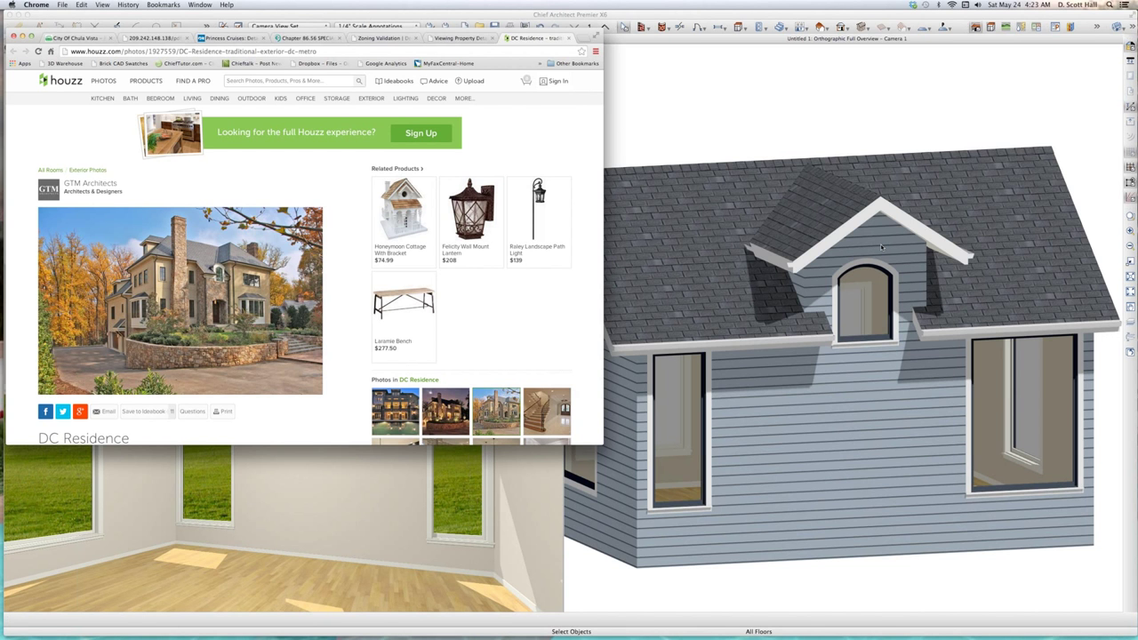
pyautogui.click(816, 221)
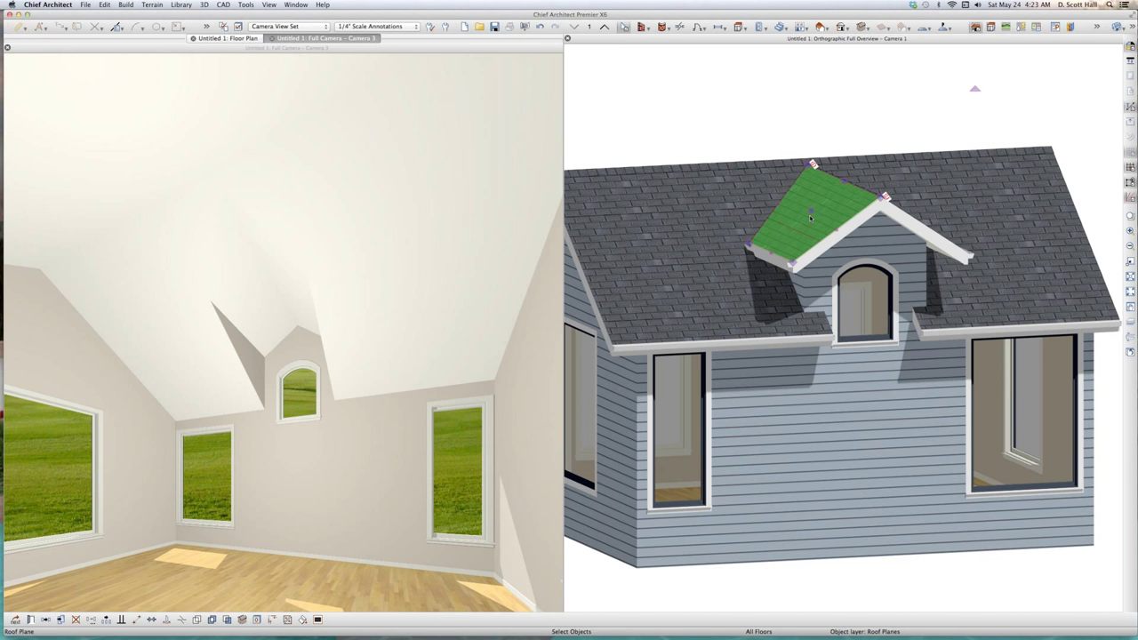
pyautogui.hotkey('shift', 'F4')
pyautogui.click(595, 345)
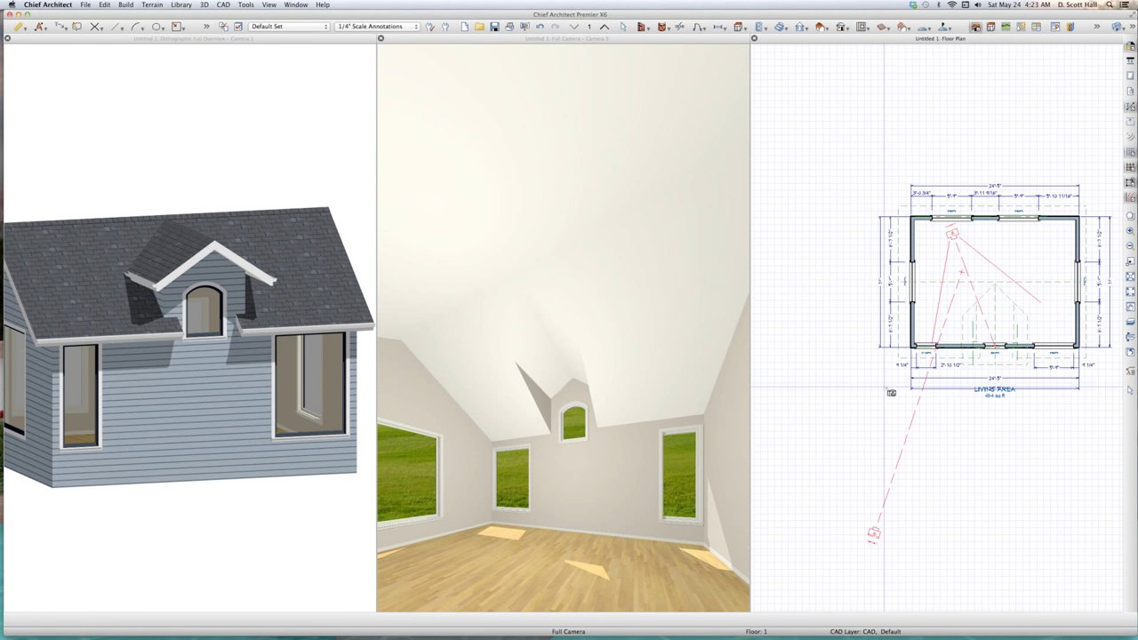
# On floor 2 of the plan, dimension the distance between the dormer's two side walls.
pyautogui.click(882, 388)
pyautogui.scroll(1, 882, 389)
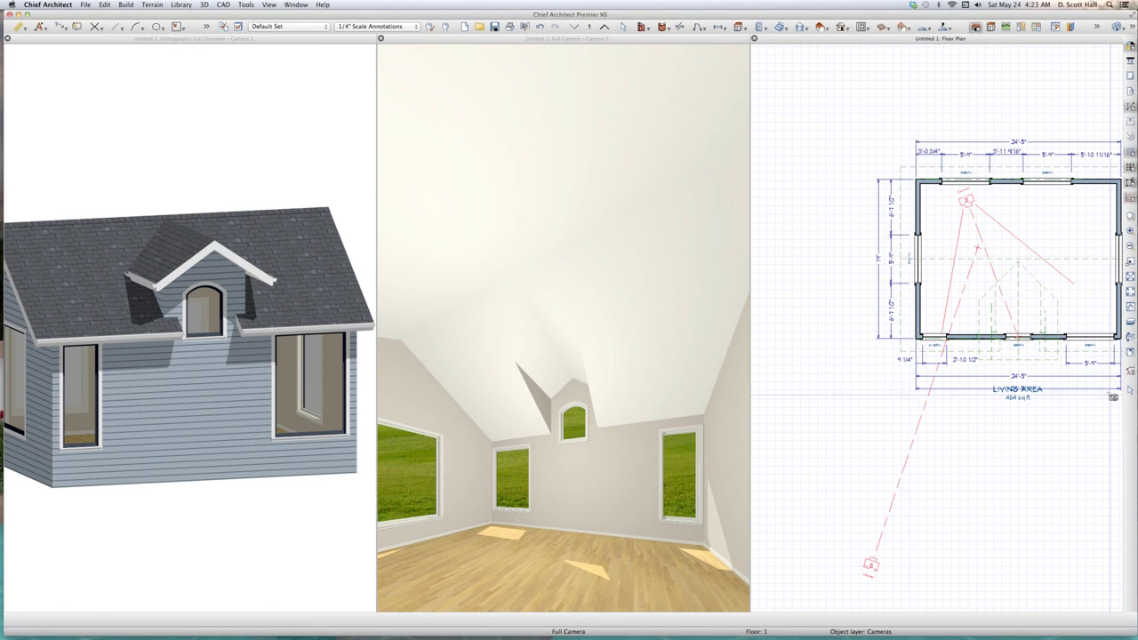
pyautogui.press('pageup')
pyautogui.scroll(2, 1082, 327)
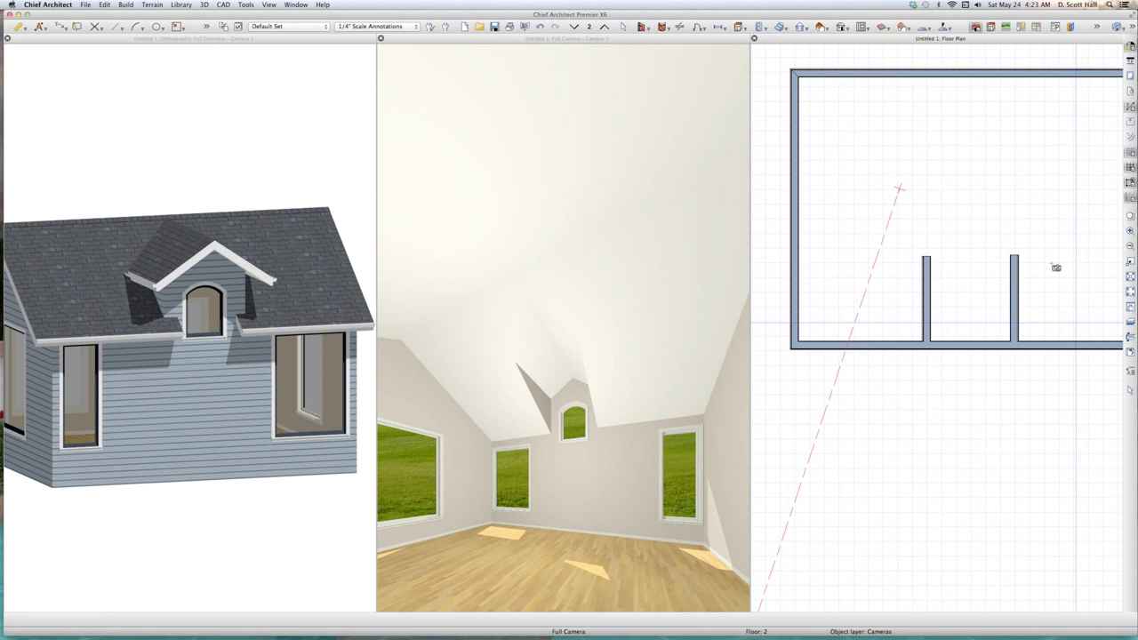
pyautogui.scroll(-1, 1055, 267)
pyautogui.press('a')
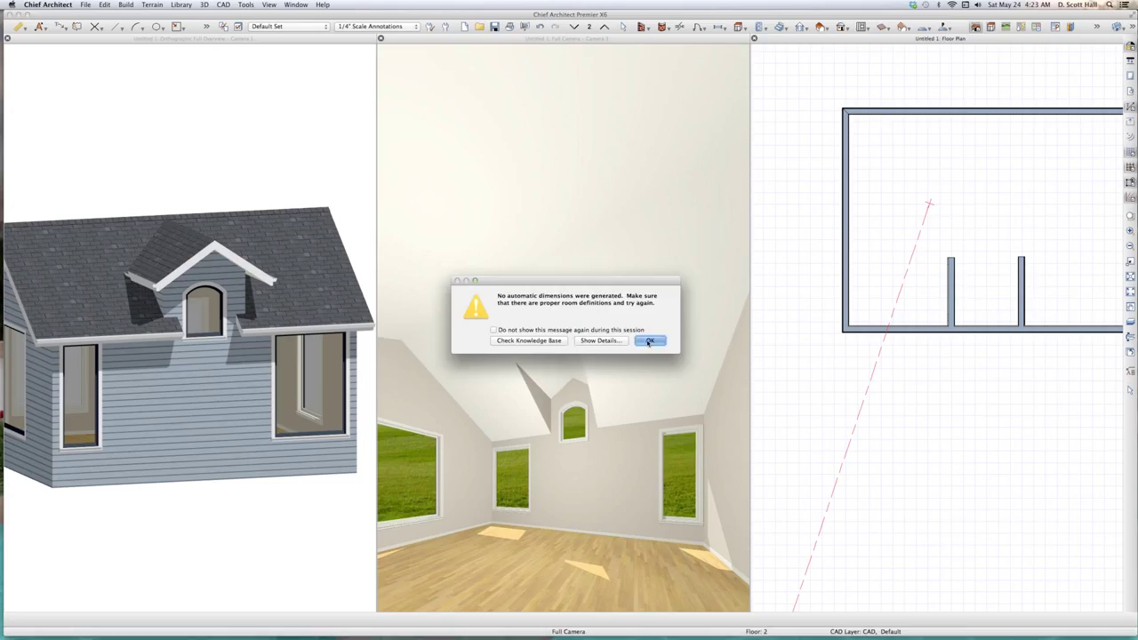
pyautogui.click(649, 342)
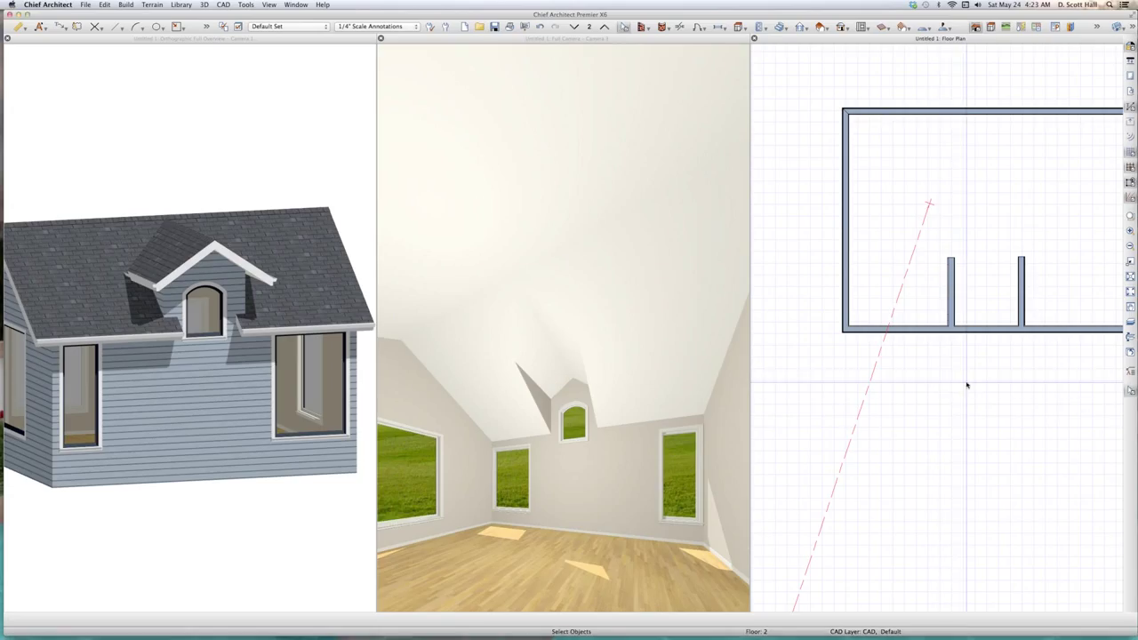
pyautogui.click(1130, 391)
pyautogui.moveTo(946, 299); pyautogui.dragTo(1024, 300)
pyautogui.press('Escape')
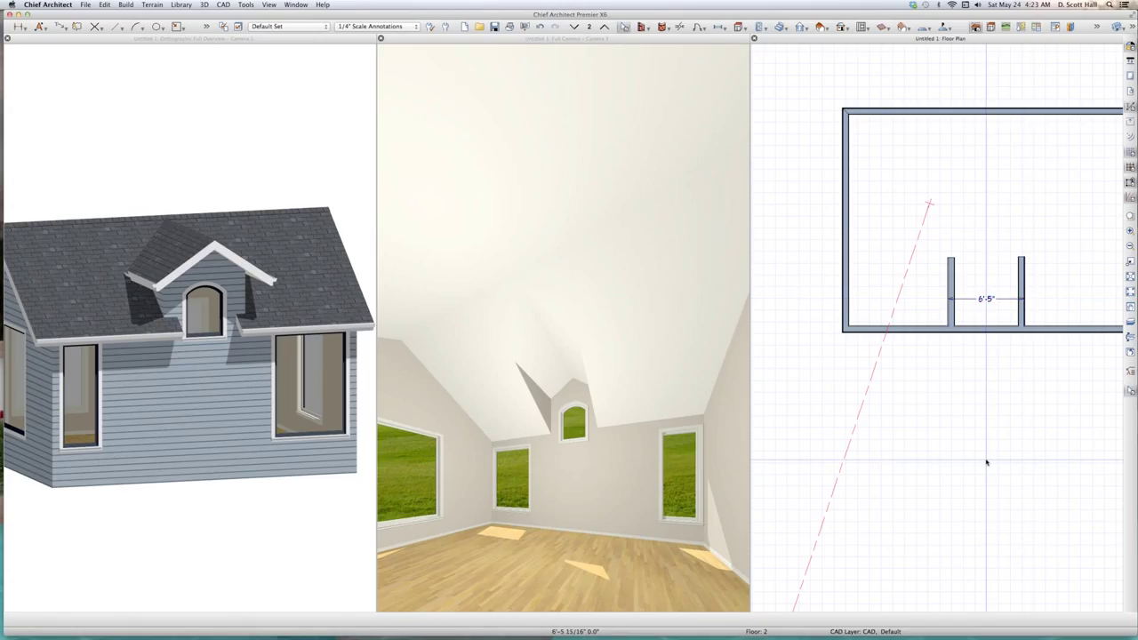
# Delete the dormer's right roof plane in the exterior overview.
pyautogui.click(209, 408)
pyautogui.press('o')
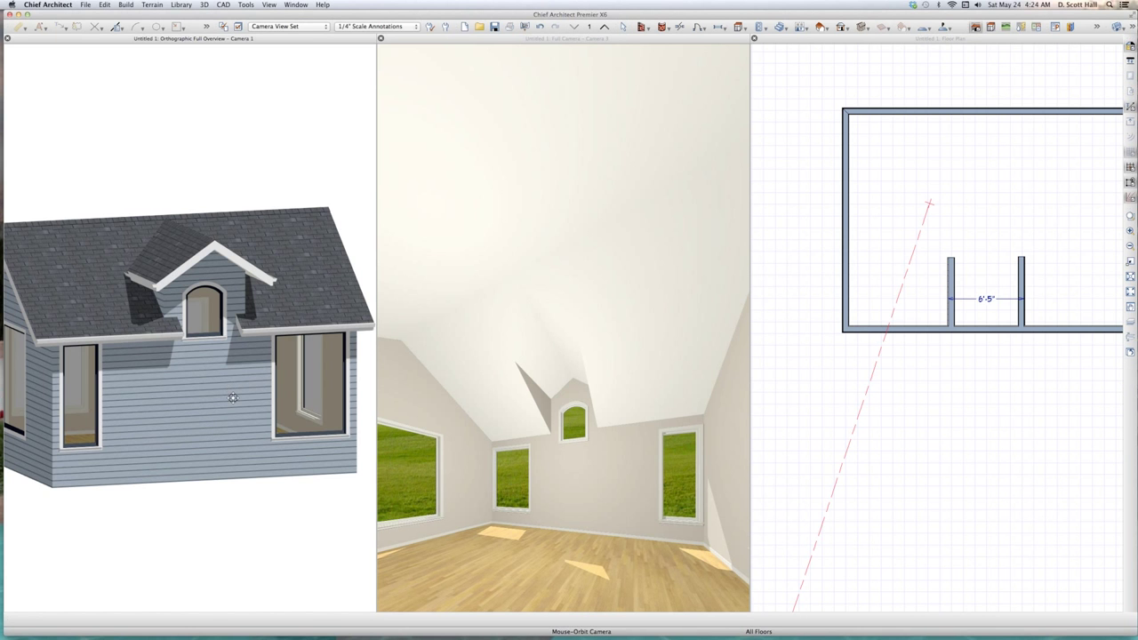
pyautogui.moveTo(233, 397); pyautogui.dragTo(240, 360)
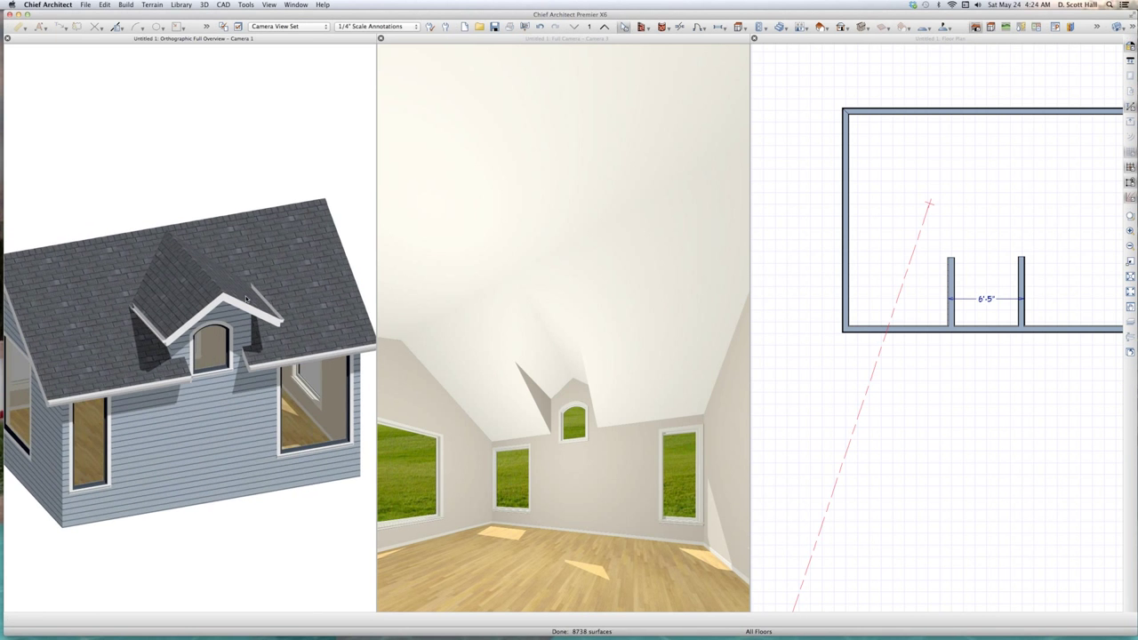
pyautogui.click(248, 301)
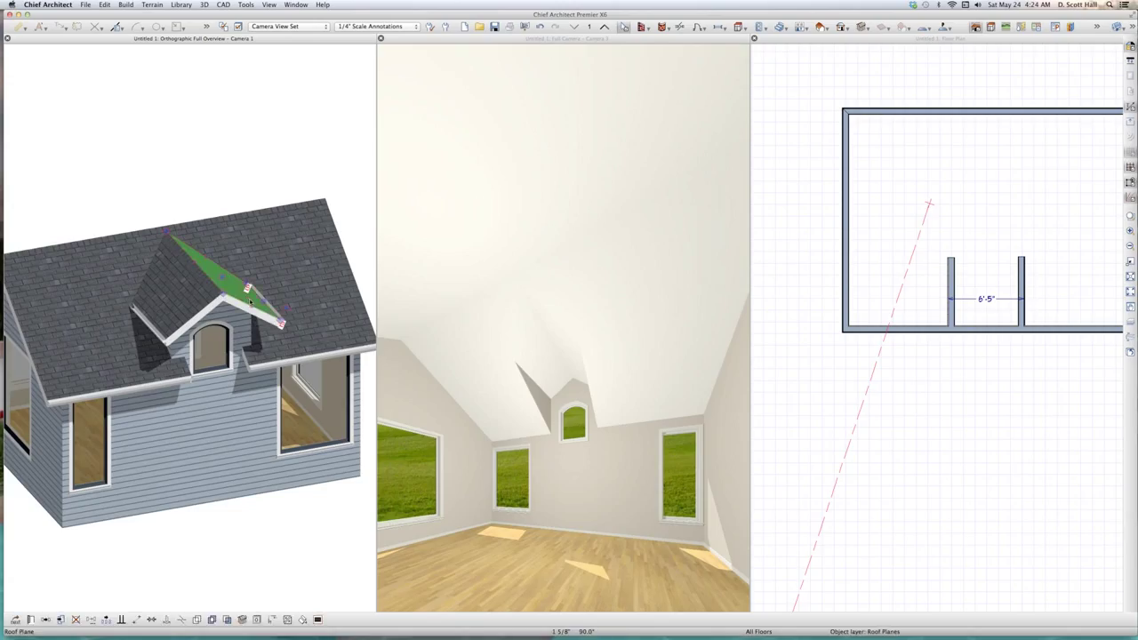
pyautogui.press('Delete')
# Switch to Chrome to check the dormer roof shape in the DC Residence photo, and return to Chief Architect.
pyautogui.click(175, 308)
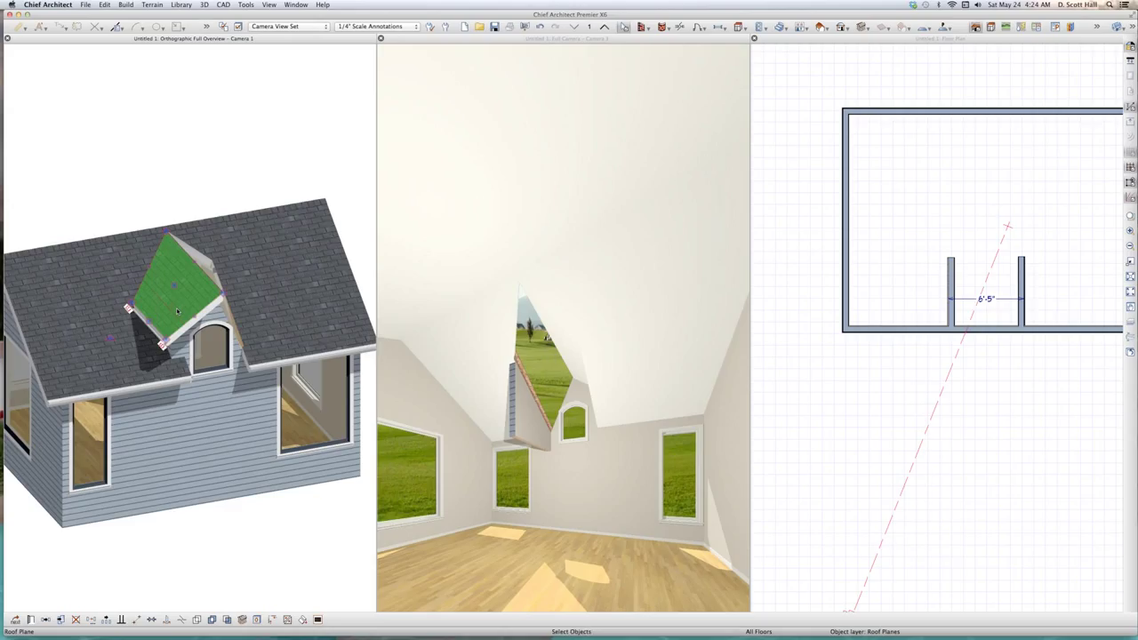
pyautogui.hotkey('ctrl', 'Up')
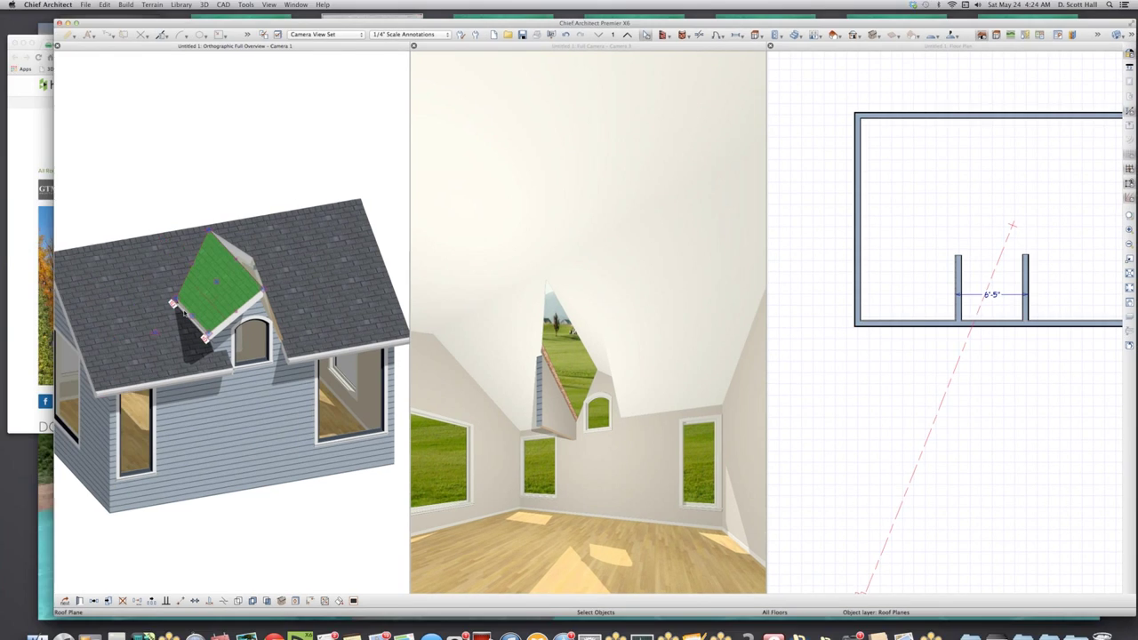
pyautogui.click(191, 303)
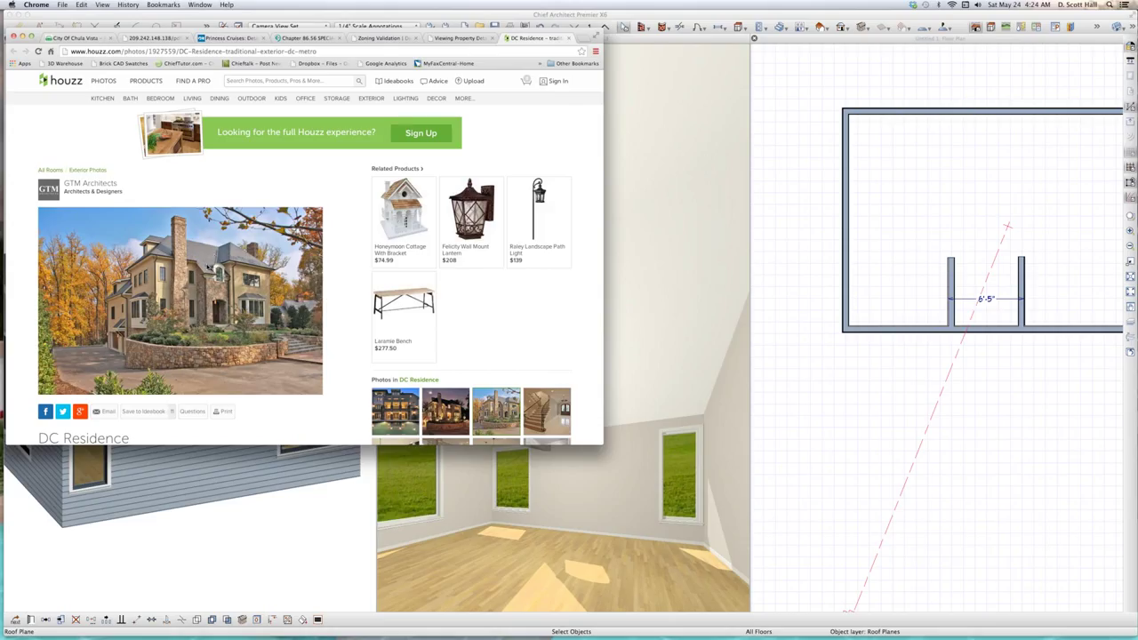
pyautogui.click(266, 582)
# Make the dormer's left roof plane a curved roof with a radius to roof surface of 8'.
pyautogui.click(174, 304)
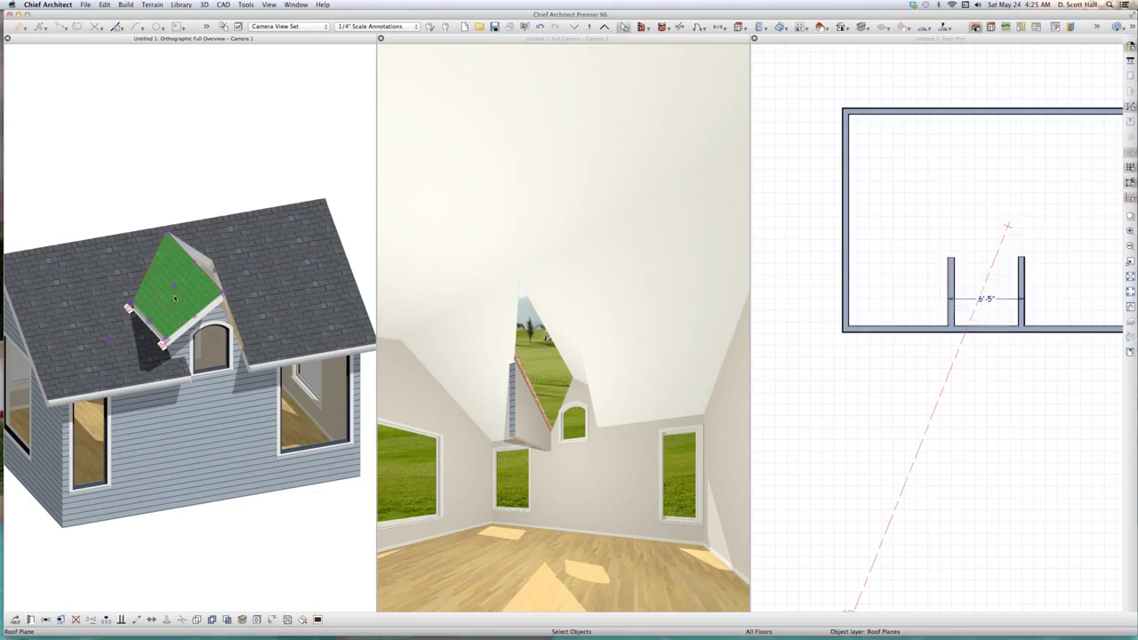
pyautogui.doubleClick(175, 298)
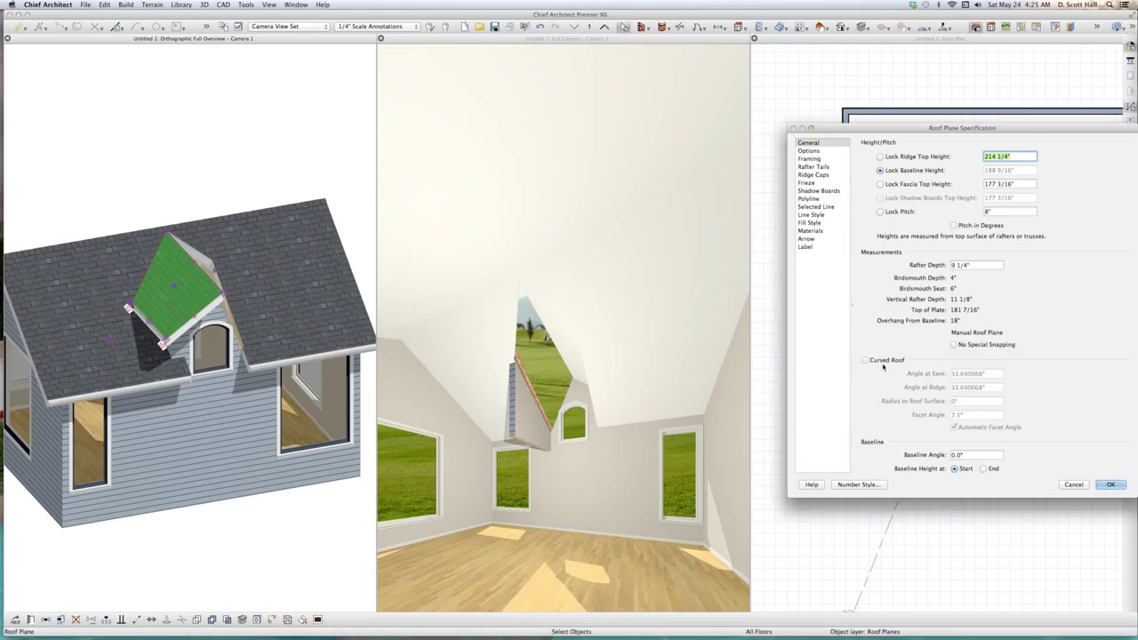
pyautogui.click(885, 361)
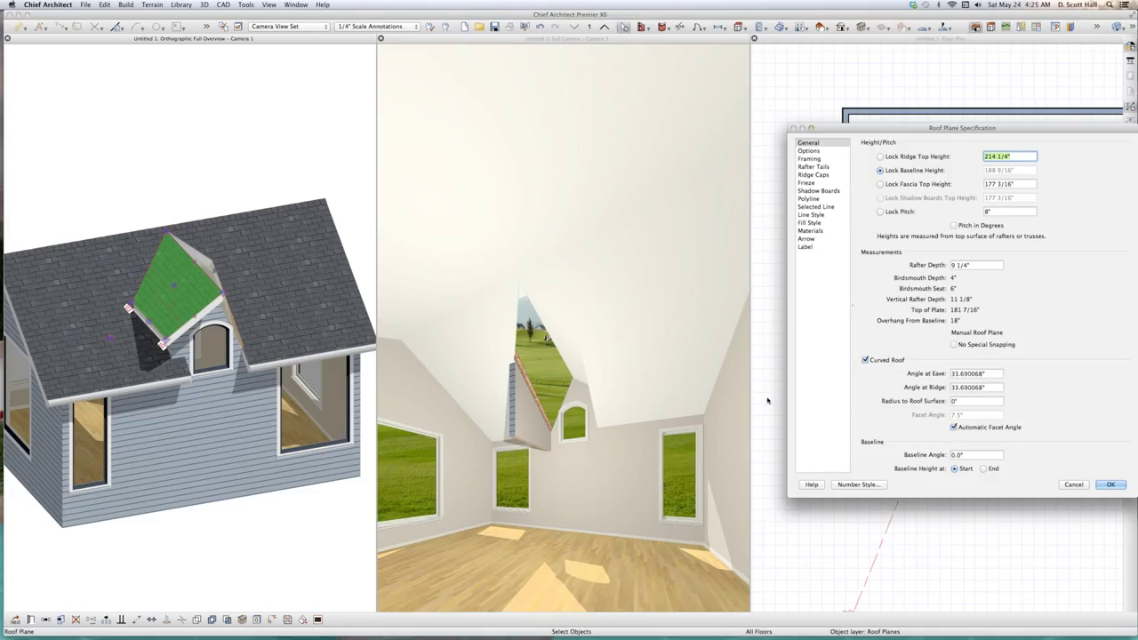
pyautogui.click(975, 401)
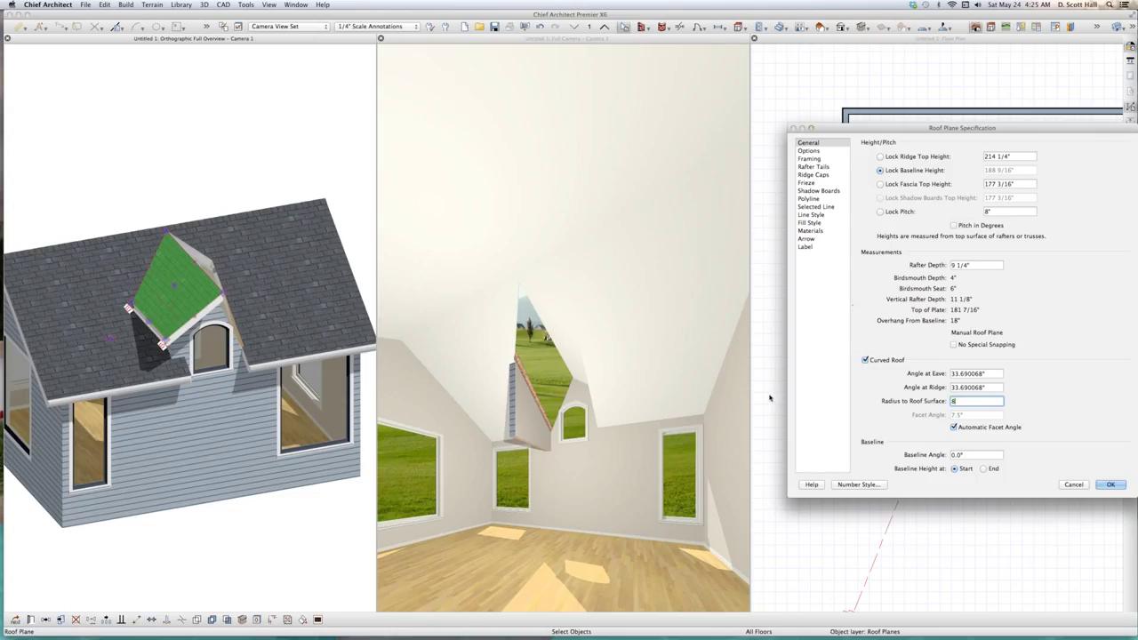
pyautogui.write("'")
pyautogui.press('Tab')
pyautogui.click(992, 213)
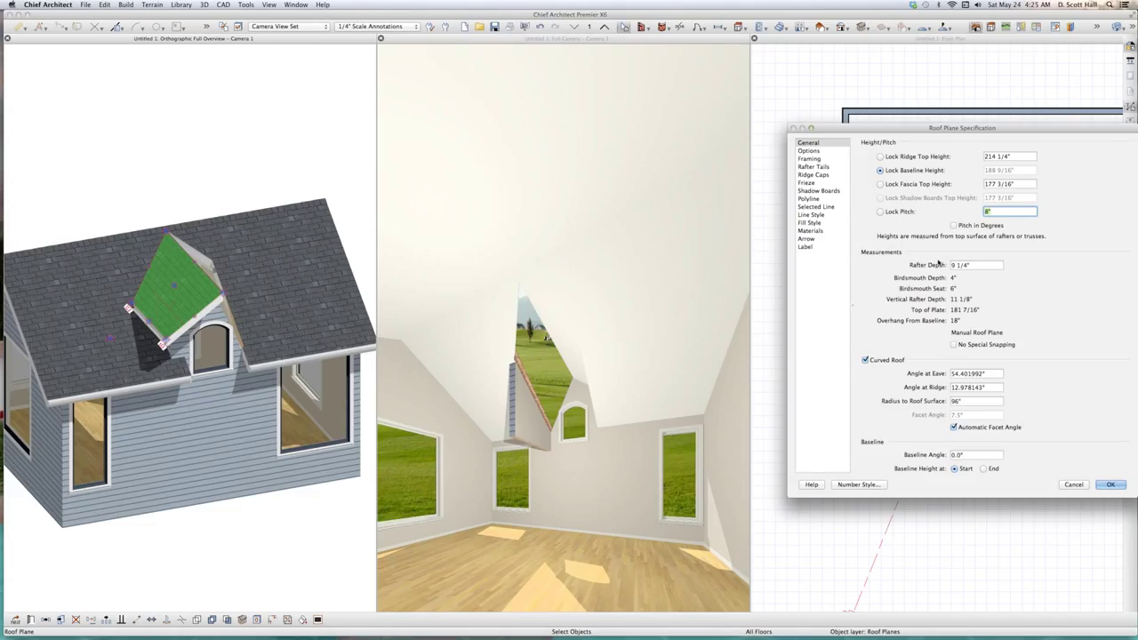
pyautogui.press('Tab')
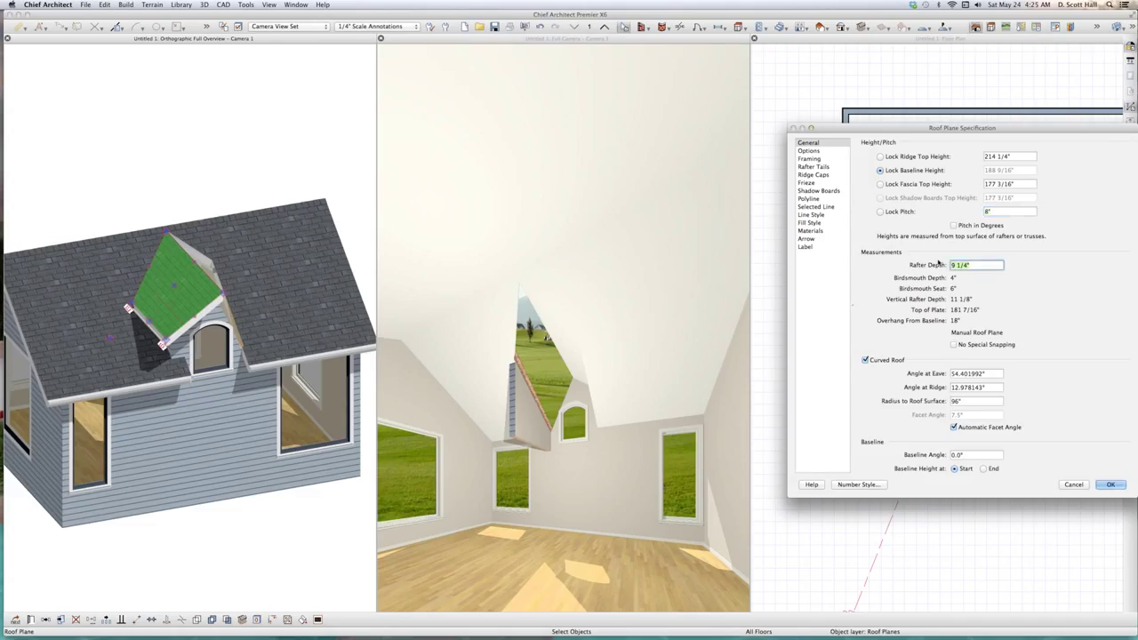
pyautogui.press('Return')
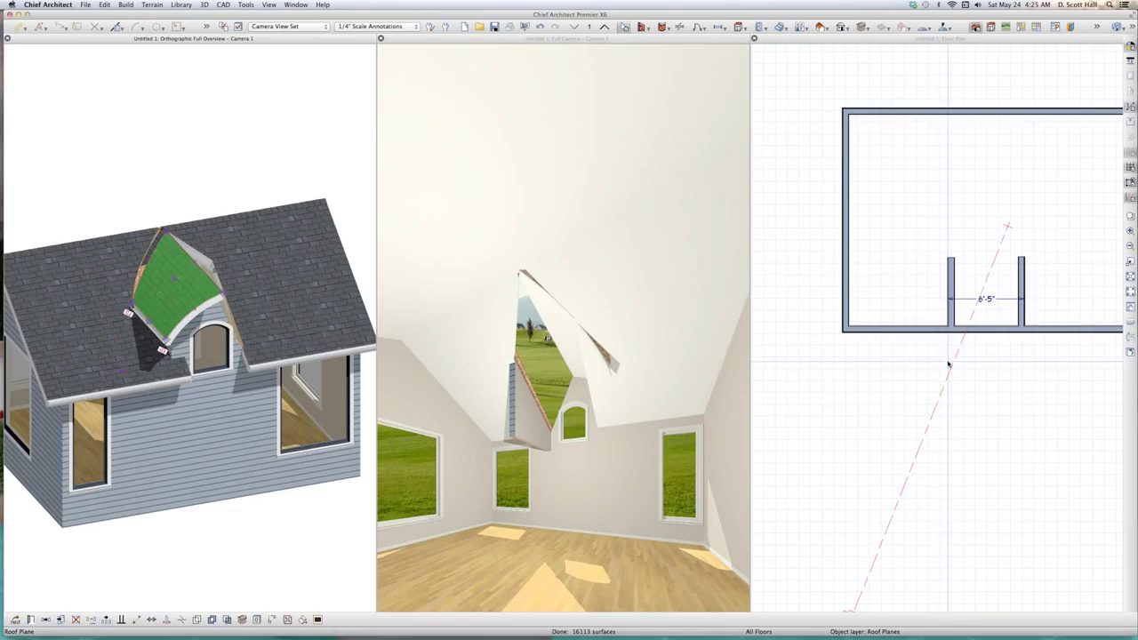
# Examine the curved dormer roof plane in the floor 1 plan and from the front in the exterior overview.
pyautogui.click(987, 364)
pyautogui.press('pageup')
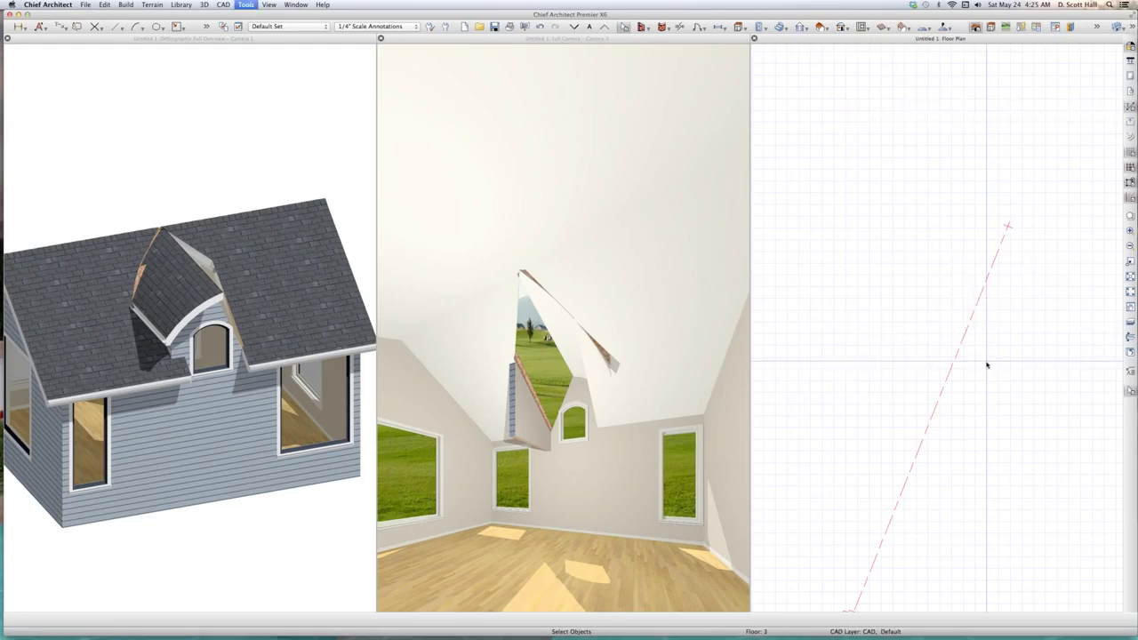
pyautogui.press('pagedown')
pyautogui.press('pagedown')
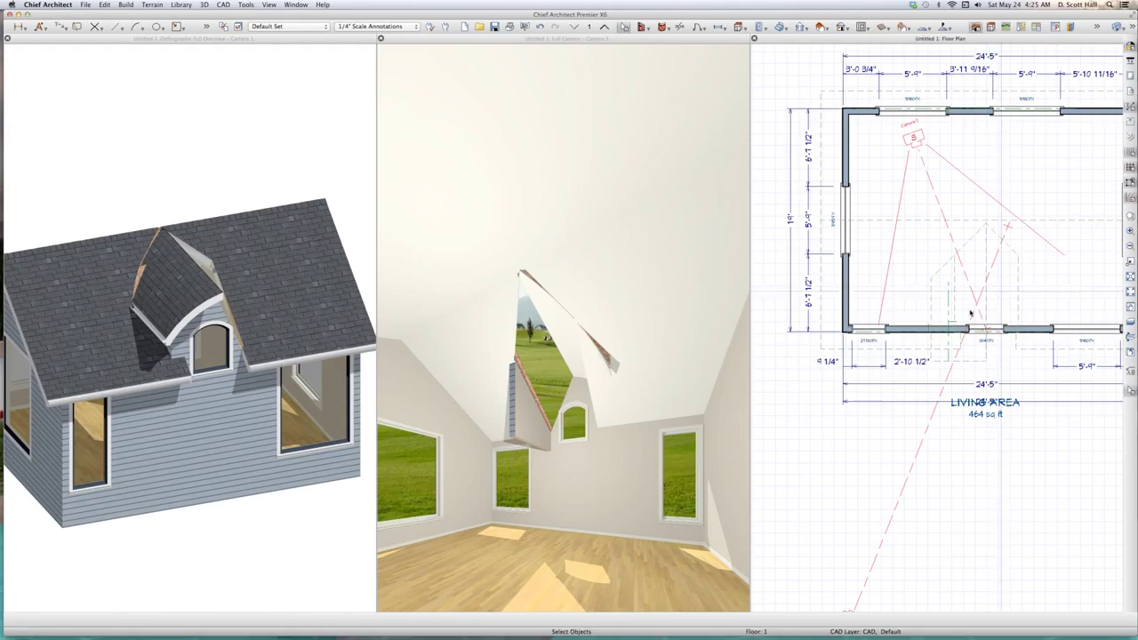
pyautogui.click(959, 301)
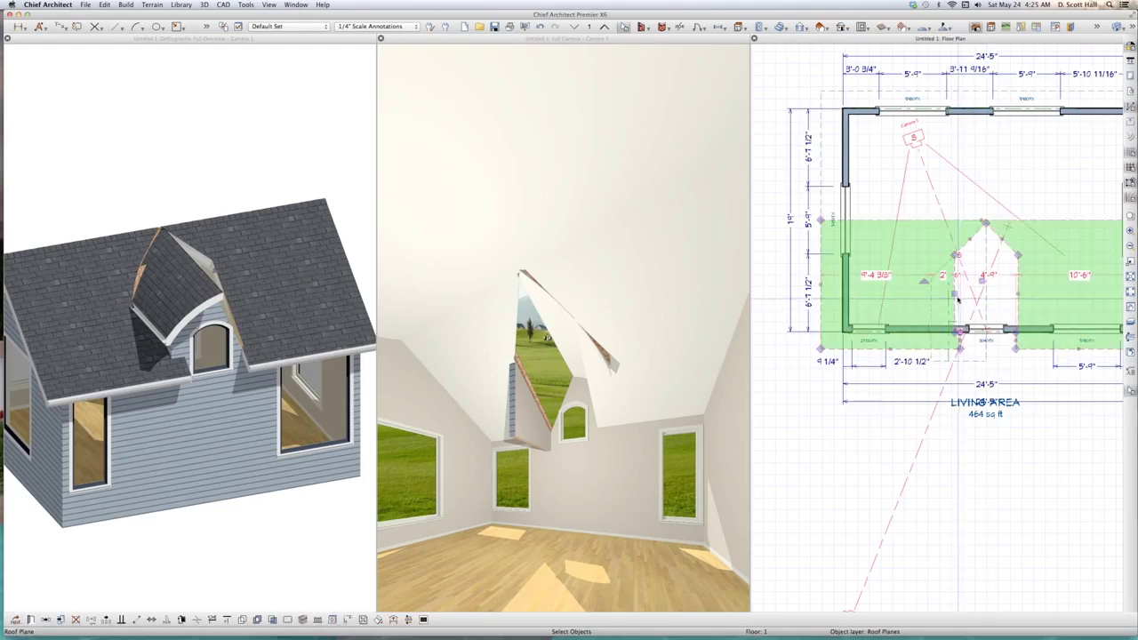
pyautogui.click(932, 304)
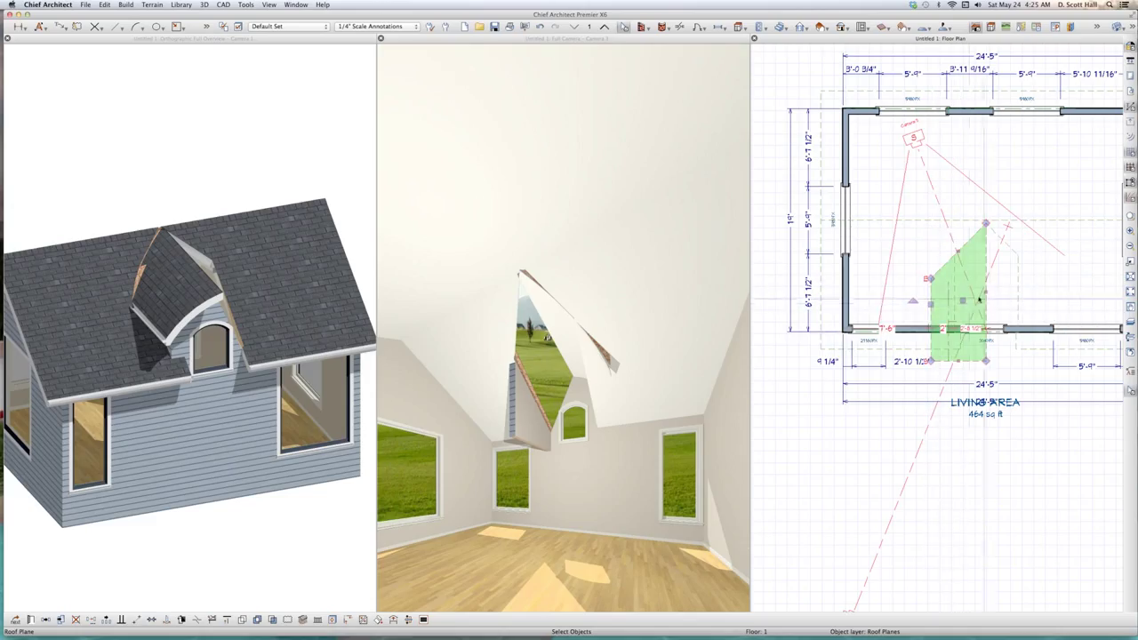
pyautogui.moveTo(984, 295)
pyautogui.mouseDown()
pyautogui.moveTo(997, 299)
pyautogui.moveTo(985, 302)
pyautogui.mouseUp()
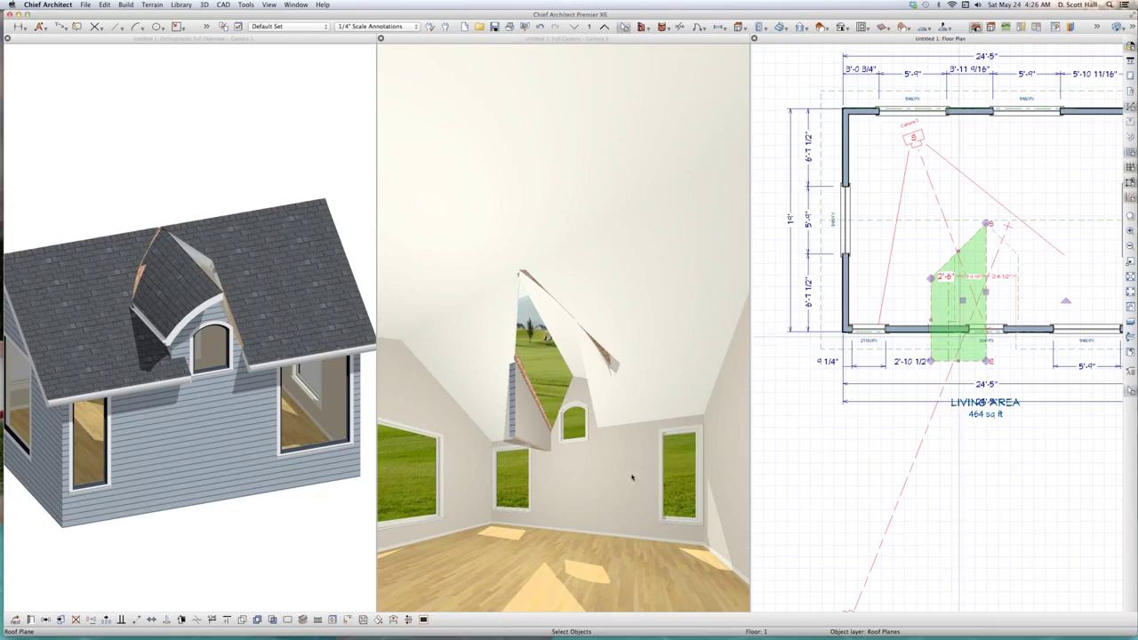
pyautogui.click(187, 337)
pyautogui.click(187, 338)
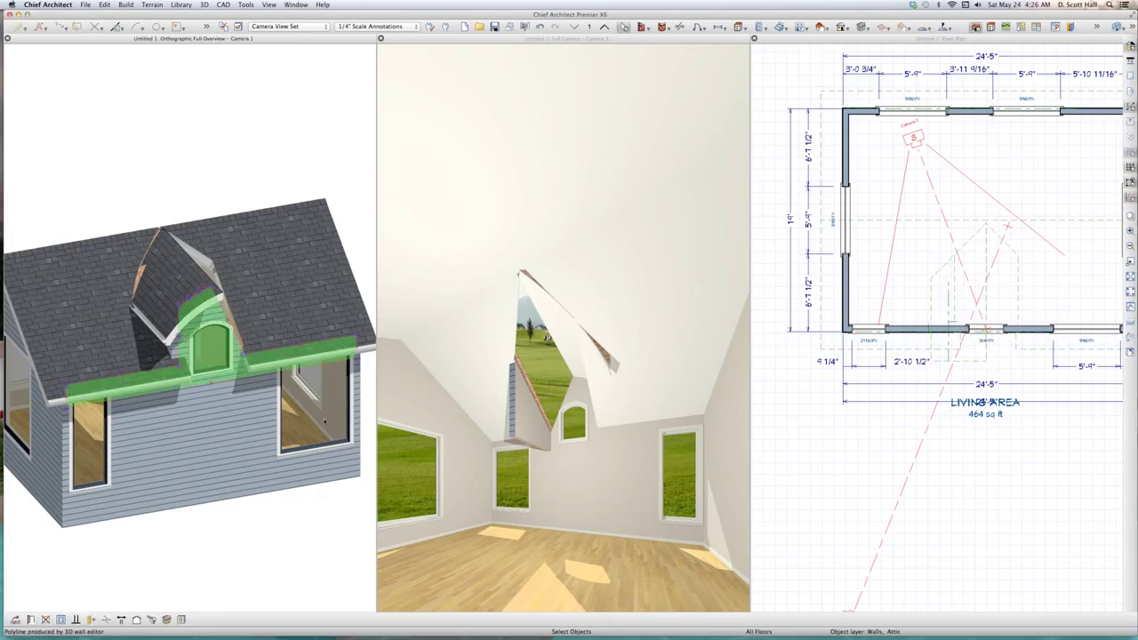
pyautogui.moveTo(229, 402); pyautogui.dragTo(215, 379, button='middle')
pyautogui.moveTo(215, 377); pyautogui.dragTo(154, 280)
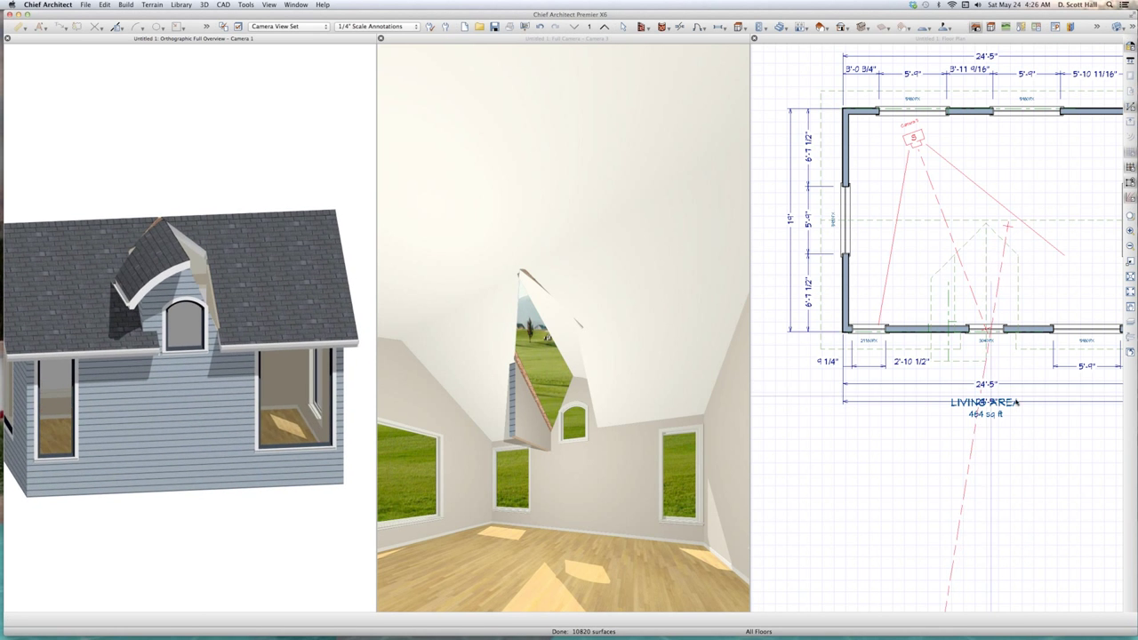
# Try a mirrored copy of the curved roof plane on the other side of the dormer's centre line, and remove it.
pyautogui.click(961, 363)
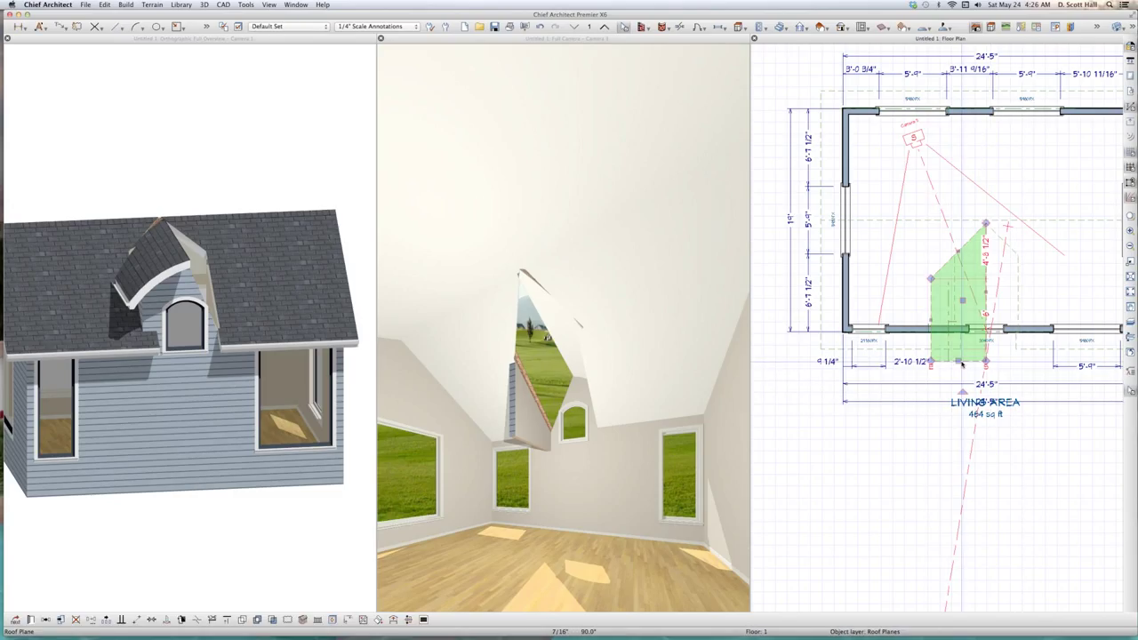
pyautogui.moveTo(961, 363); pyautogui.dragTo(983, 338)
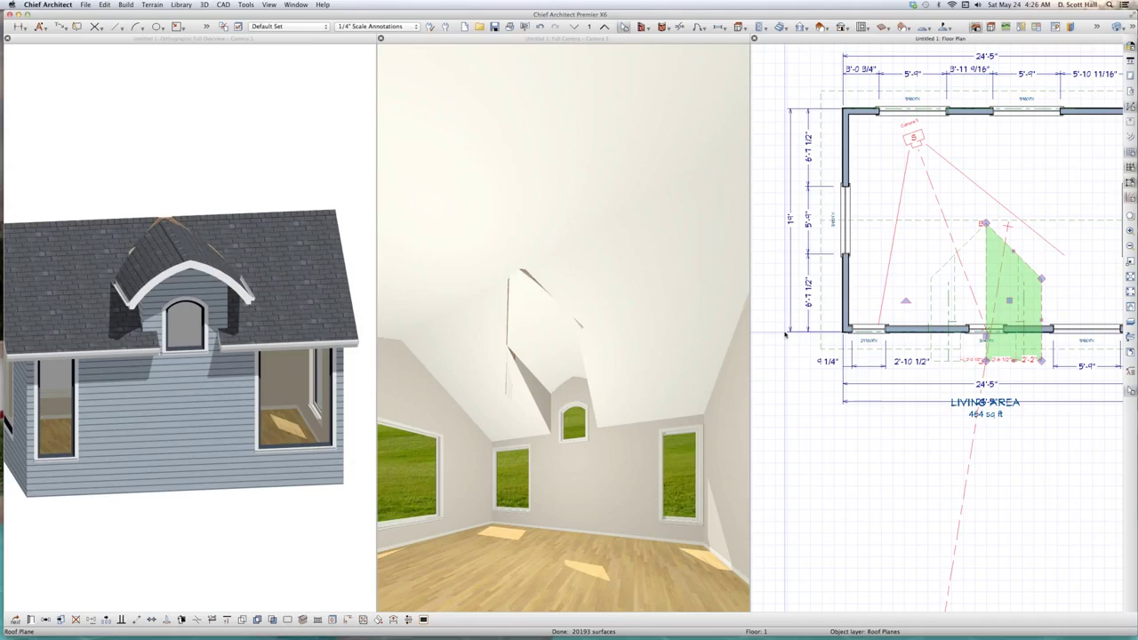
pyautogui.press('Delete')
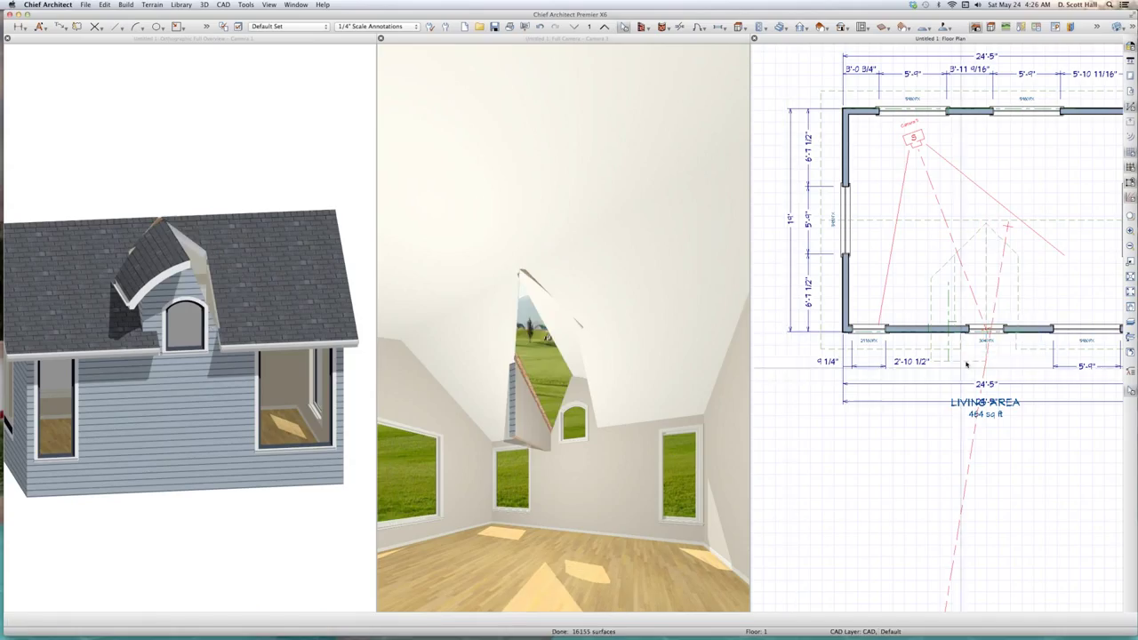
pyautogui.press('super+z')
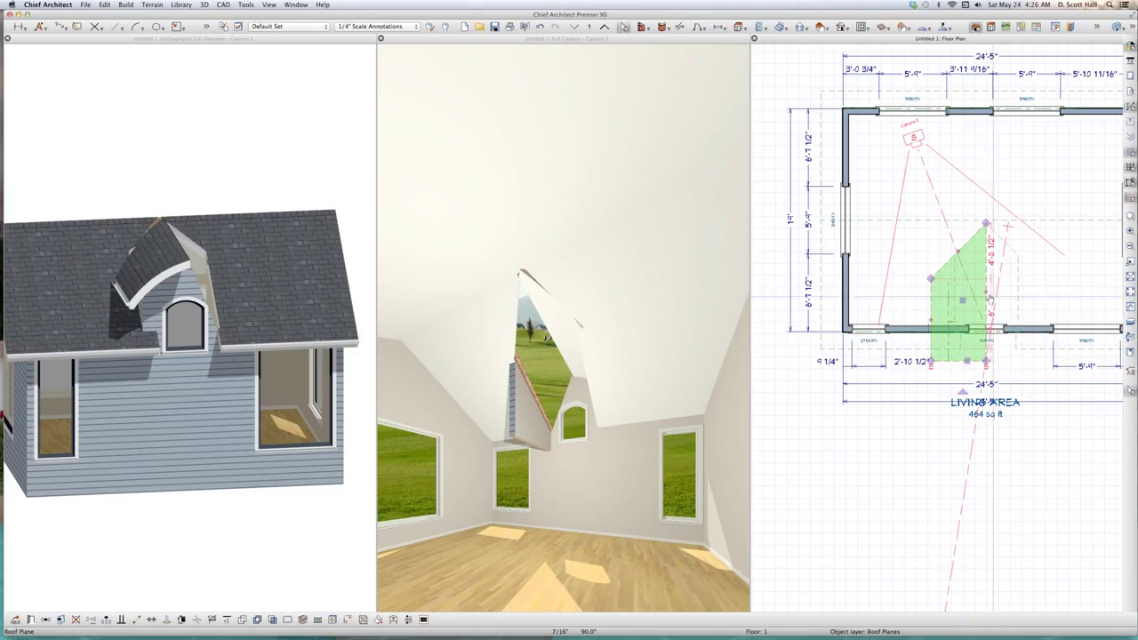
# Extend the curved roof plane about 4'-11 1/2" across the dormer's centre line, and break its rear edge at the peak to angle the right part forward.
pyautogui.moveTo(987, 292); pyautogui.dragTo(1045, 292)
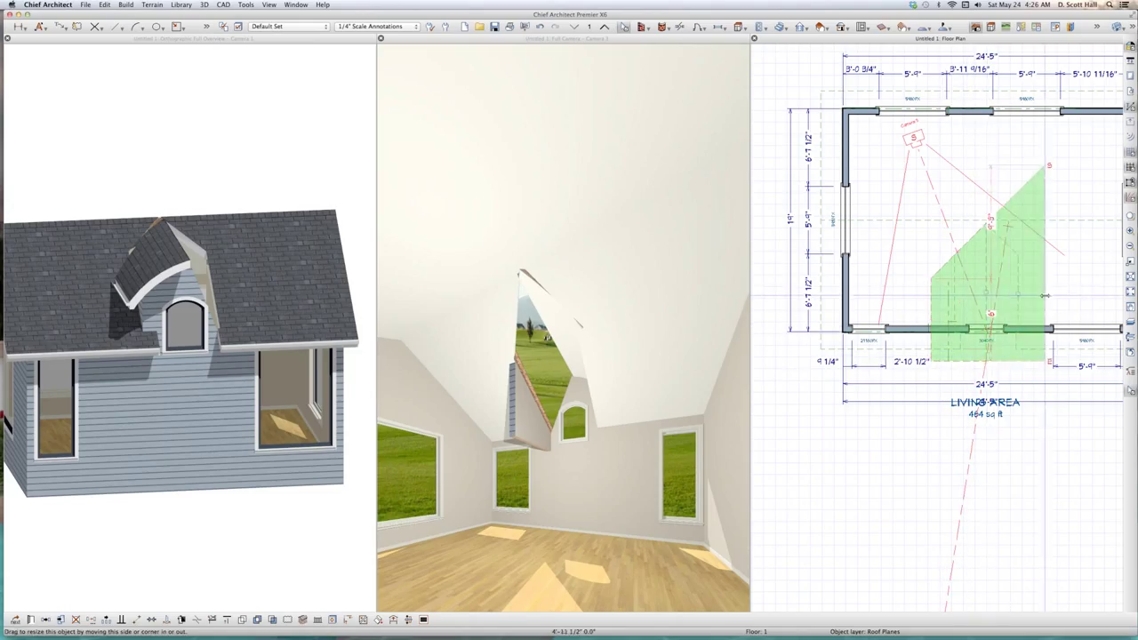
pyautogui.moveTo(990, 226); pyautogui.dragTo(986, 223)
pyautogui.click(985, 221)
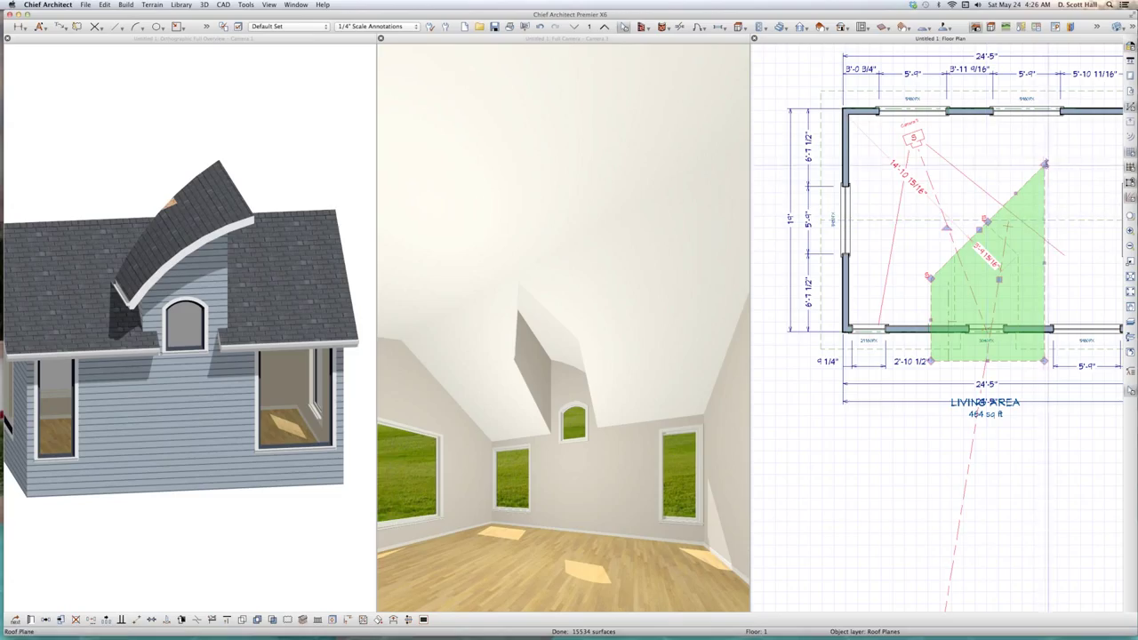
pyautogui.moveTo(1048, 194); pyautogui.dragTo(1051, 258)
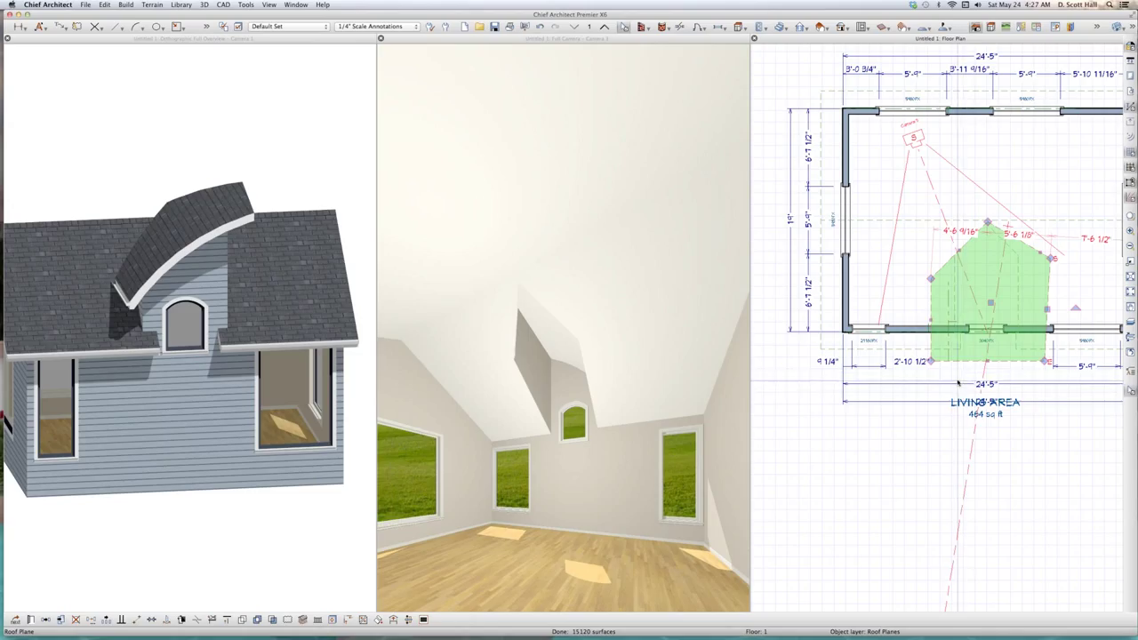
# Set the pitch of the dormer's curved roof plane to 0" with the baseline height locked, and view the dormer from the front.
pyautogui.doubleClick(969, 373)
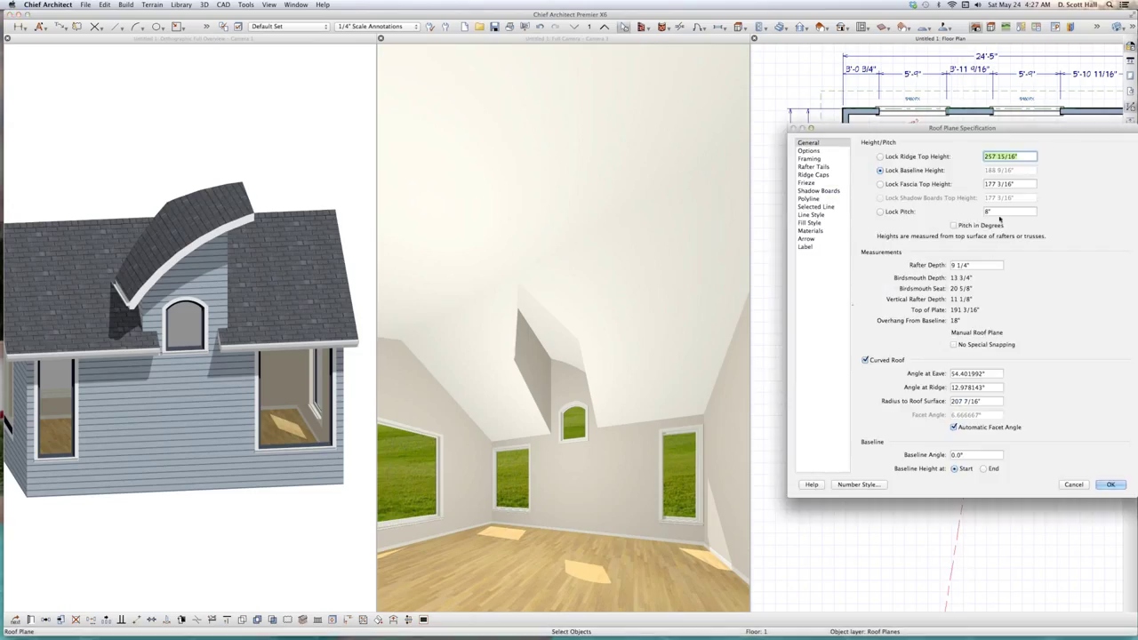
pyautogui.click(999, 213)
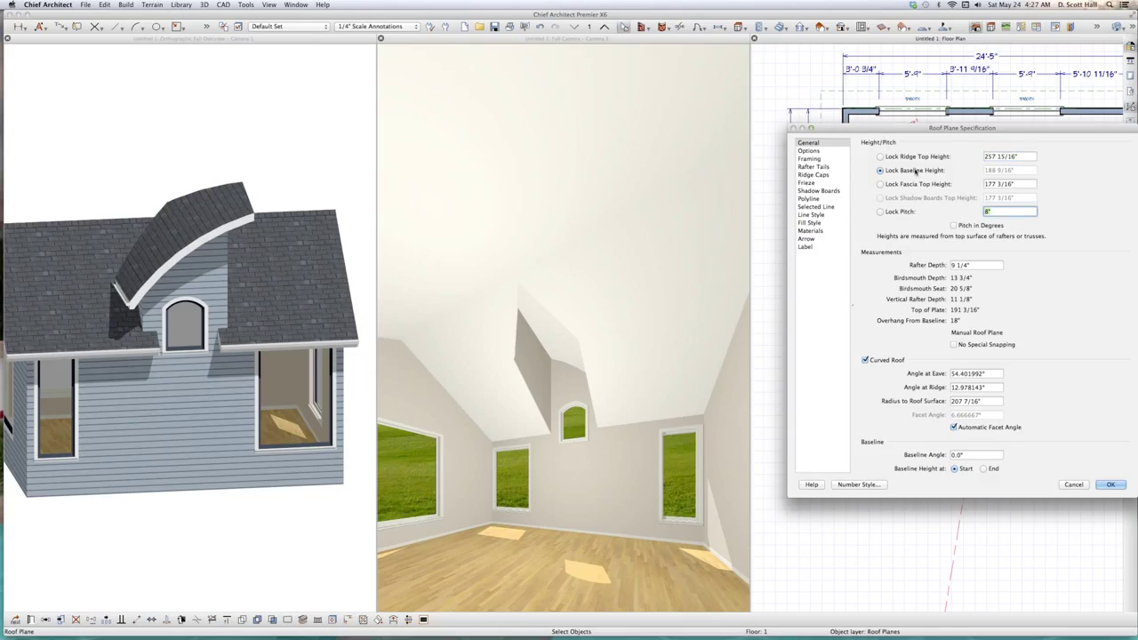
pyautogui.write('0')
pyautogui.press('Tab')
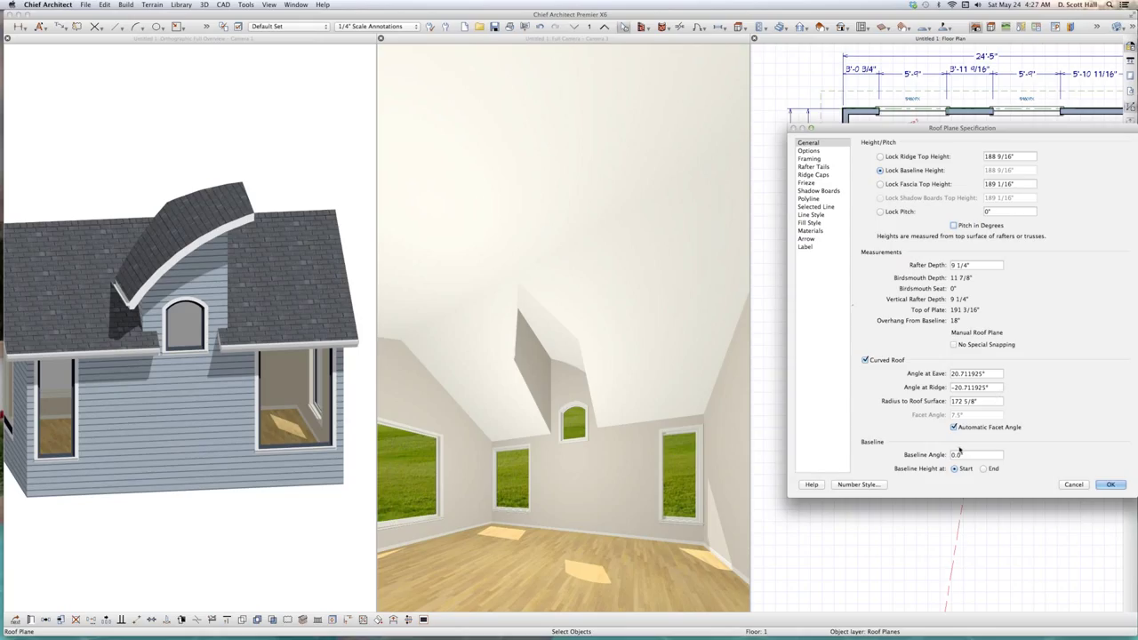
pyautogui.click(1105, 487)
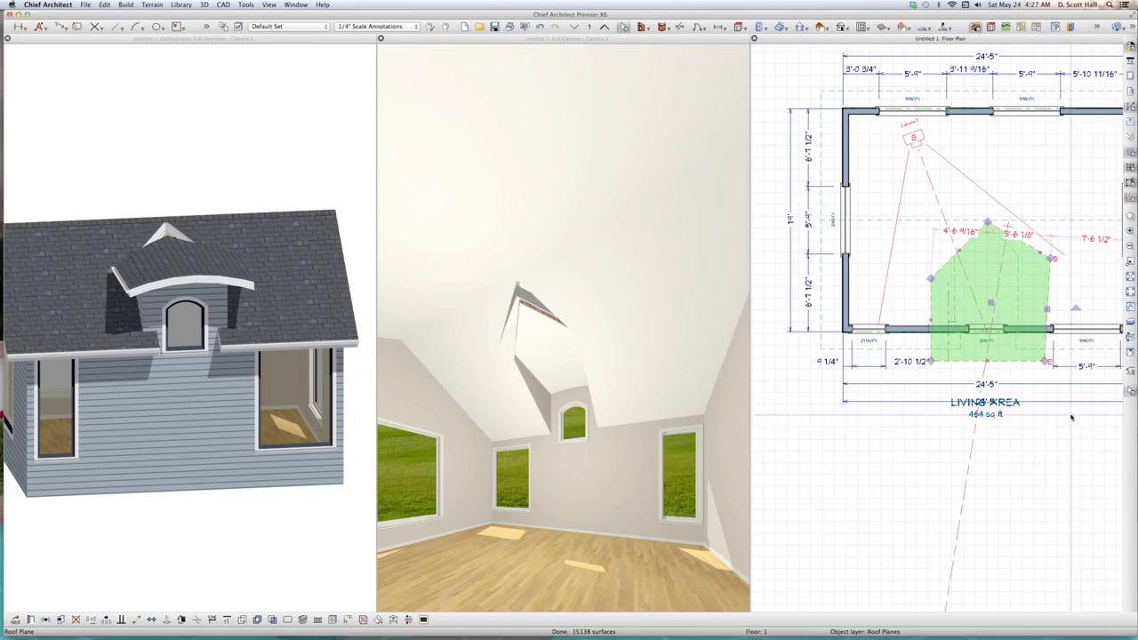
pyautogui.click(177, 322)
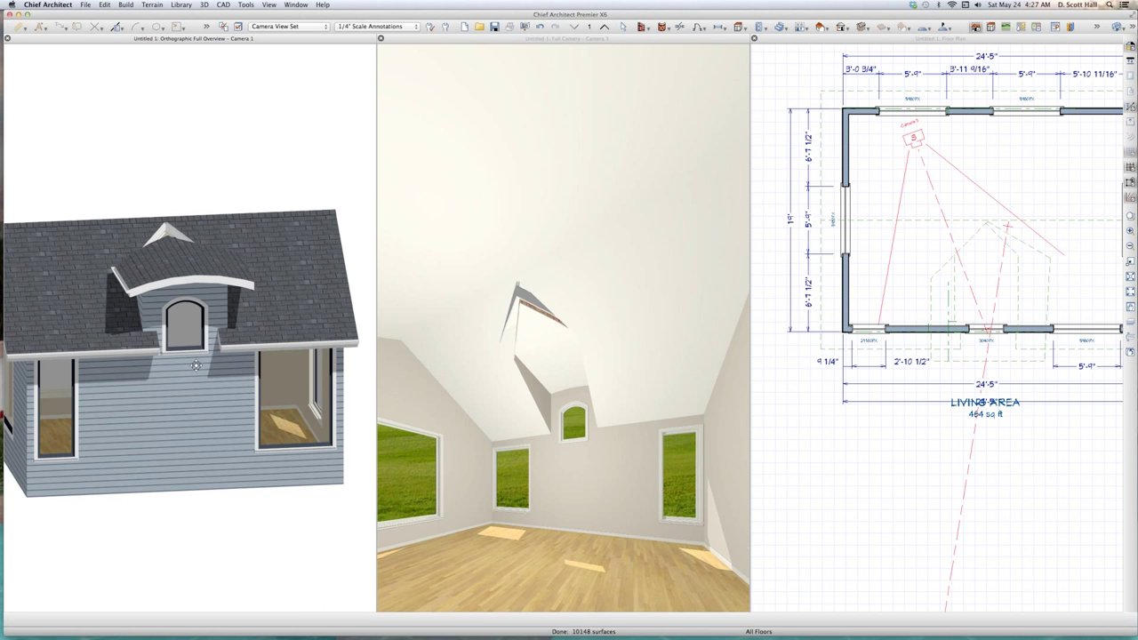
pyautogui.moveTo(193, 375); pyautogui.dragTo(202, 354)
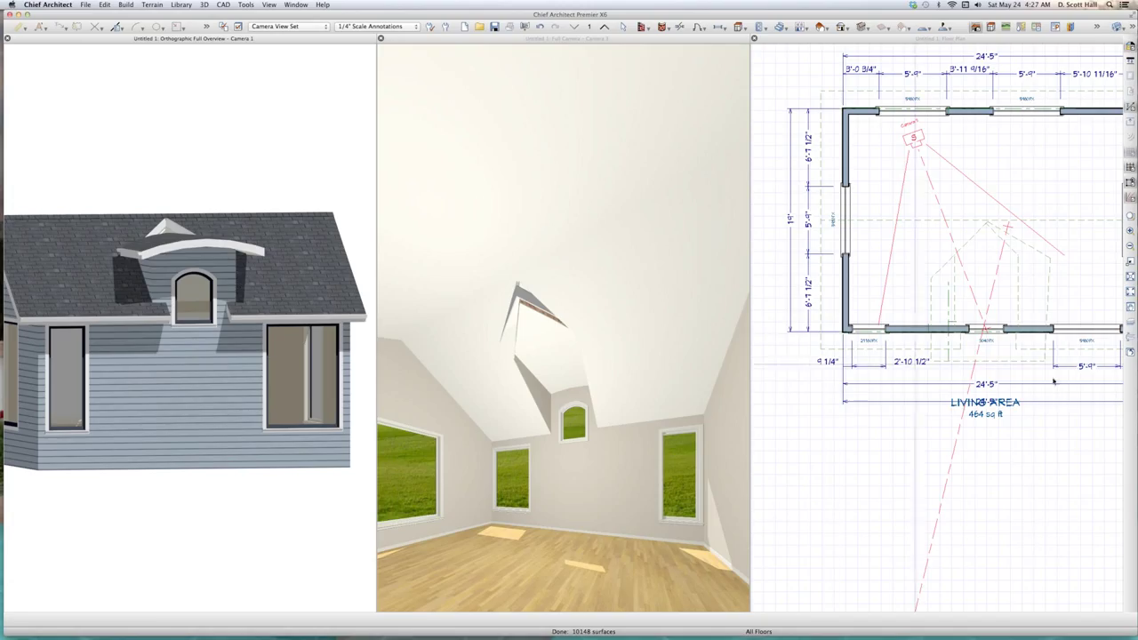
# Move the curved roof plane from floor 1 to floor 2, keeping its position in plan.
pyautogui.click(1012, 366)
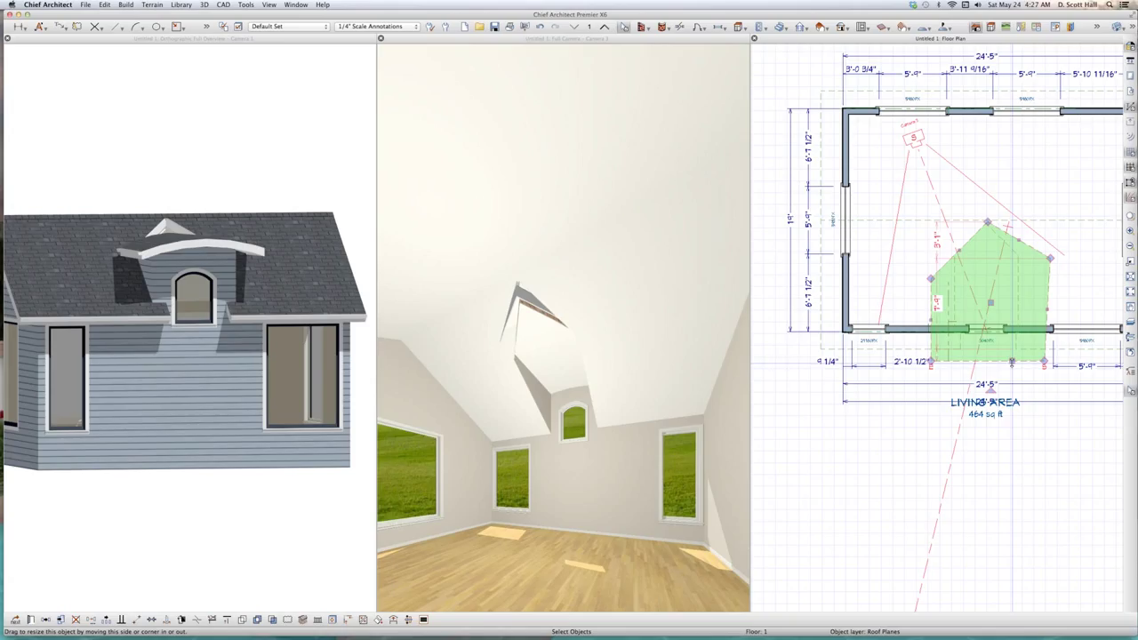
pyautogui.press('pageup')
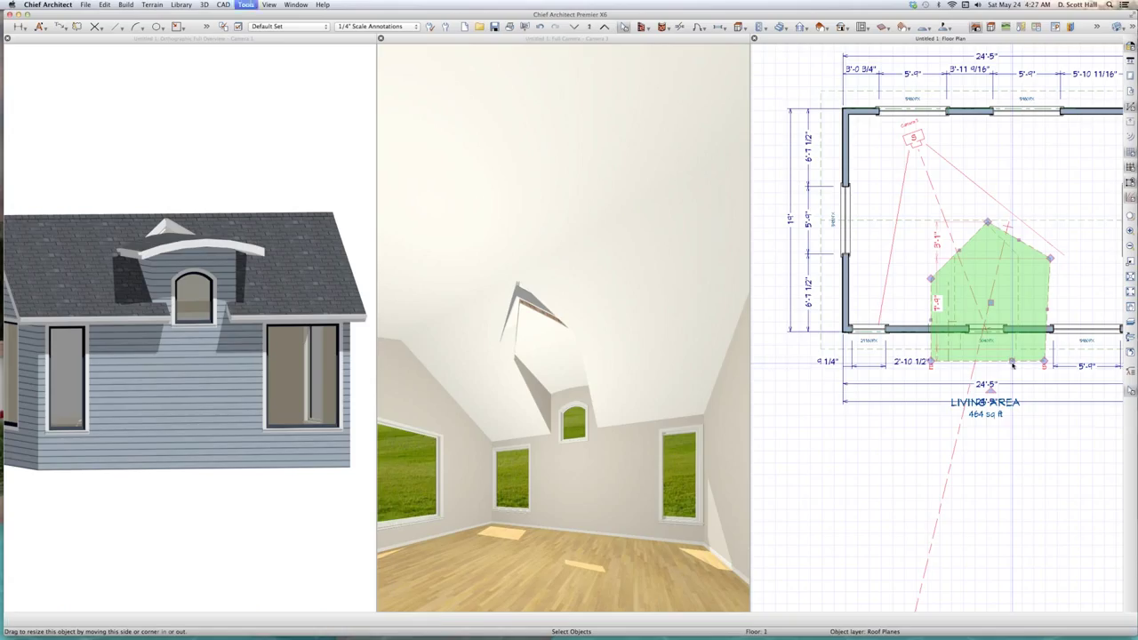
pyautogui.press('pagedown')
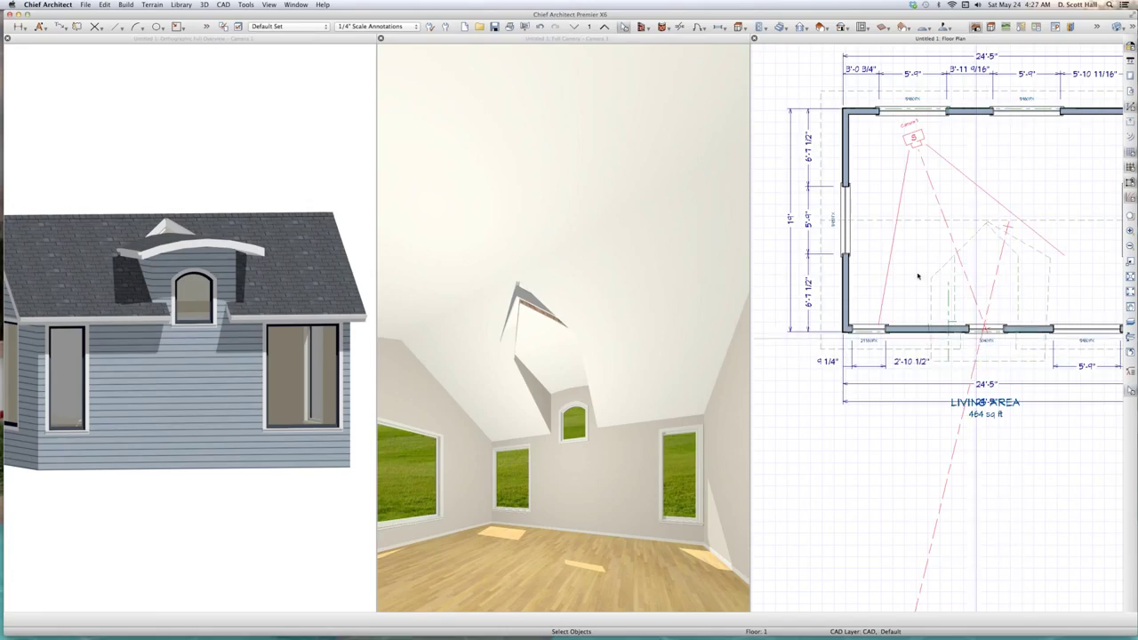
pyautogui.click(928, 290)
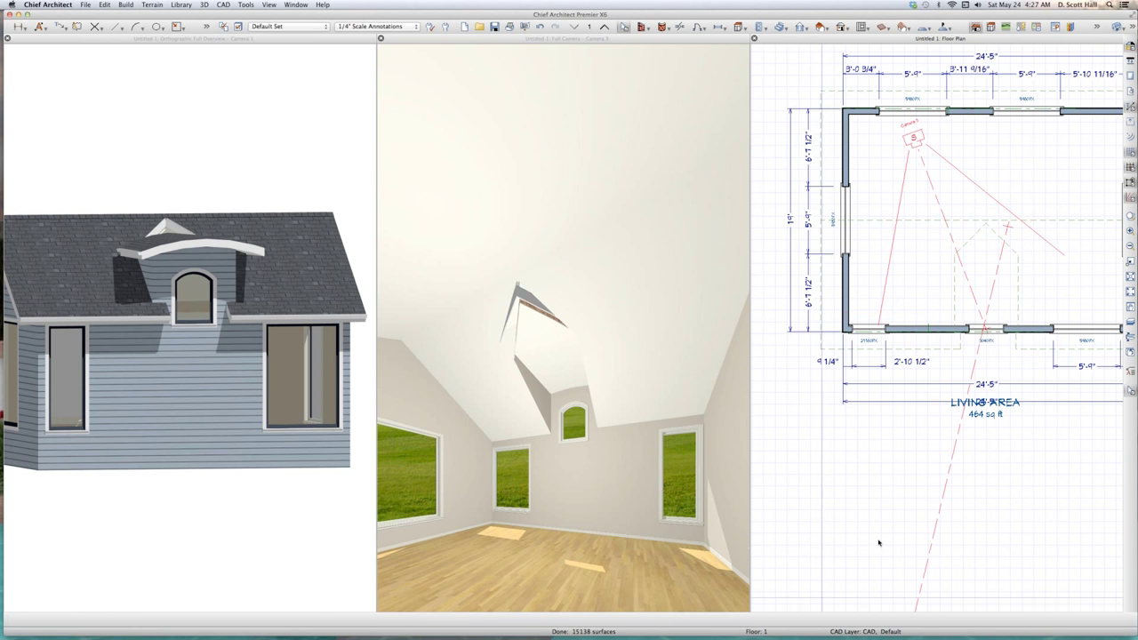
pyautogui.press('pageup')
pyautogui.scroll(3, 1071, 307)
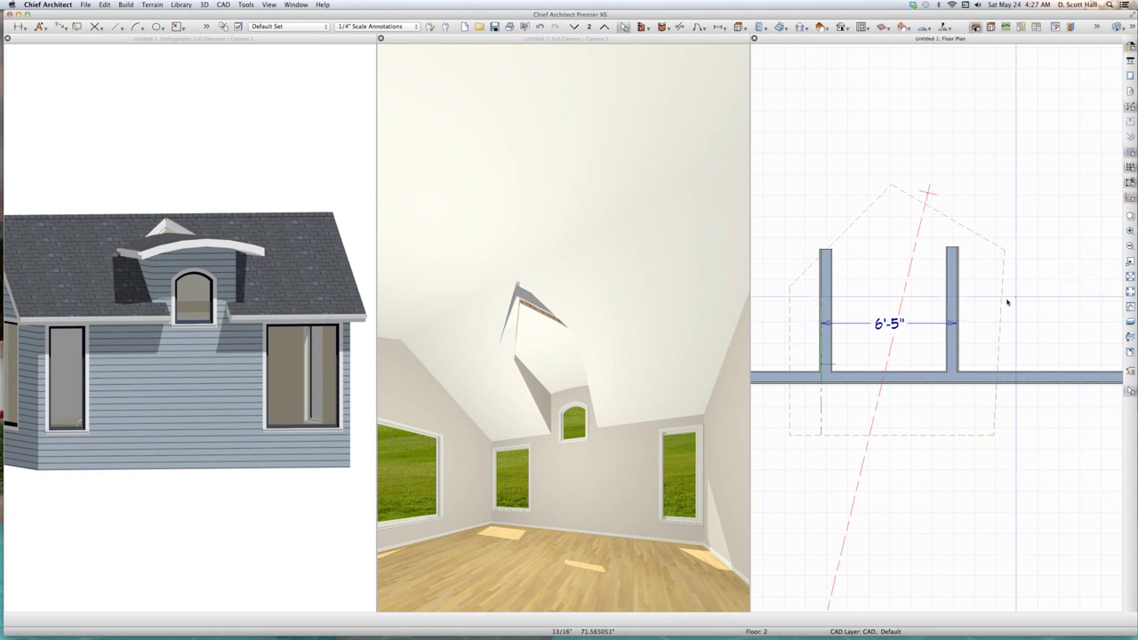
# Shift the right rear corner of the curved roof plane inward so its right edge runs straight, perpendicular to the front wall.
pyautogui.click(1005, 255)
pyautogui.moveTo(1005, 255); pyautogui.dragTo(996, 244)
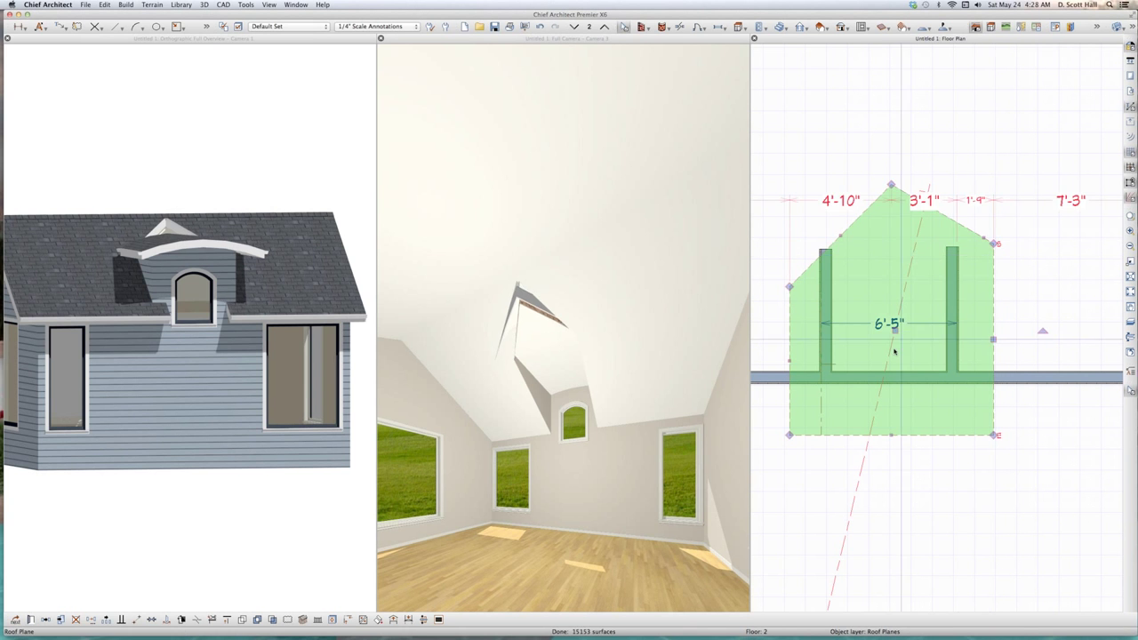
pyautogui.click(797, 344)
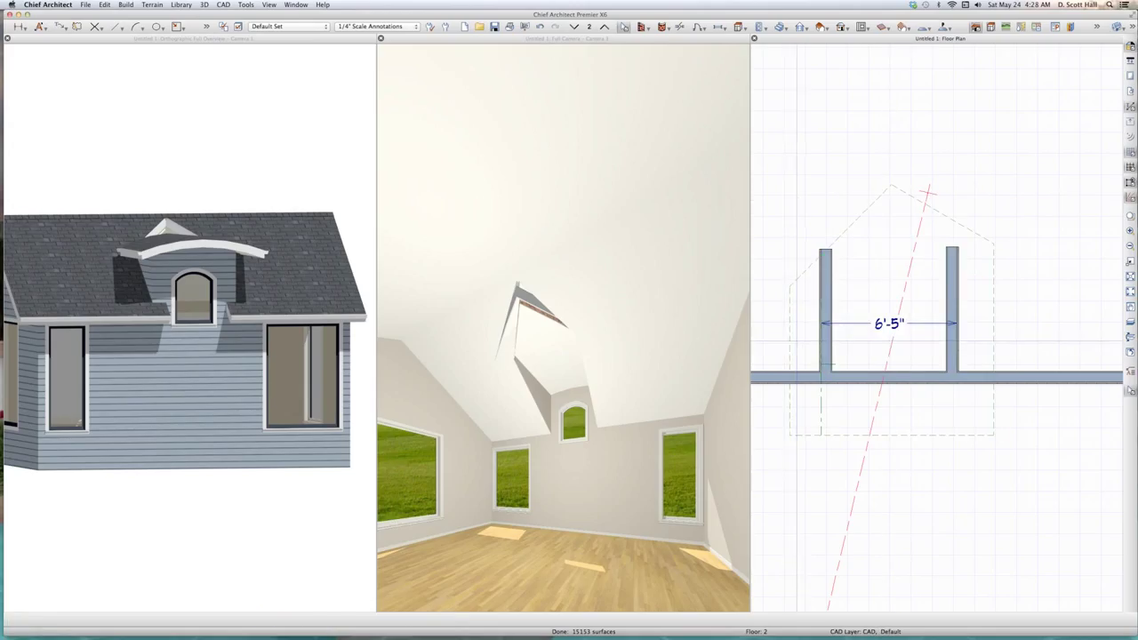
# Dimension the curved roof plane's overhangs beyond both dormer side walls, and set the right overhang to 1'-6".
pyautogui.moveTo(963, 345); pyautogui.dragTo(980, 345)
pyautogui.moveTo(838, 345); pyautogui.dragTo(842, 344)
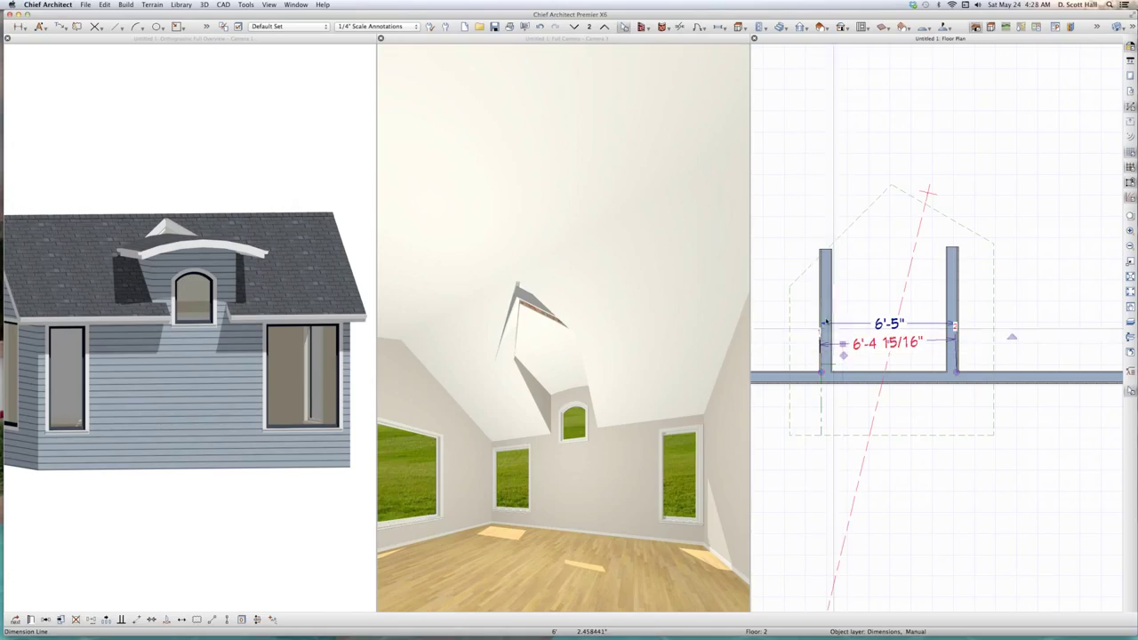
pyautogui.moveTo(826, 321); pyautogui.dragTo(996, 295)
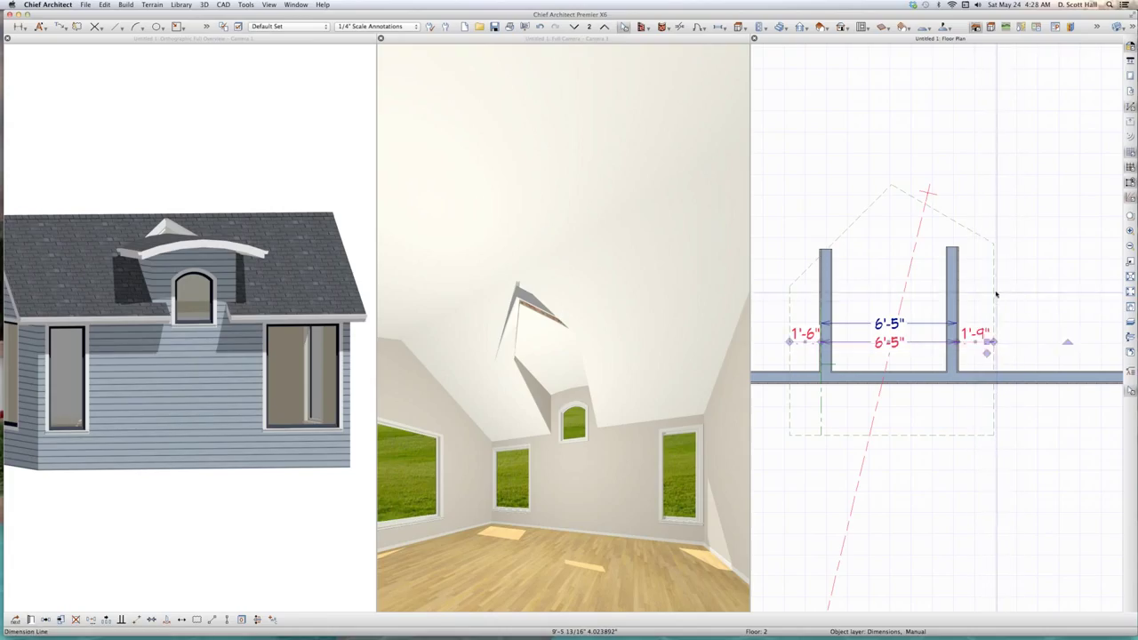
pyautogui.click(988, 322)
pyautogui.click(981, 332)
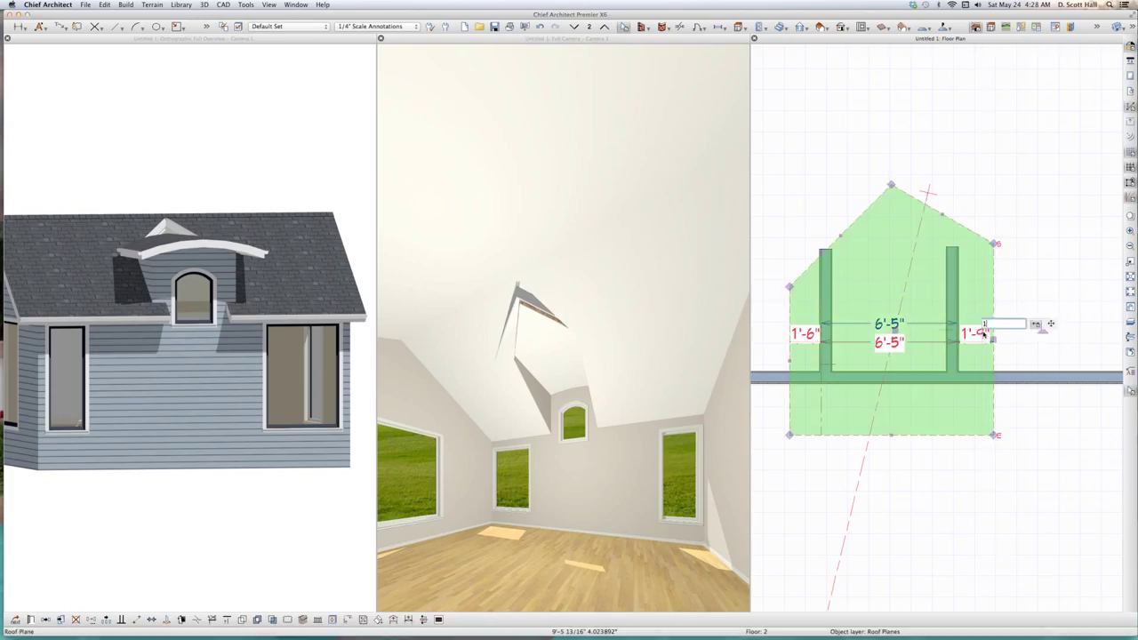
pyautogui.press('Return')
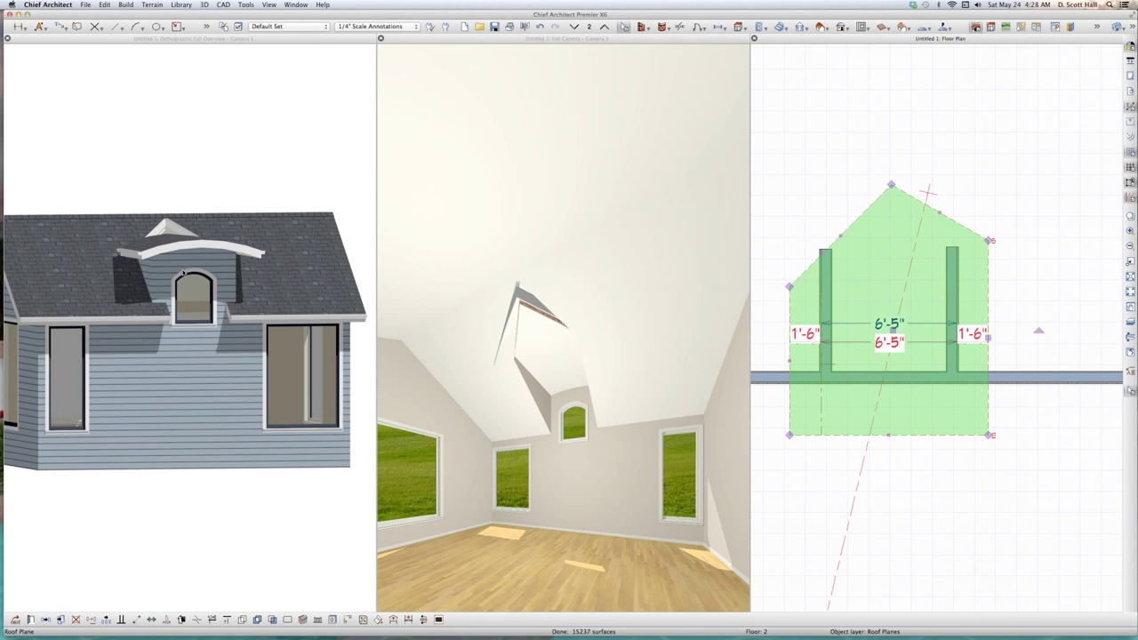
# Set the curved roof plane's radius to roof surface to 100" and check the dormer's arch from outside.
pyautogui.click(179, 258)
pyautogui.scroll(3, 179, 258)
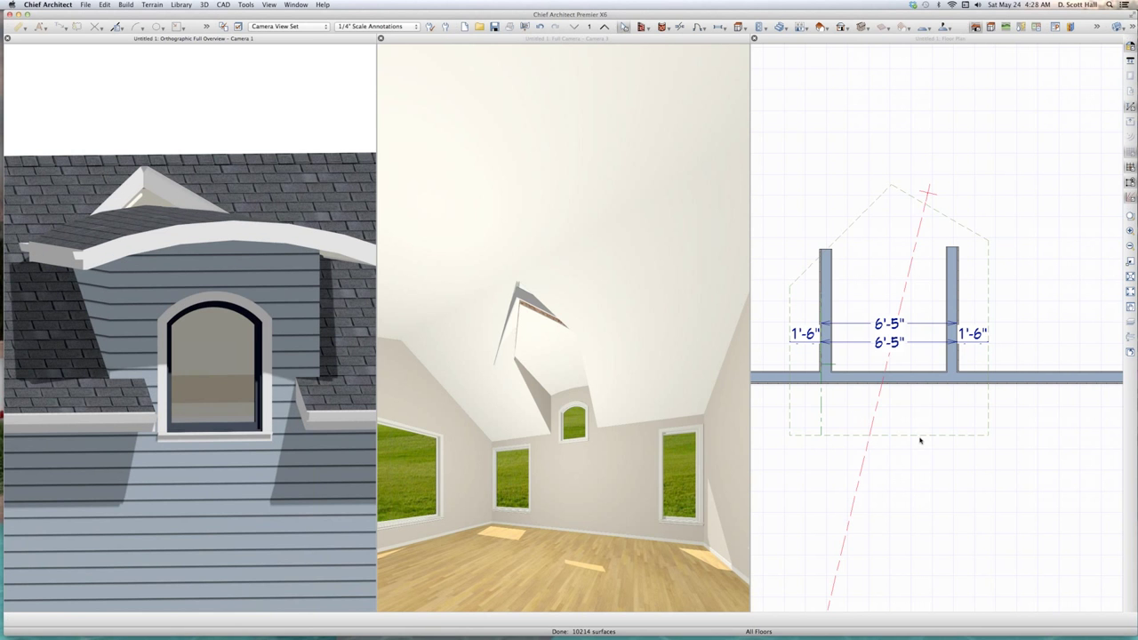
pyautogui.click(939, 434)
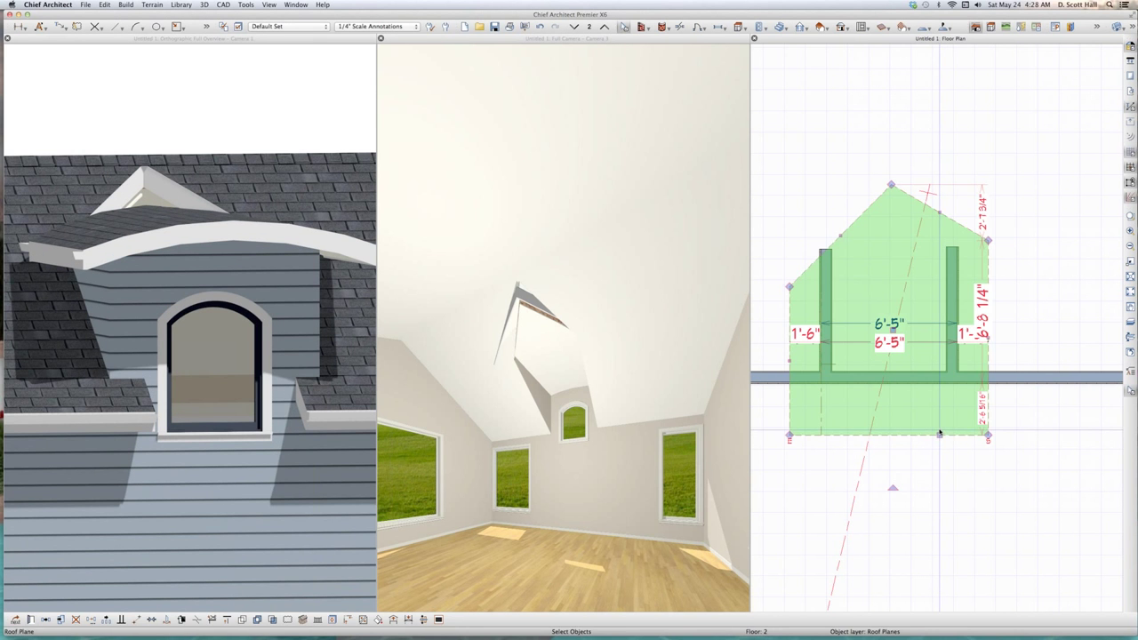
pyautogui.doubleClick(859, 380)
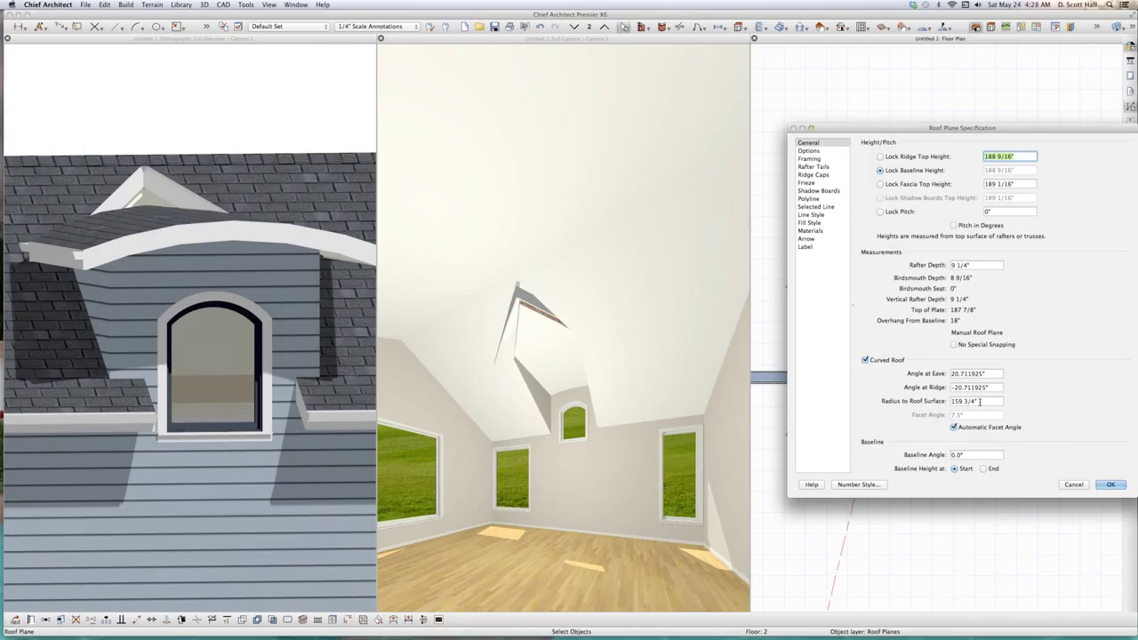
pyautogui.moveTo(980, 401); pyautogui.dragTo(891, 376)
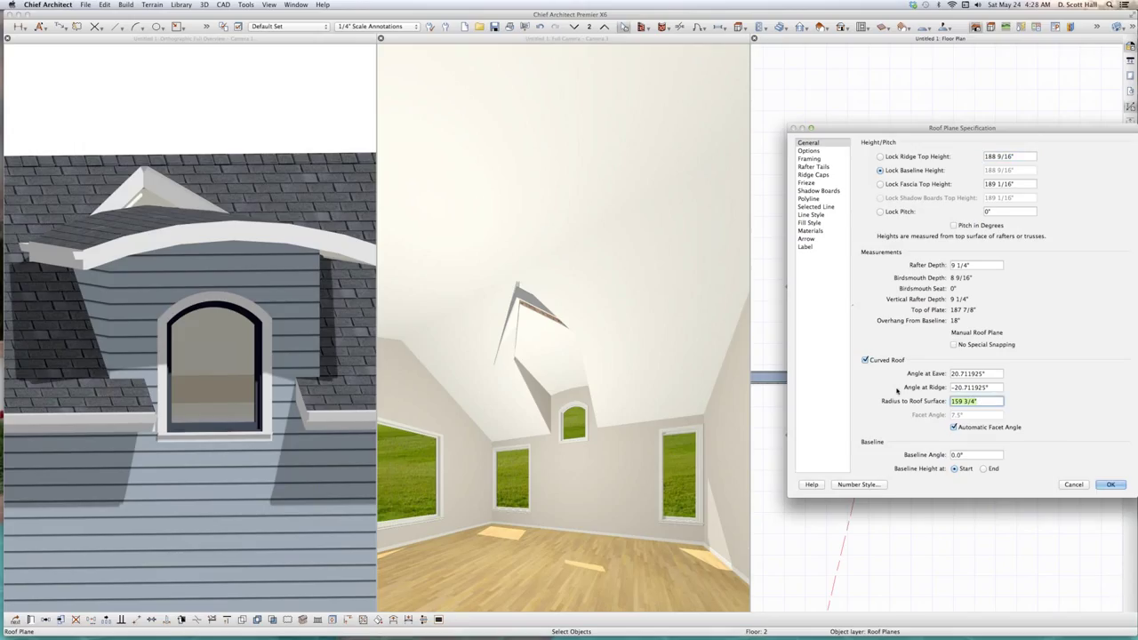
pyautogui.write('100')
pyautogui.click(956, 373)
pyautogui.press('Tab')
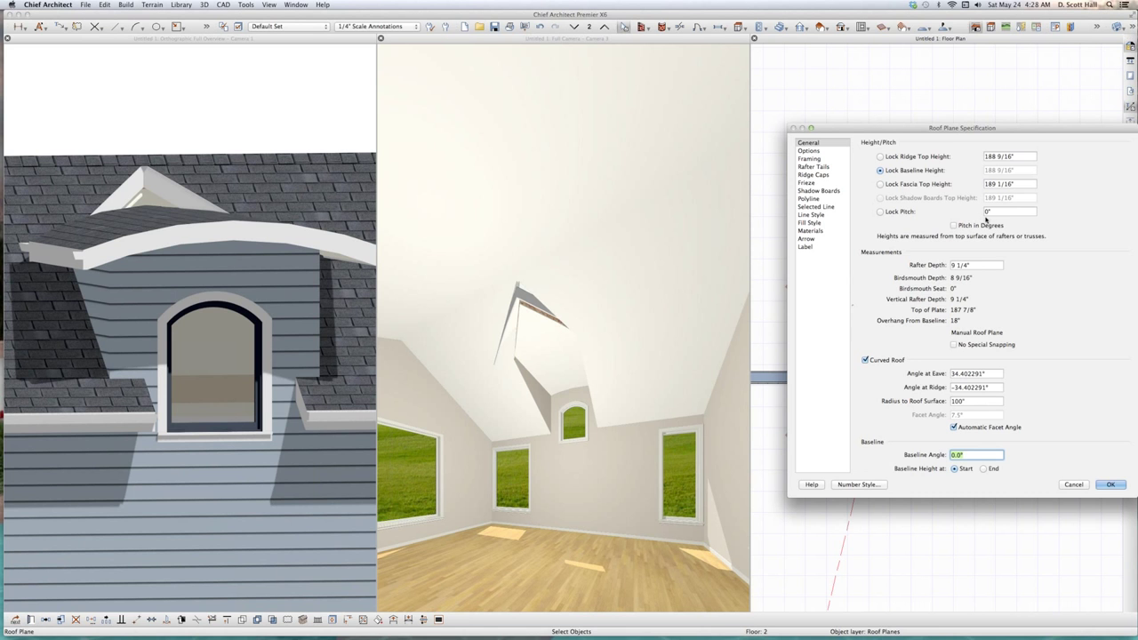
pyautogui.press('Return')
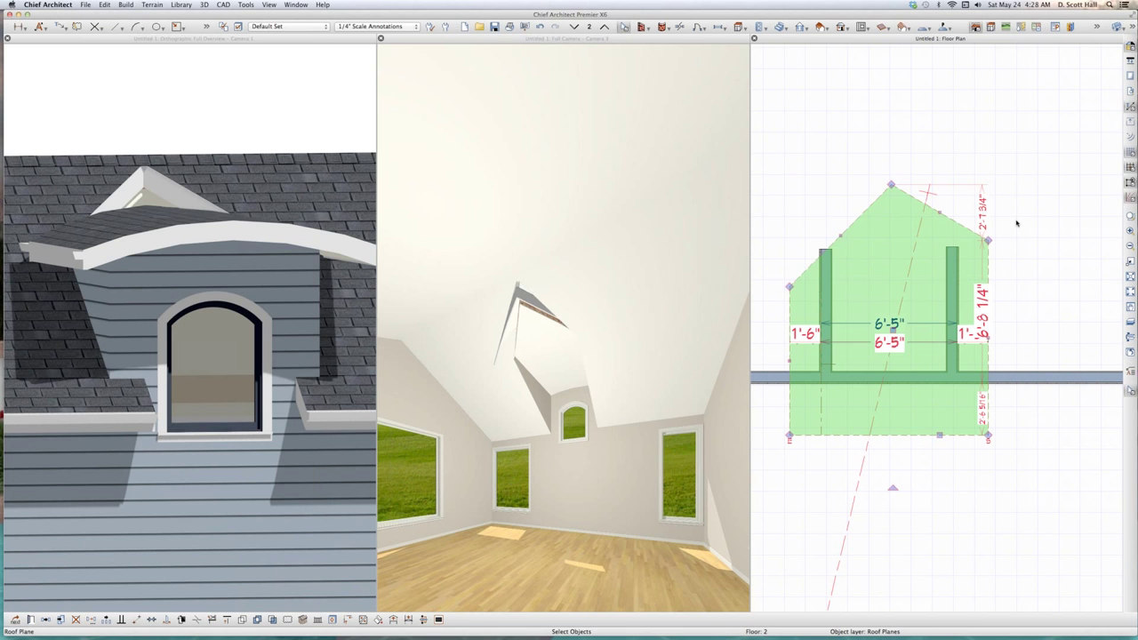
pyautogui.click(188, 250)
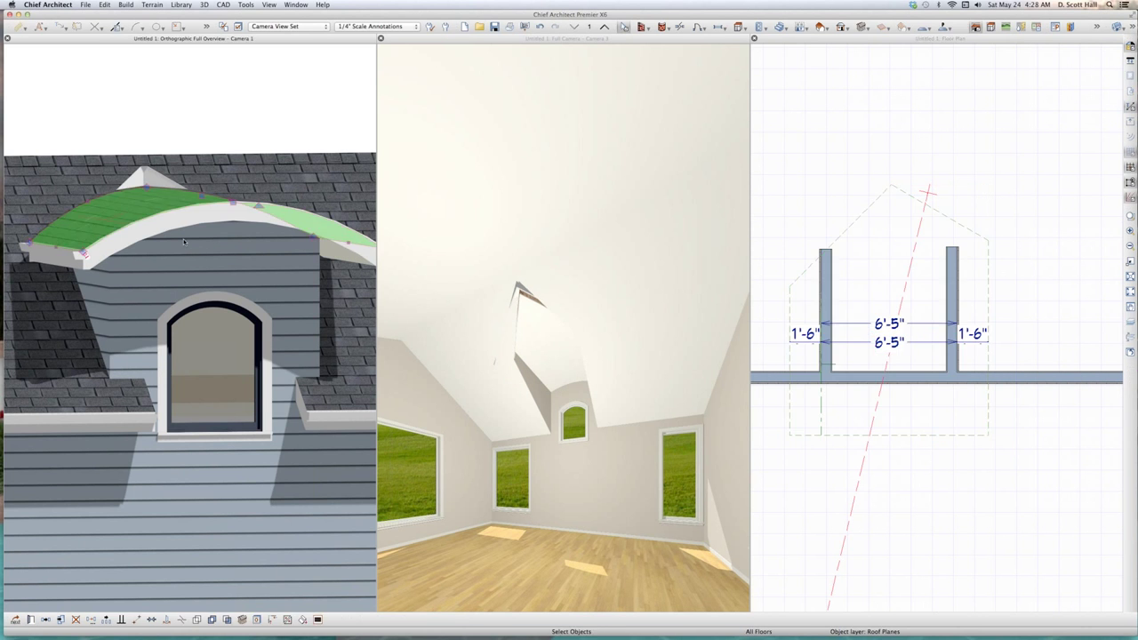
pyautogui.scroll(-2, 187, 250)
pyautogui.press('Escape')
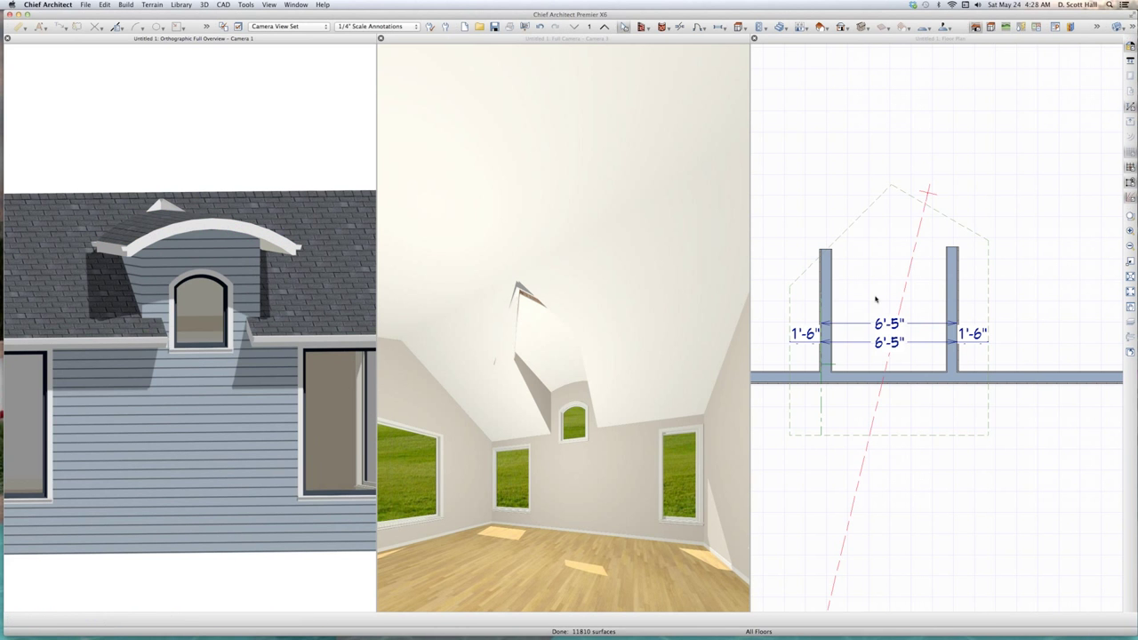
# Move the curved roof plane from floor 2 back to floor 1, keeping its position in plan.
pyautogui.click(929, 358)
pyautogui.scroll(-5, 932, 364)
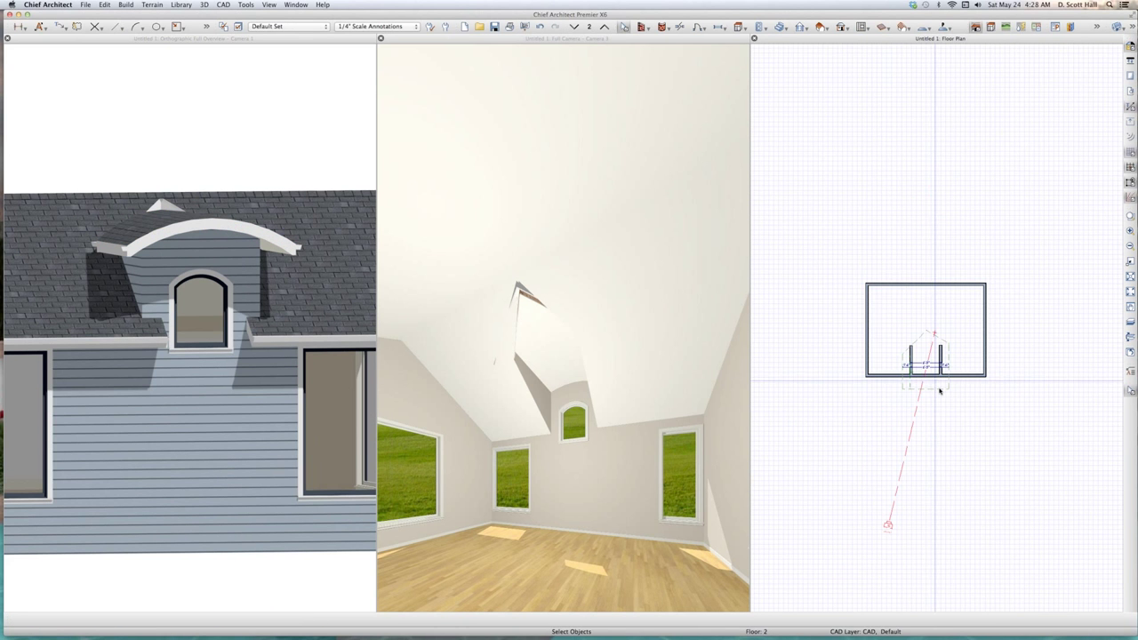
pyautogui.click(939, 391)
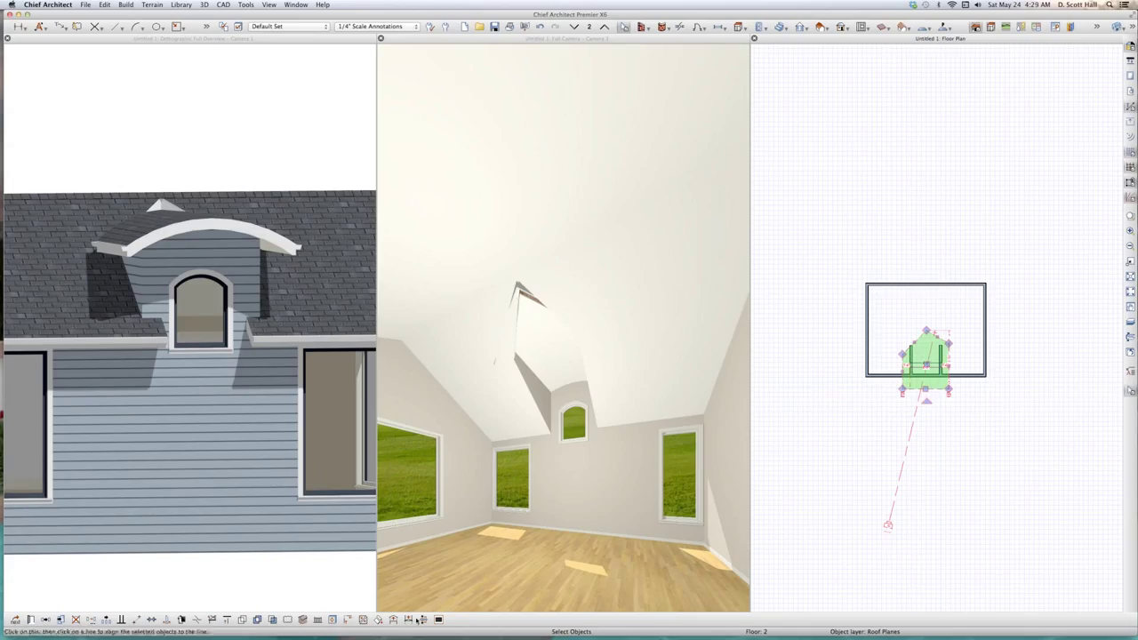
pyautogui.click(916, 368)
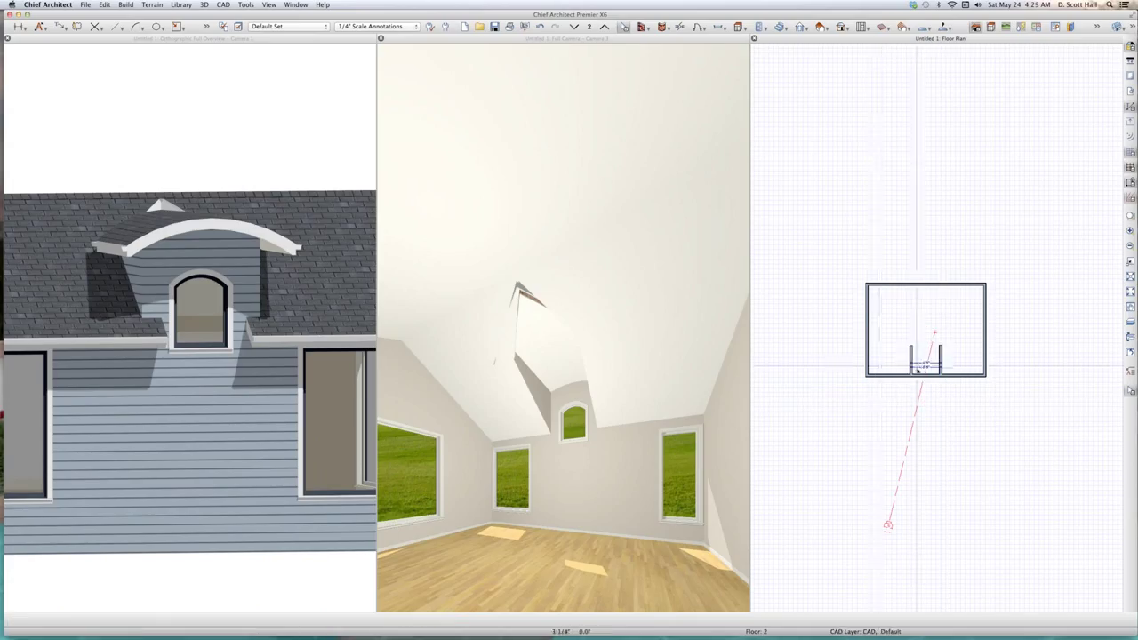
pyautogui.press('pagedown')
pyautogui.scroll(4, 944, 338)
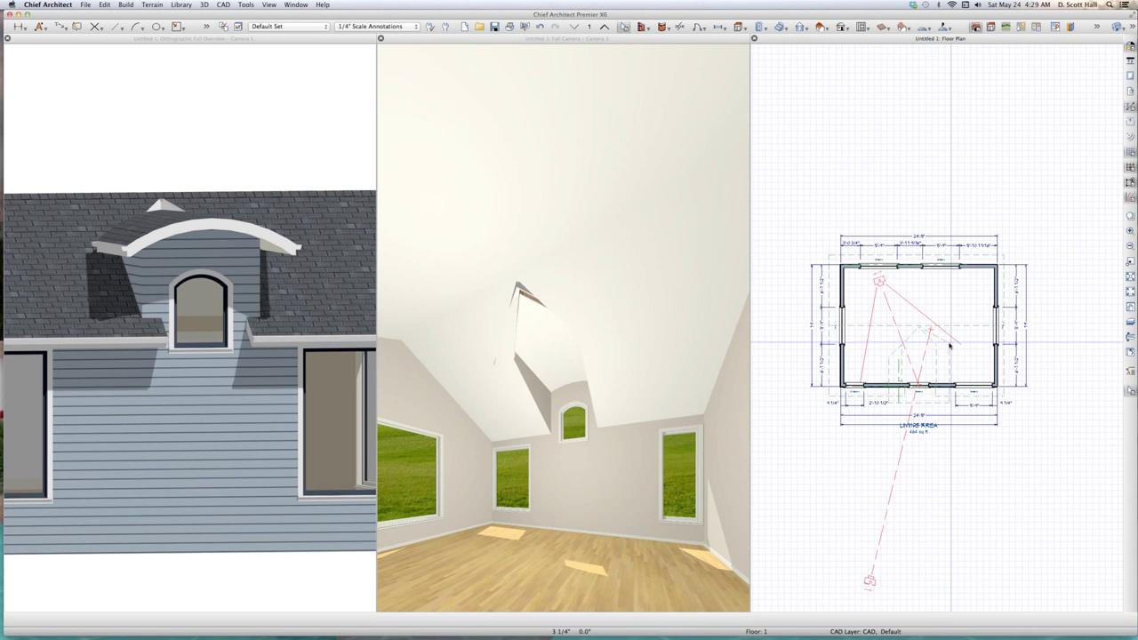
# Join the angled right rear edge of the curved roof plane to the front main roof plane in the floor 1 plan.
pyautogui.click(941, 336)
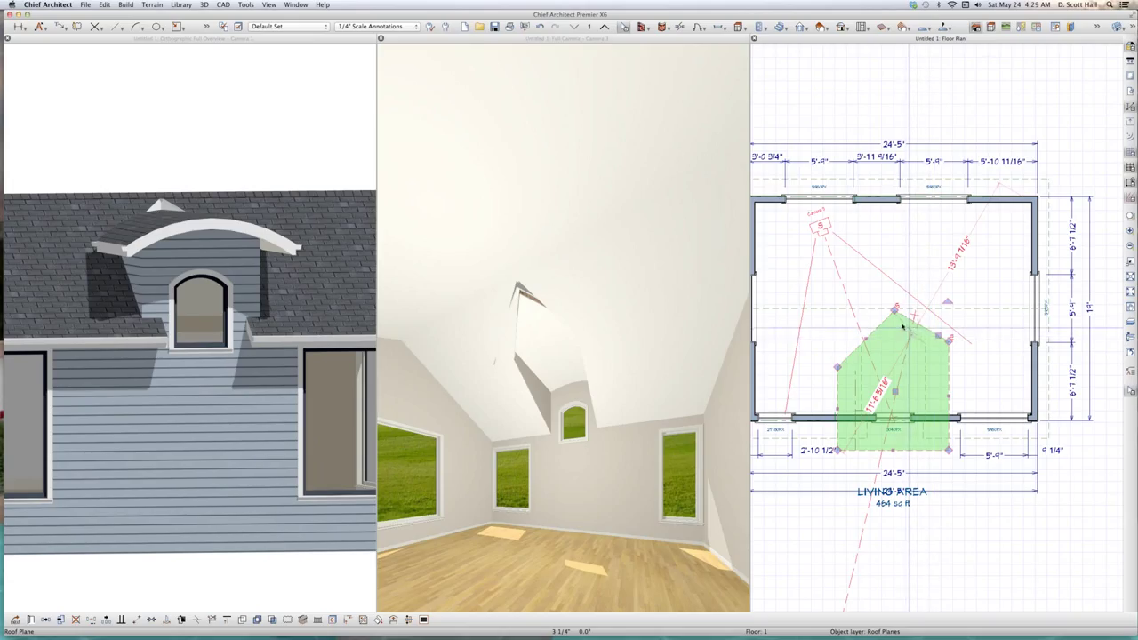
pyautogui.click(906, 331)
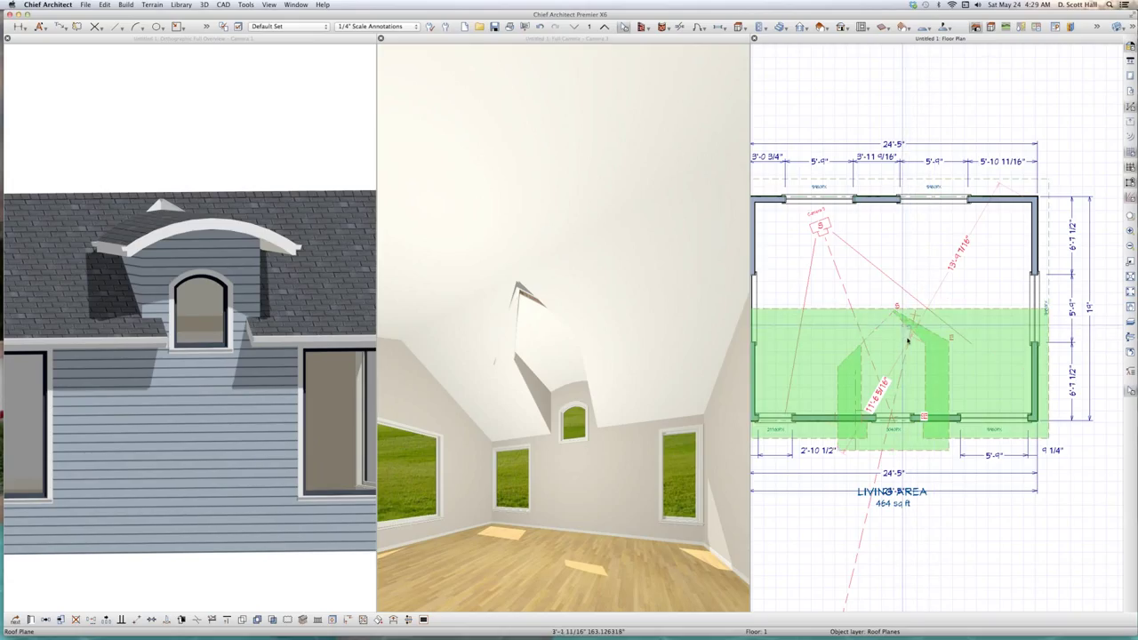
pyautogui.press('Delete')
pyautogui.press('Escape')
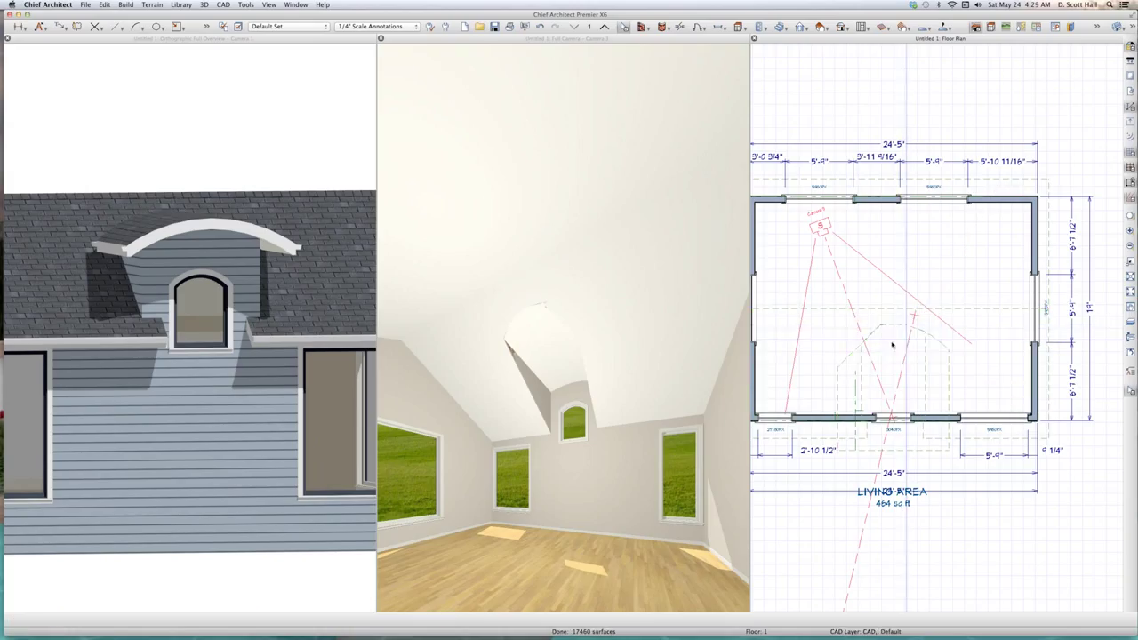
# Join the angled left rear edge of the curved roof plane to the front main roof plane in plan.
pyautogui.click(859, 363)
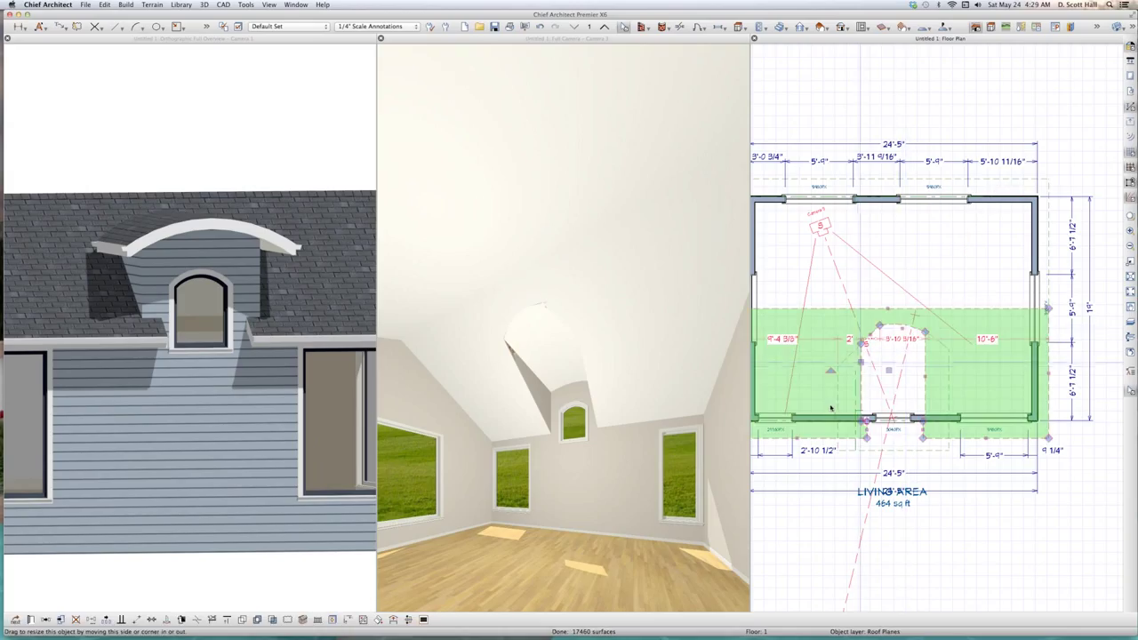
pyautogui.click(861, 347)
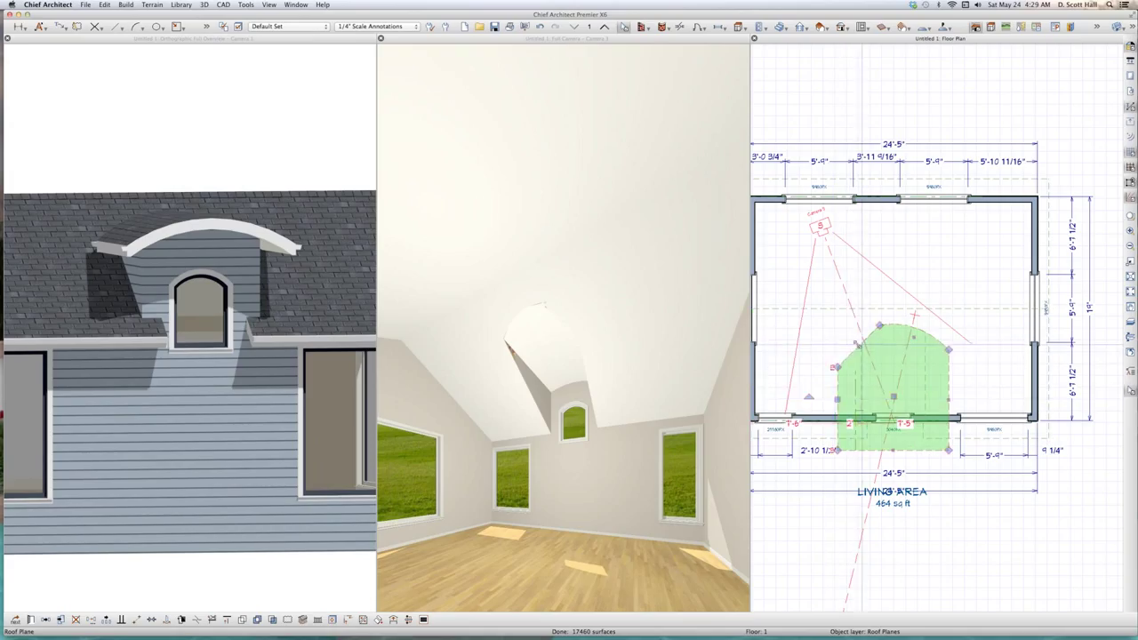
pyautogui.click(858, 347)
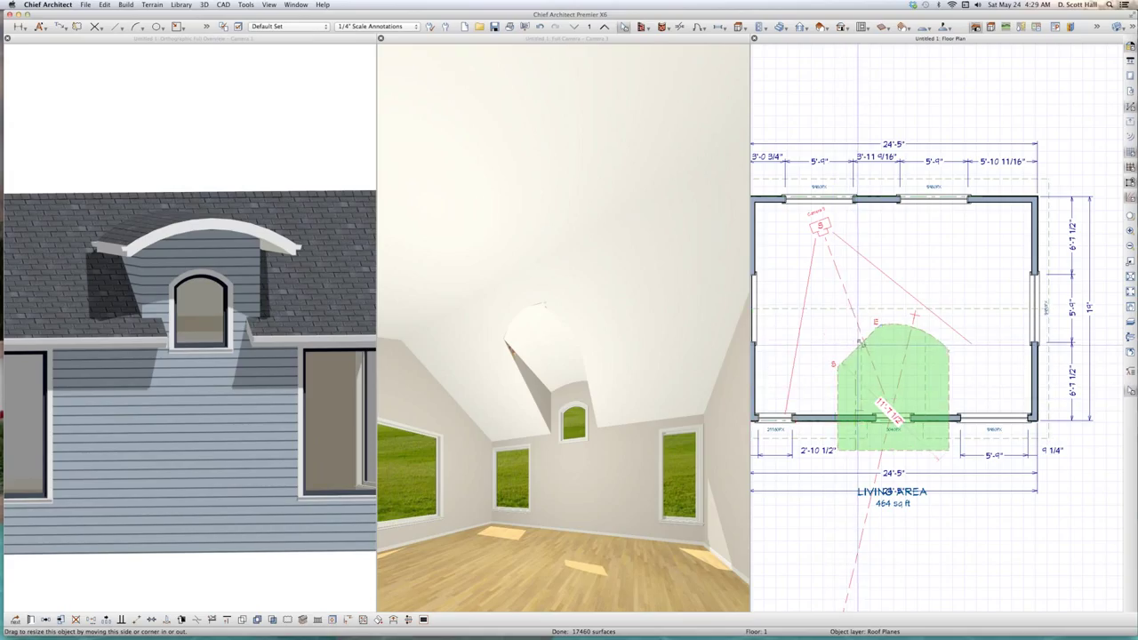
pyautogui.click(859, 347)
pyautogui.click(868, 343)
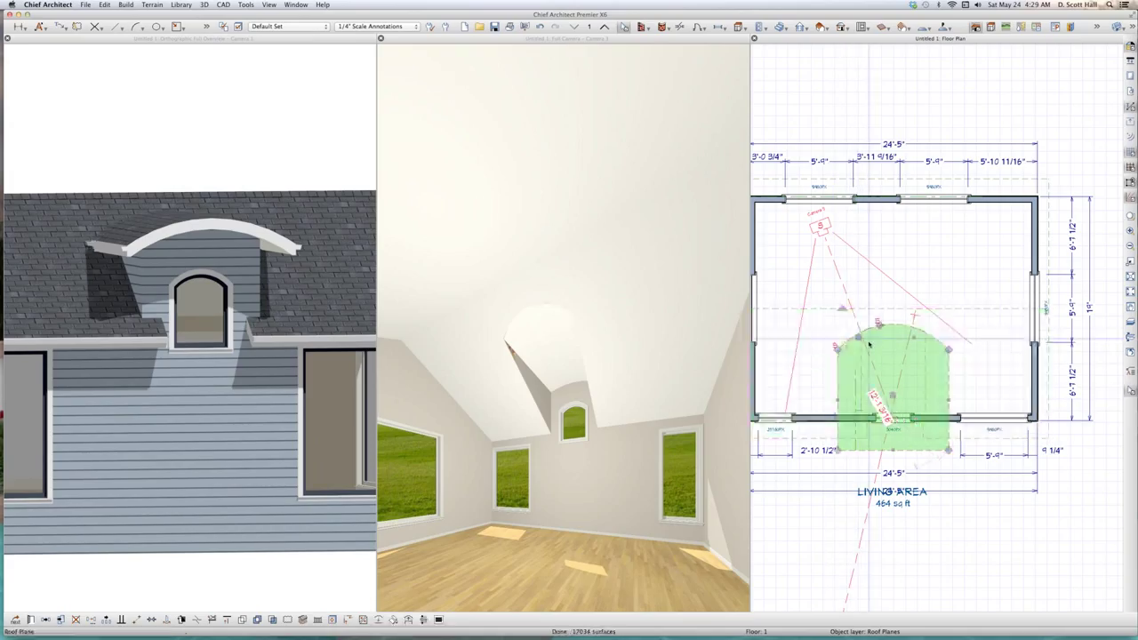
# Examine the curved dormer roof, its junction with the main roof, and the dormer side wall from outside.
pyautogui.click(188, 272)
pyautogui.scroll(-3, 187, 272)
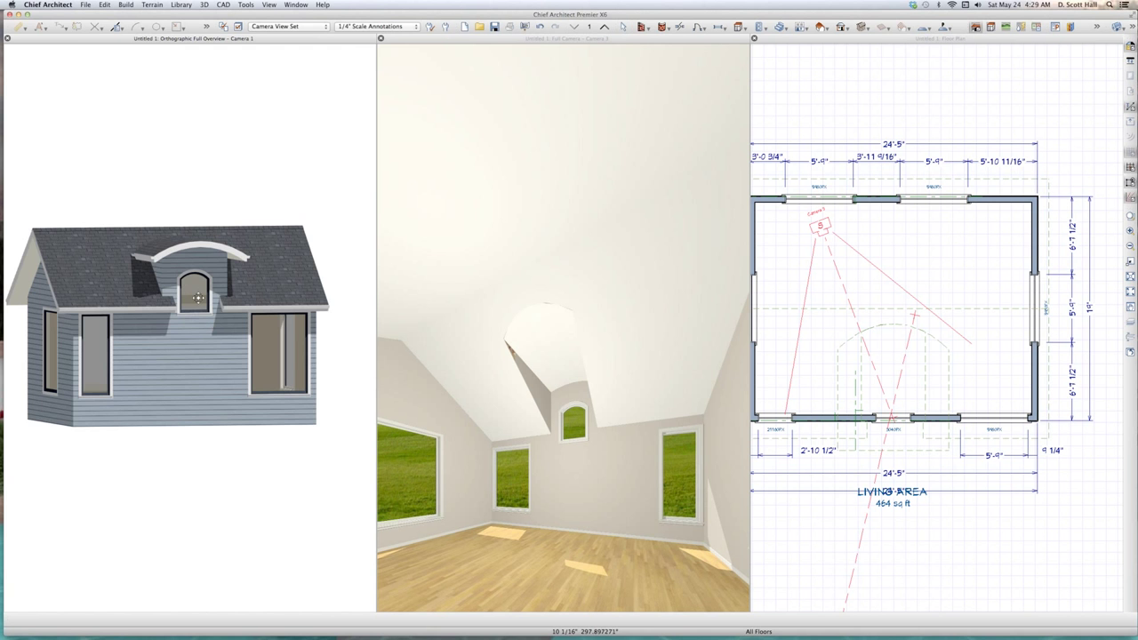
pyautogui.moveTo(196, 296)
pyautogui.mouseDown()
pyautogui.moveTo(243, 276)
pyautogui.moveTo(216, 305)
pyautogui.mouseUp()
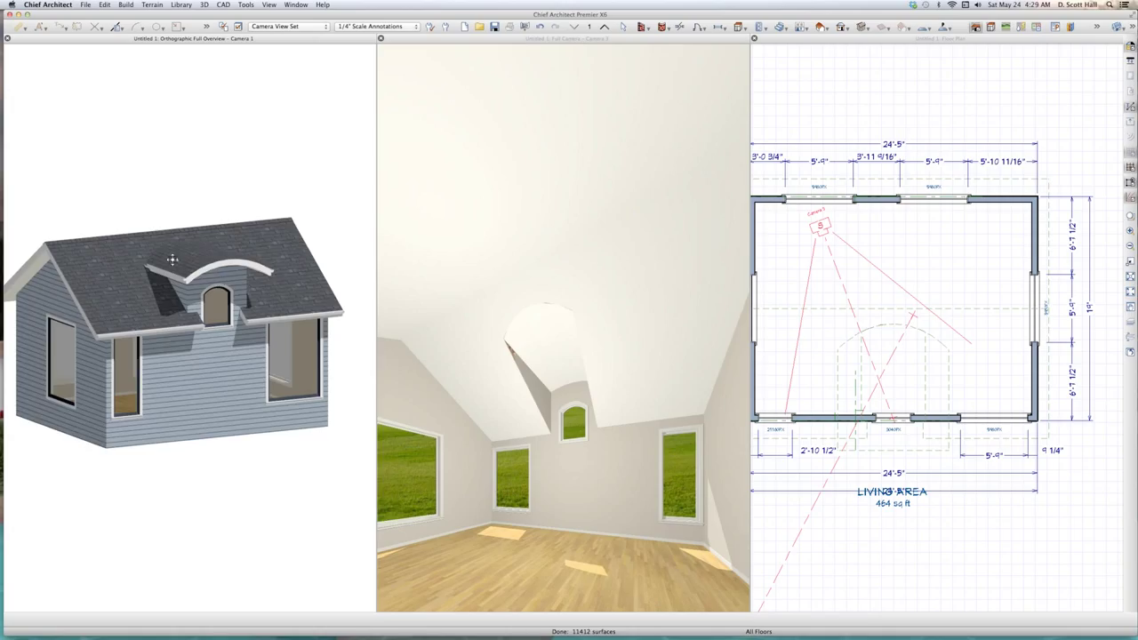
pyautogui.scroll(1, 163, 240)
pyautogui.scroll(2, 169, 255)
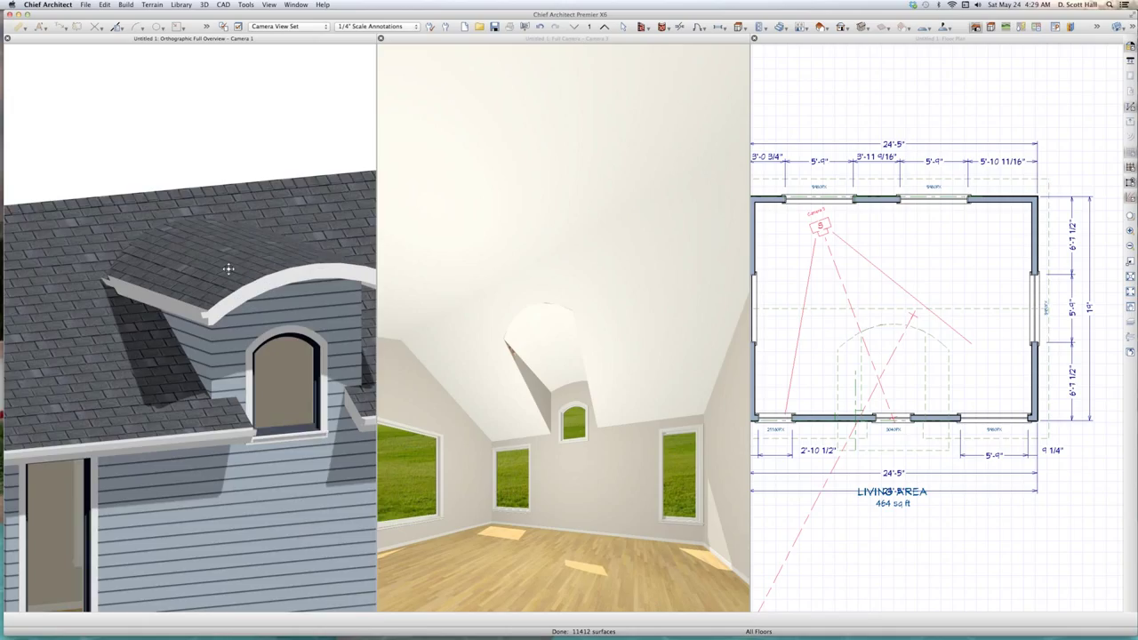
pyautogui.press('space')
pyautogui.click(192, 344)
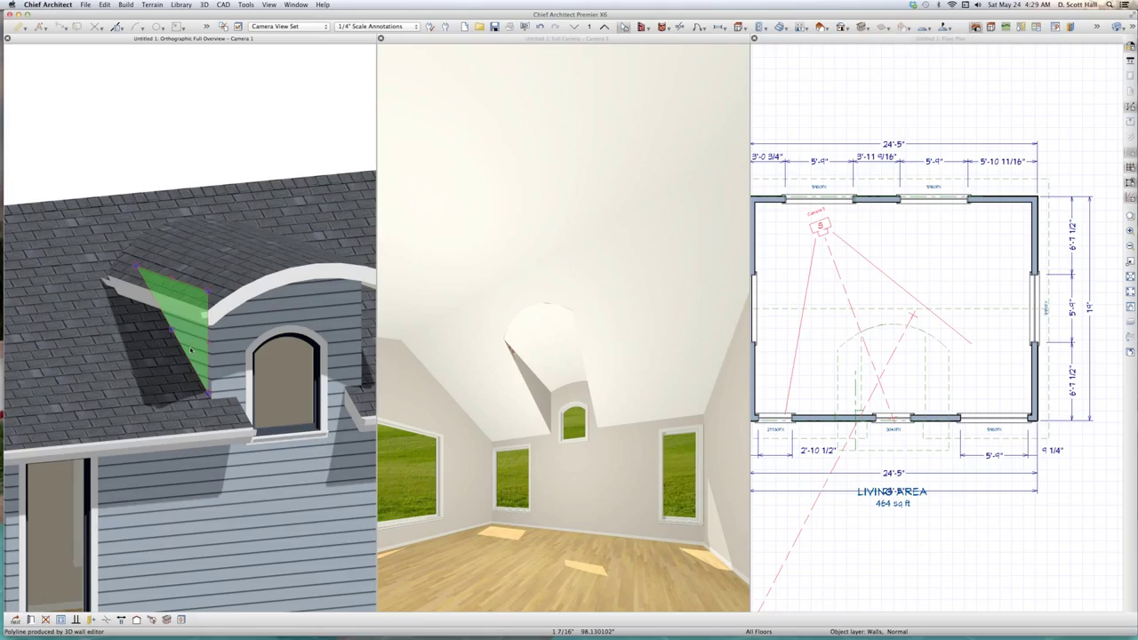
pyautogui.scroll(-3, 202, 362)
pyautogui.click(219, 481)
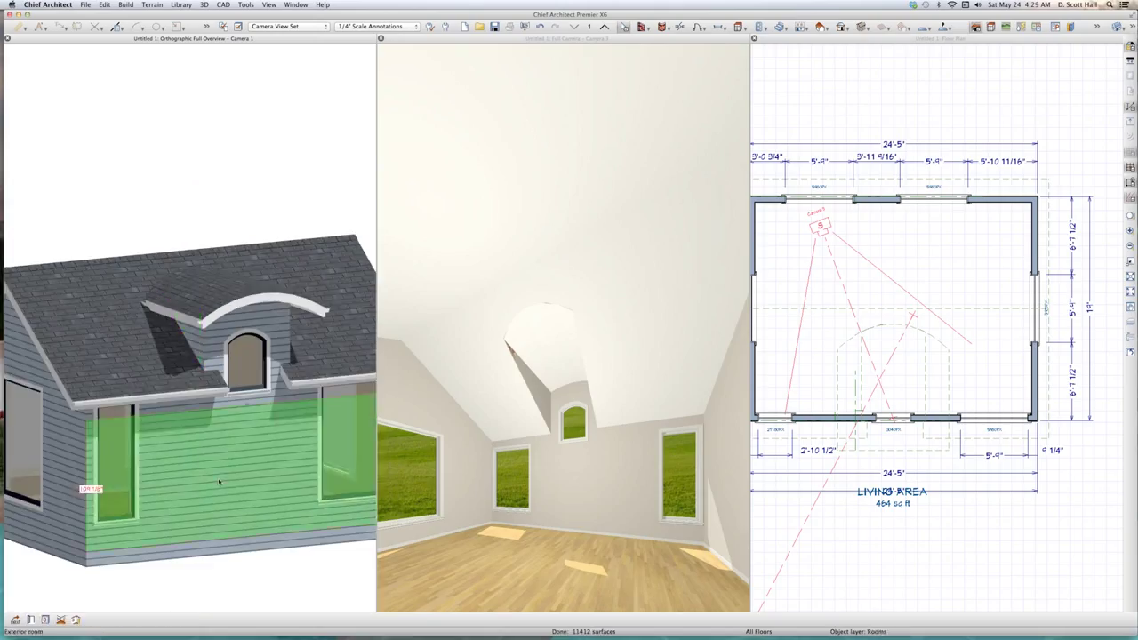
pyautogui.click(197, 336)
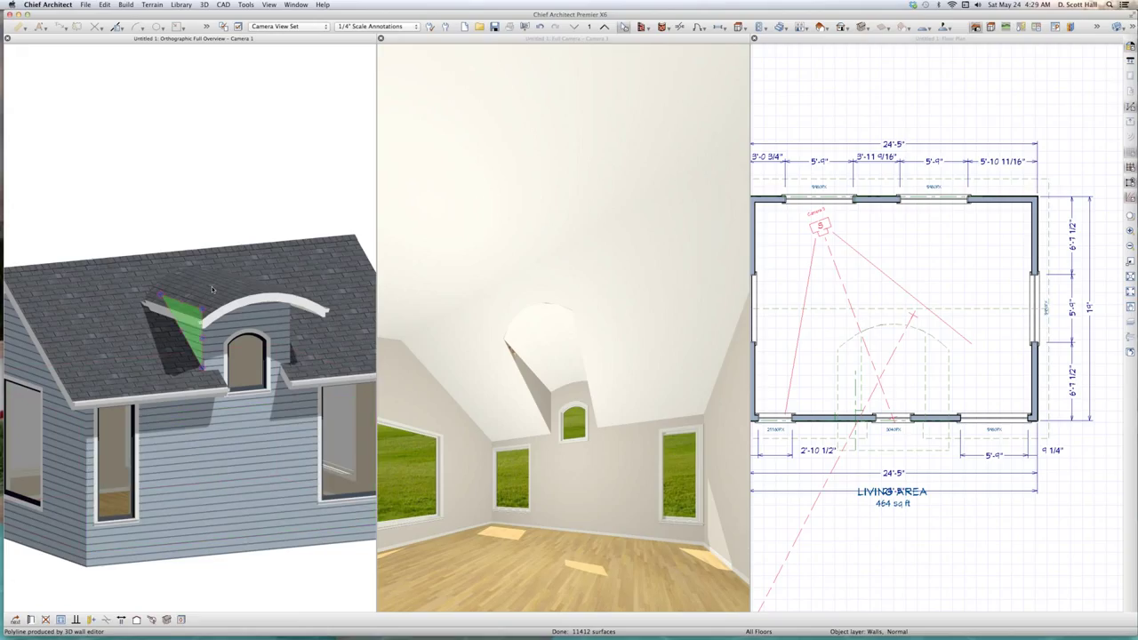
pyautogui.click(212, 301)
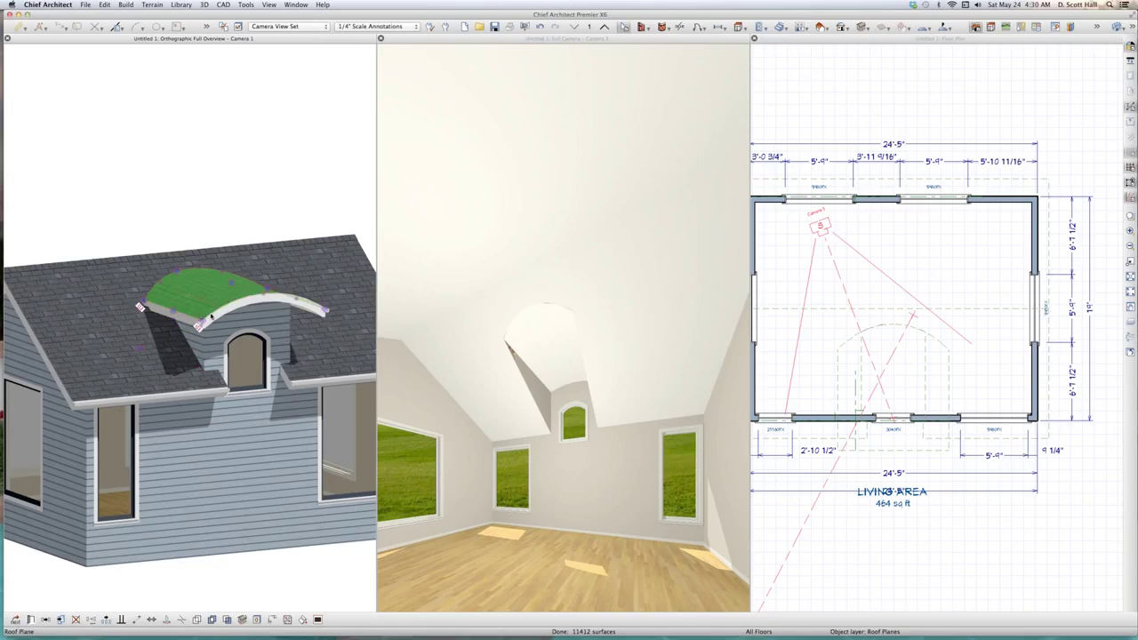
# Reshape the first dormer side wall in the interior view, pulling its upper rear corner to where the curved ceiling meets the main ceiling.
pyautogui.click(495, 393)
pyautogui.scroll(3, 524, 356)
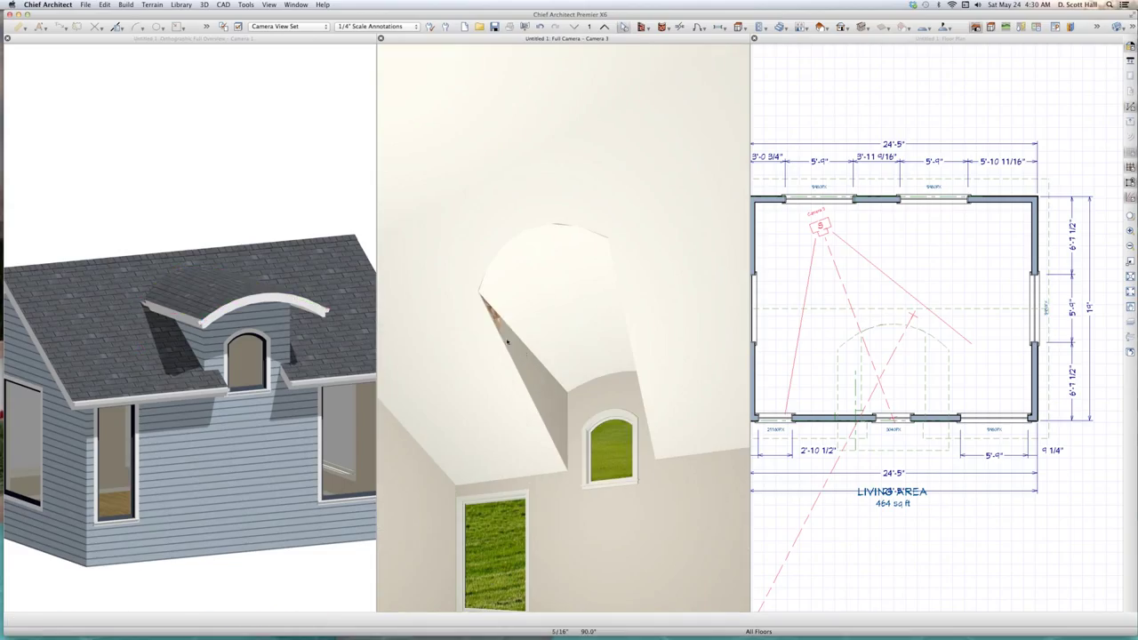
pyautogui.click(507, 341)
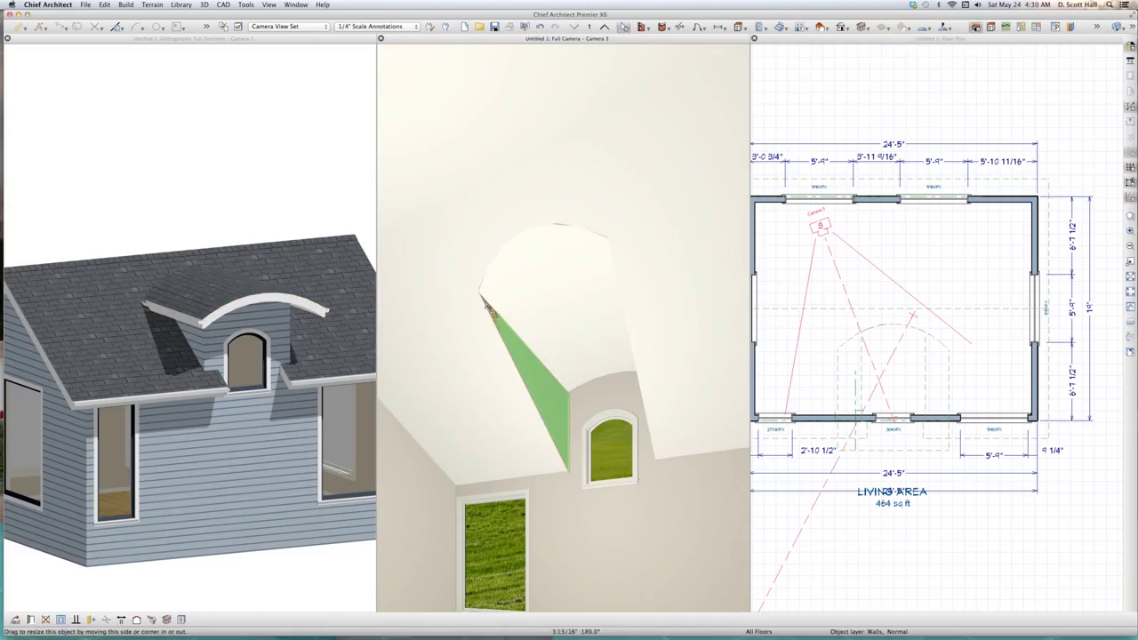
pyautogui.moveTo(489, 309); pyautogui.dragTo(482, 297)
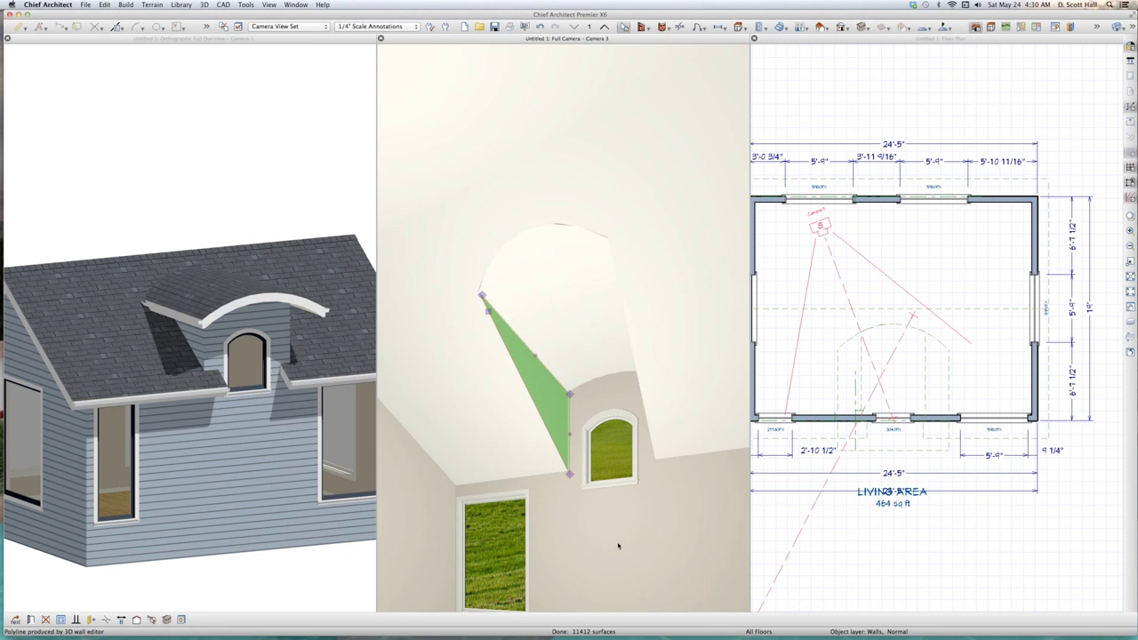
pyautogui.click(538, 498)
pyautogui.press('Escape')
pyautogui.scroll(-2, 523, 403)
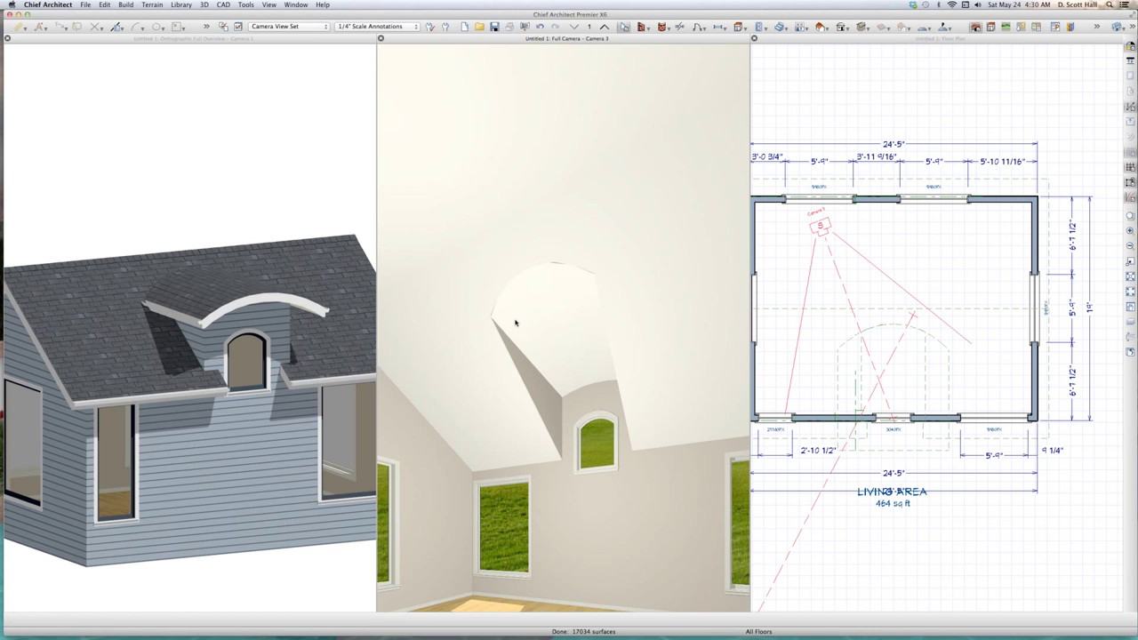
# Turn the interior camera toward the opposite dormer side wall and extend its rear corner to close the gap under the curved ceiling.
pyautogui.scroll(5, 575, 243)
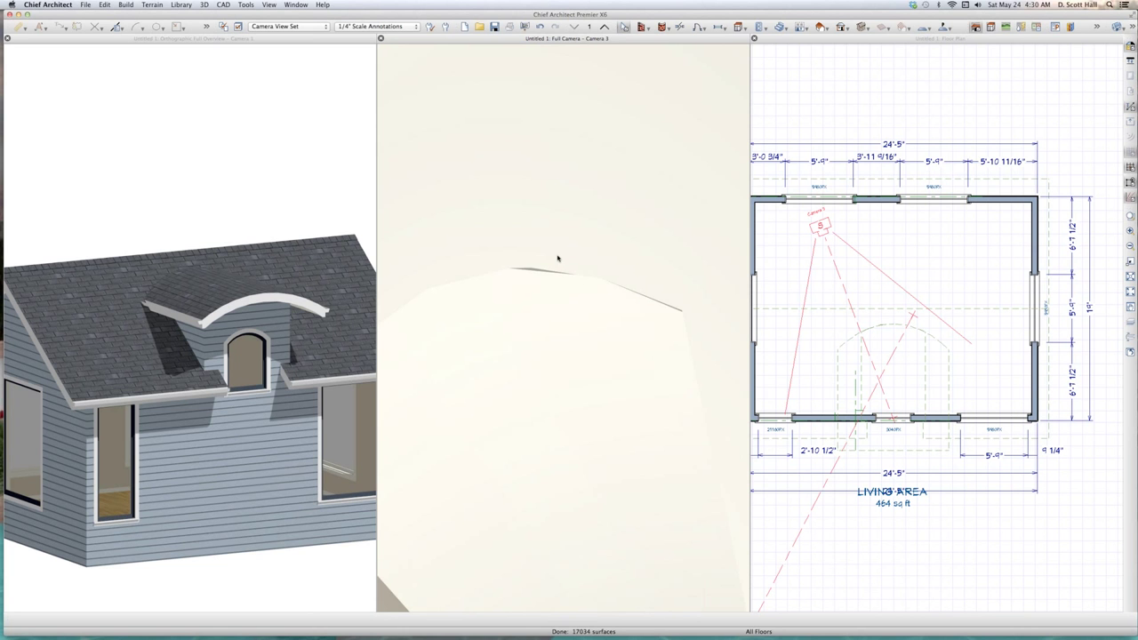
pyautogui.scroll(-5, 559, 254)
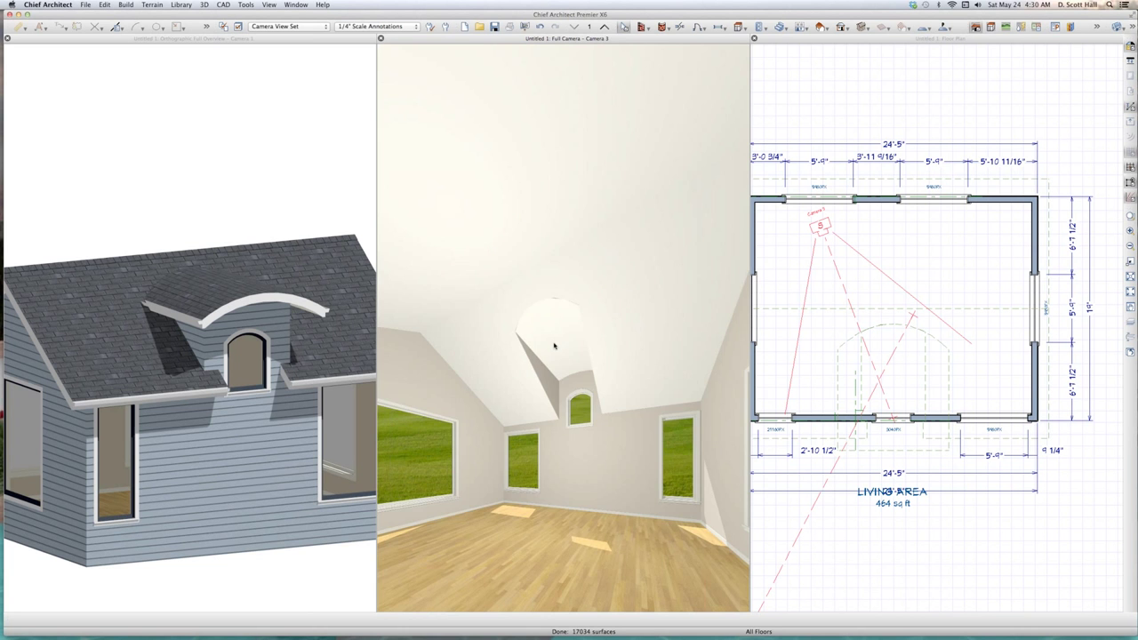
pyautogui.click(554, 345)
pyautogui.moveTo(645, 401); pyautogui.dragTo(762, 439, button='middle')
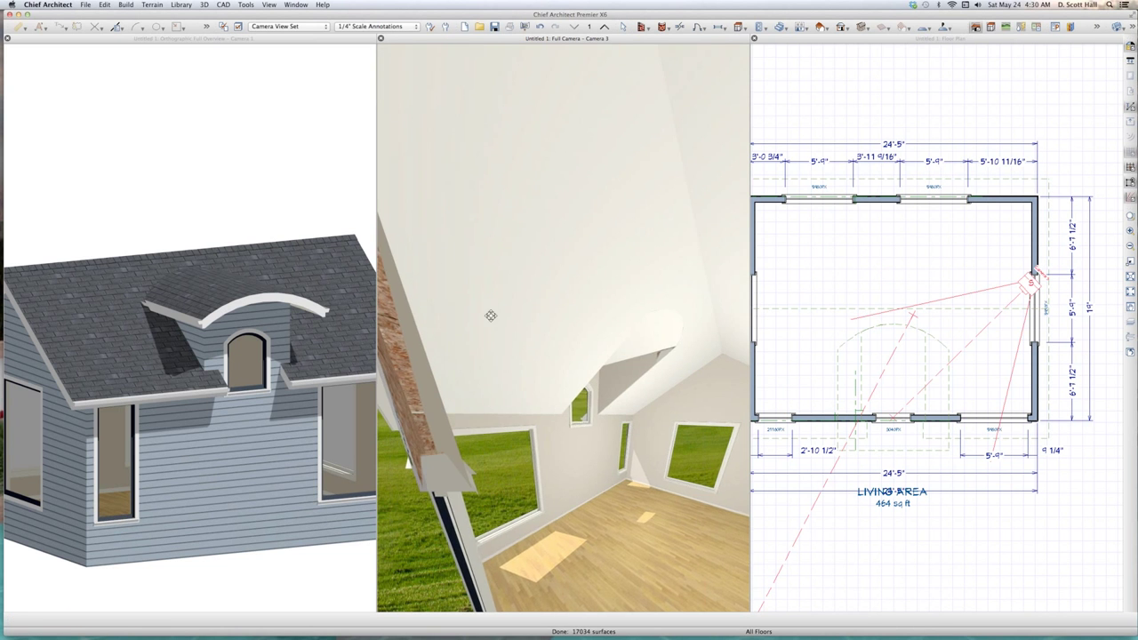
pyautogui.scroll(3, 678, 374)
pyautogui.click(593, 311)
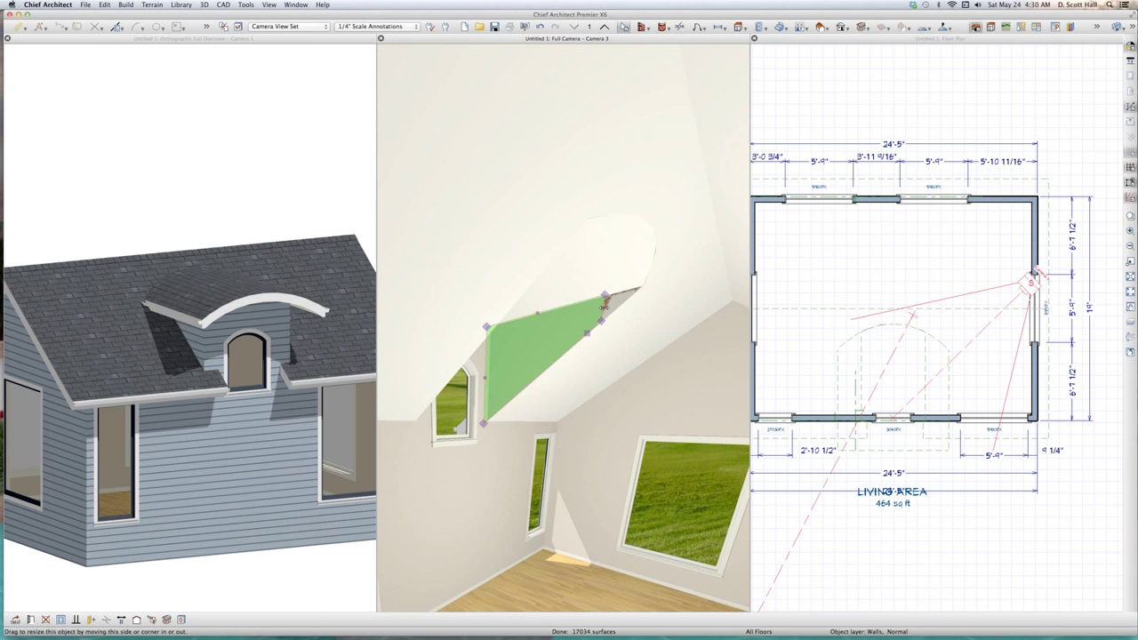
pyautogui.moveTo(641, 298); pyautogui.dragTo(636, 297)
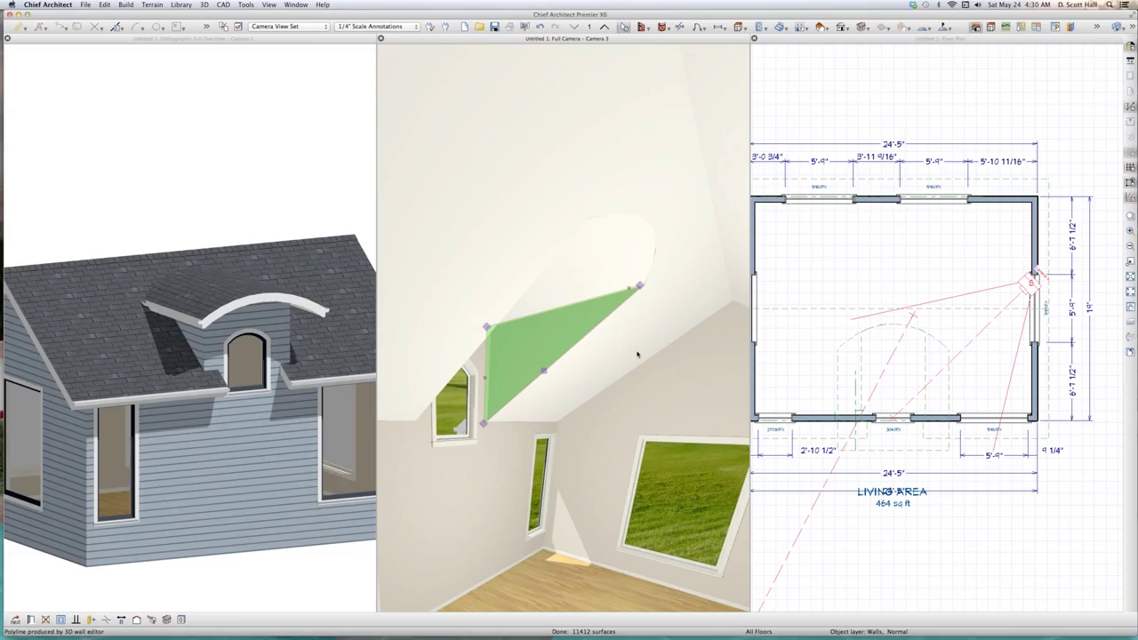
pyautogui.press('Escape')
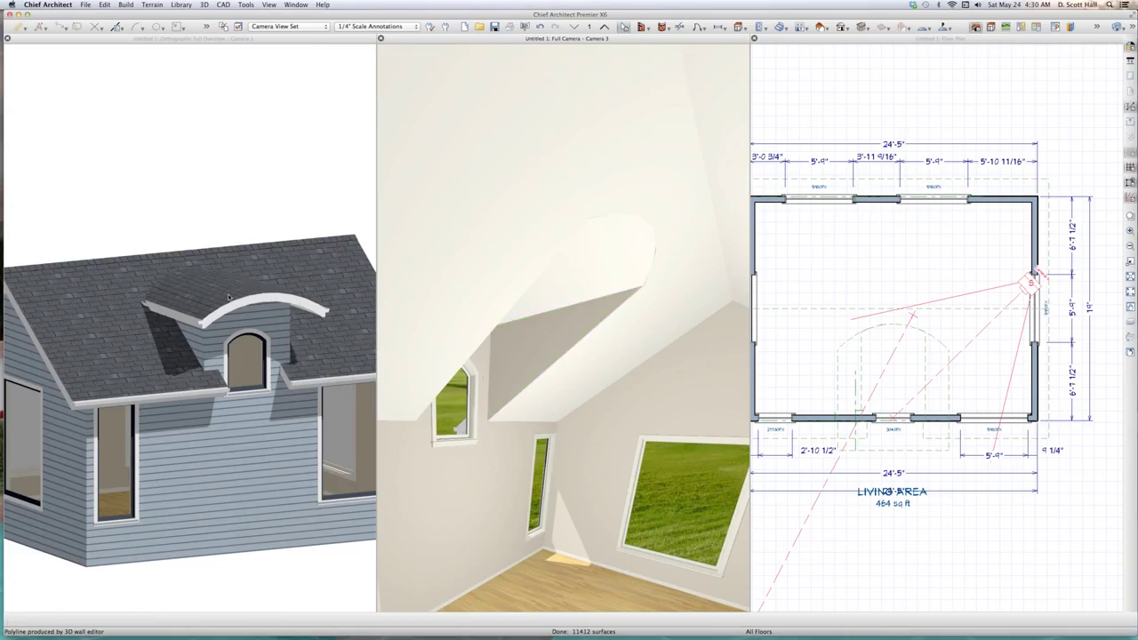
# Lower the curved roof plane by transforming it with a Z delta of -12".
pyautogui.click(228, 298)
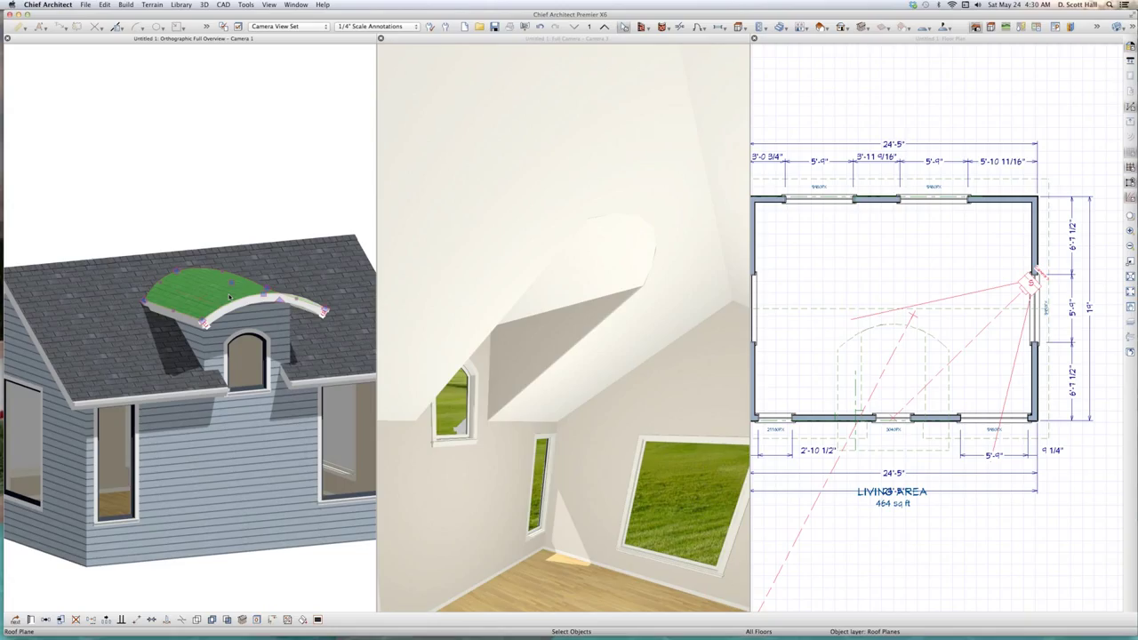
pyautogui.press('t')
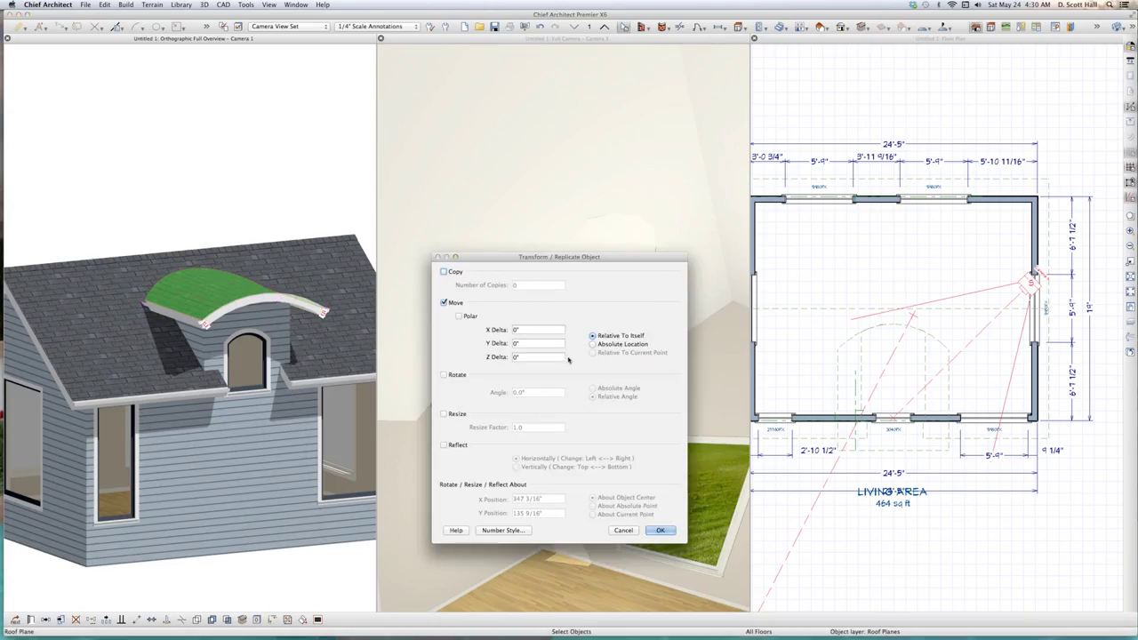
pyautogui.doubleClick(524, 356)
pyautogui.write('-12')
pyautogui.press('Return')
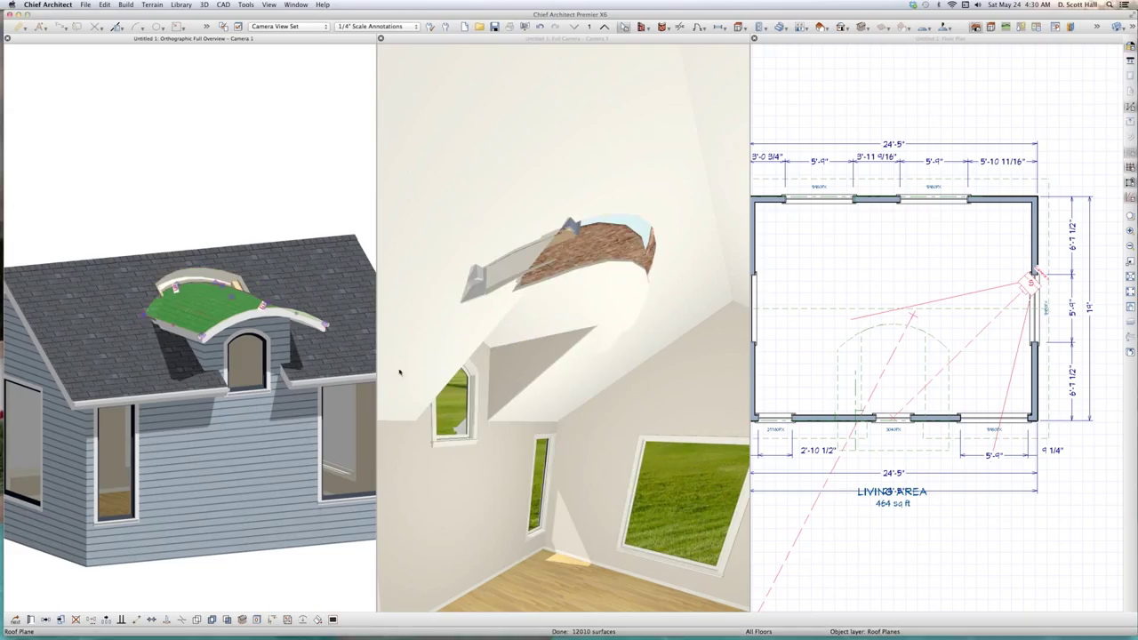
# Set the curved roof plane's radius to roof surface to 80".
pyautogui.press('super+e')
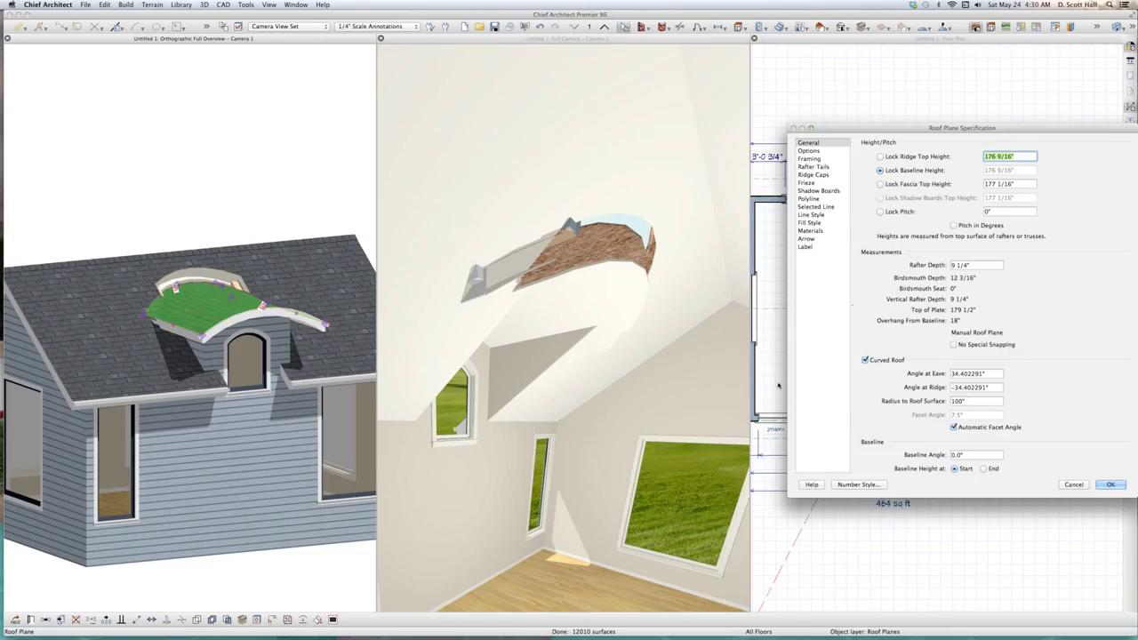
pyautogui.moveTo(989, 401); pyautogui.dragTo(779, 385)
pyautogui.write('80')
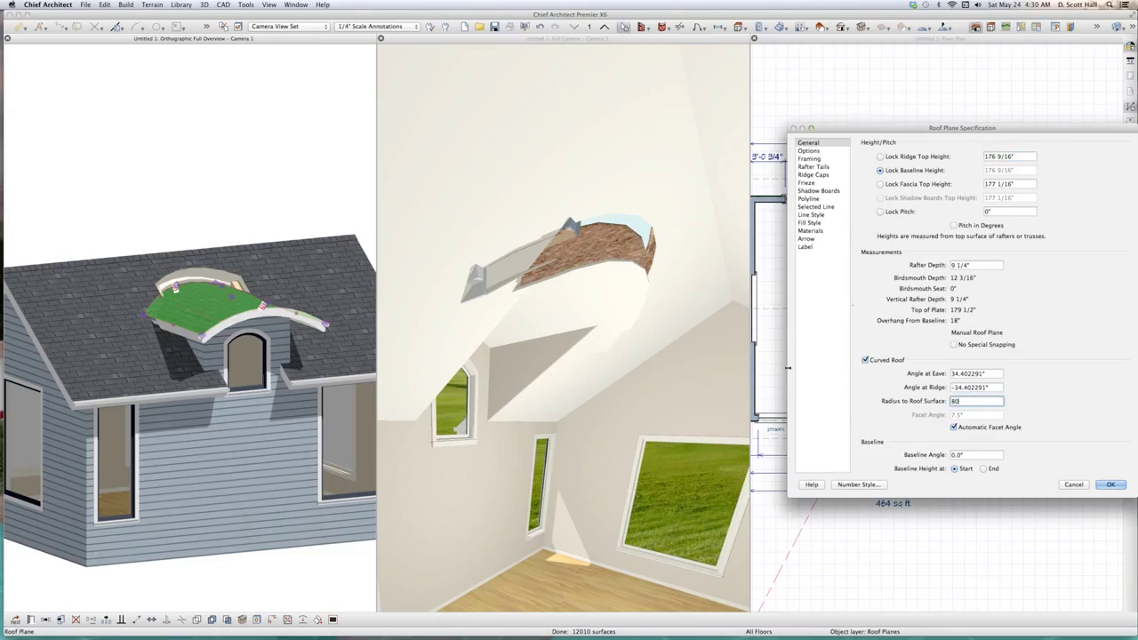
pyautogui.press('Tab')
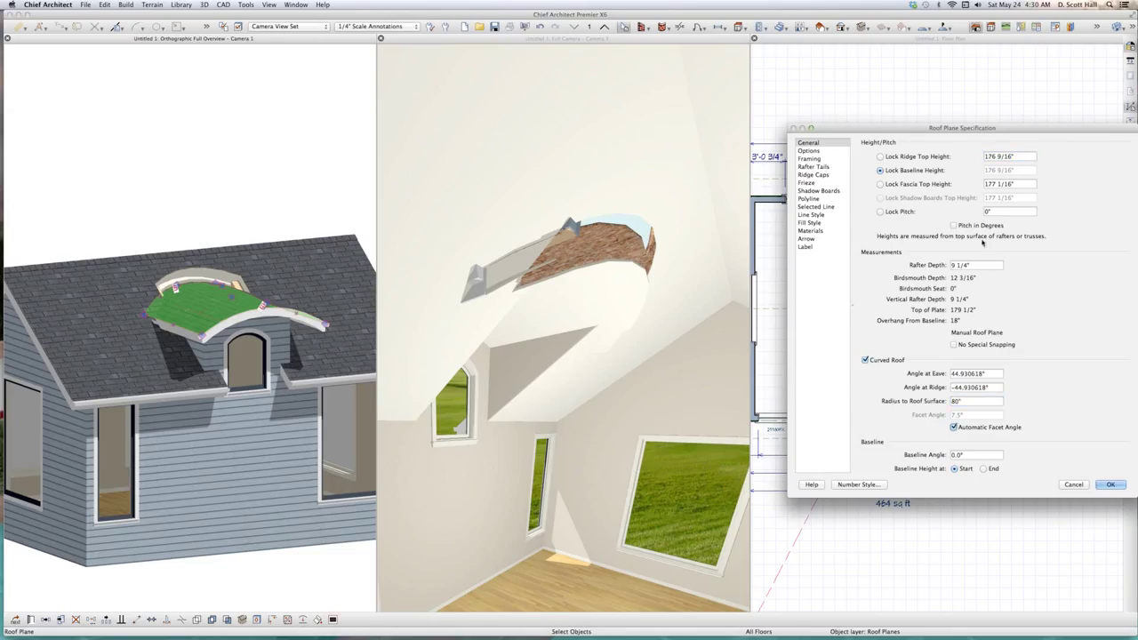
pyautogui.moveTo(1012, 213); pyautogui.dragTo(814, 217)
pyautogui.press('Return')
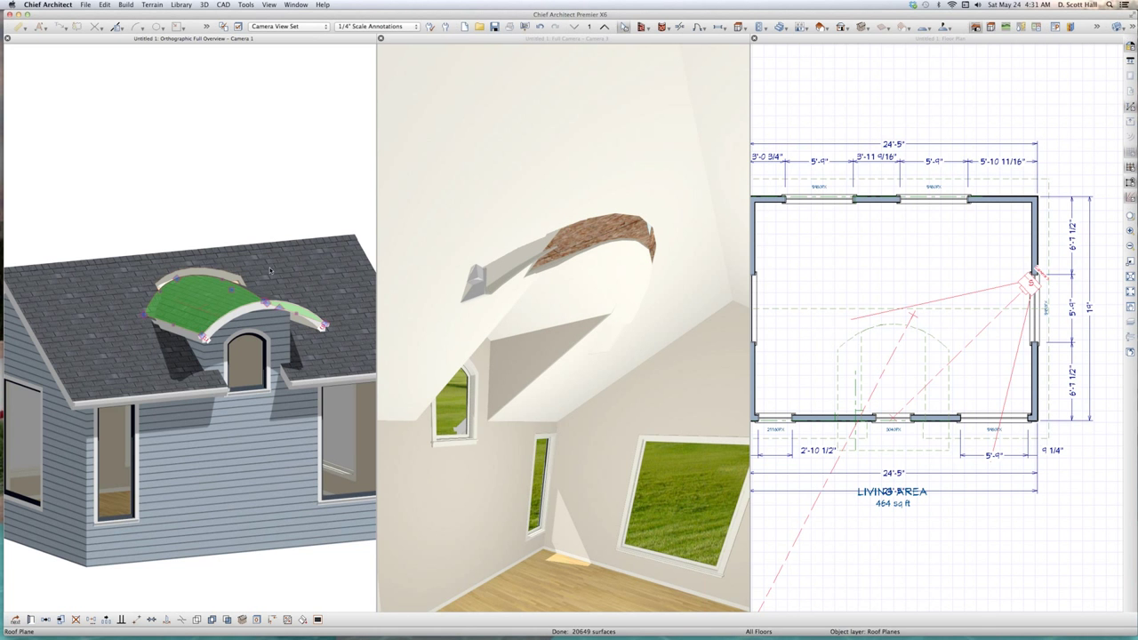
# Rejoin both angled rear edges of the lowered curved roof plane to the front main roof plane in plan.
pyautogui.scroll(3, 263, 280)
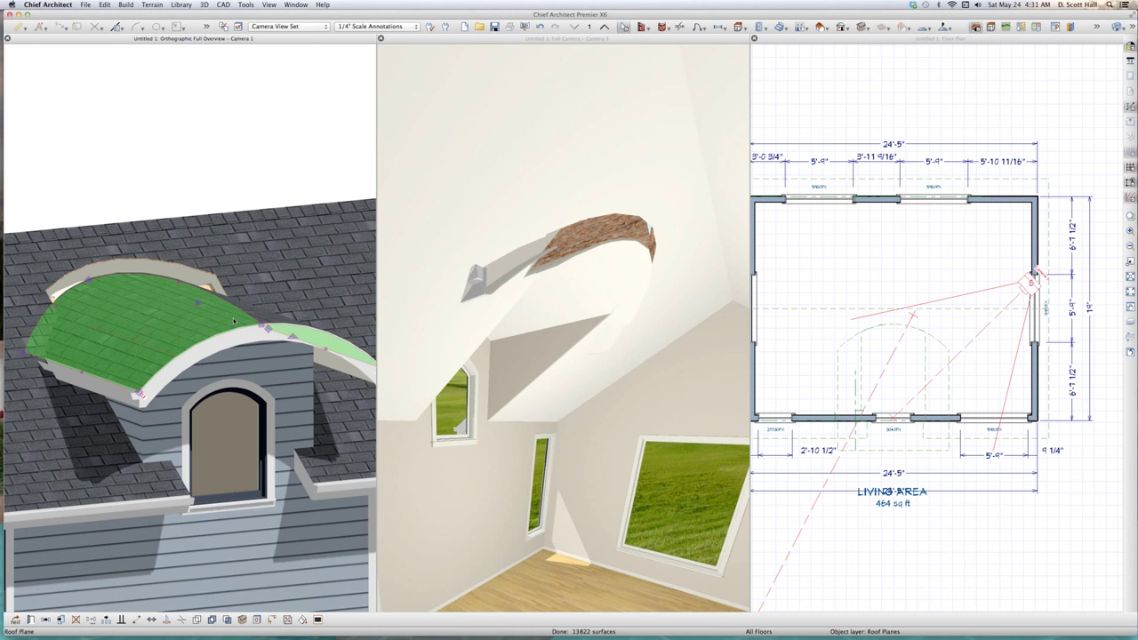
pyautogui.click(938, 342)
pyautogui.click(936, 344)
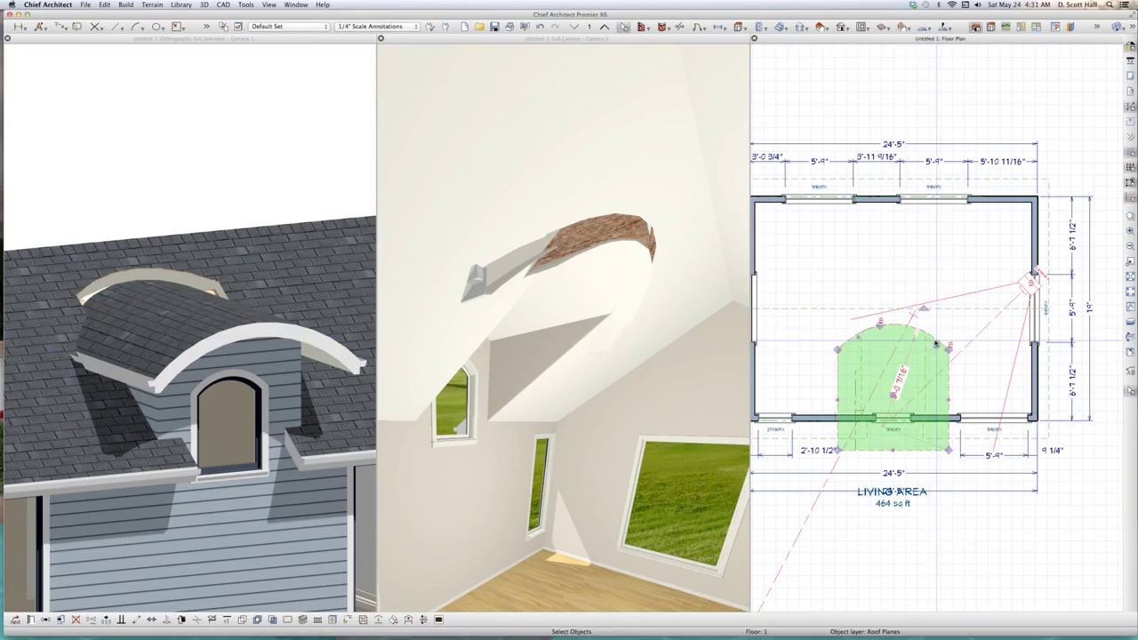
pyautogui.moveTo(903, 328); pyautogui.dragTo(905, 331)
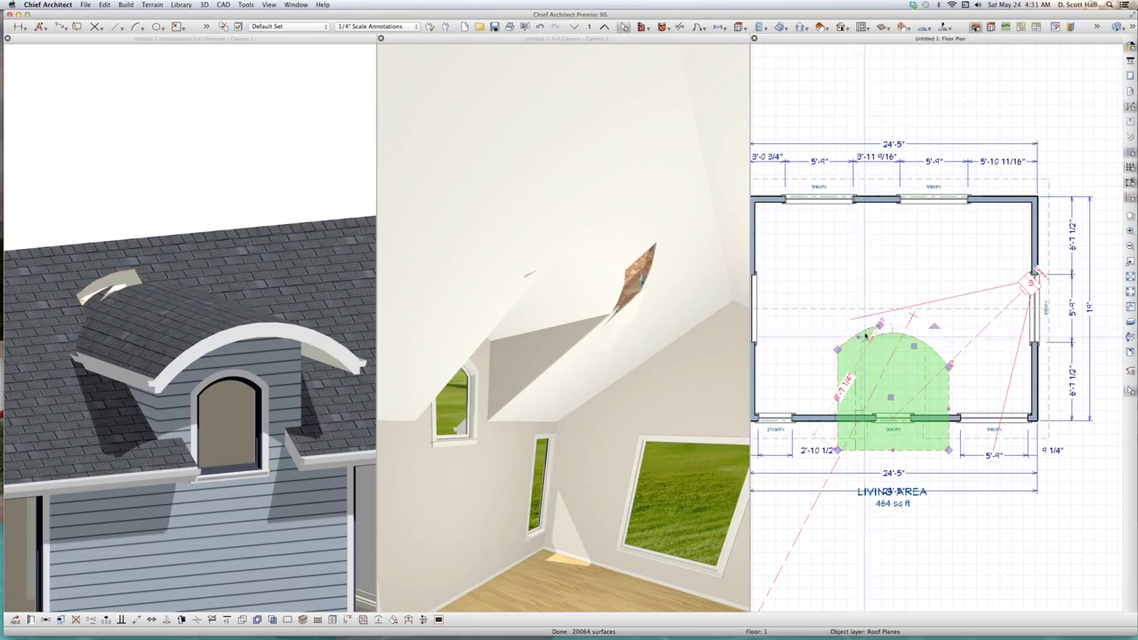
pyautogui.click(864, 332)
pyautogui.moveTo(864, 332); pyautogui.dragTo(868, 337)
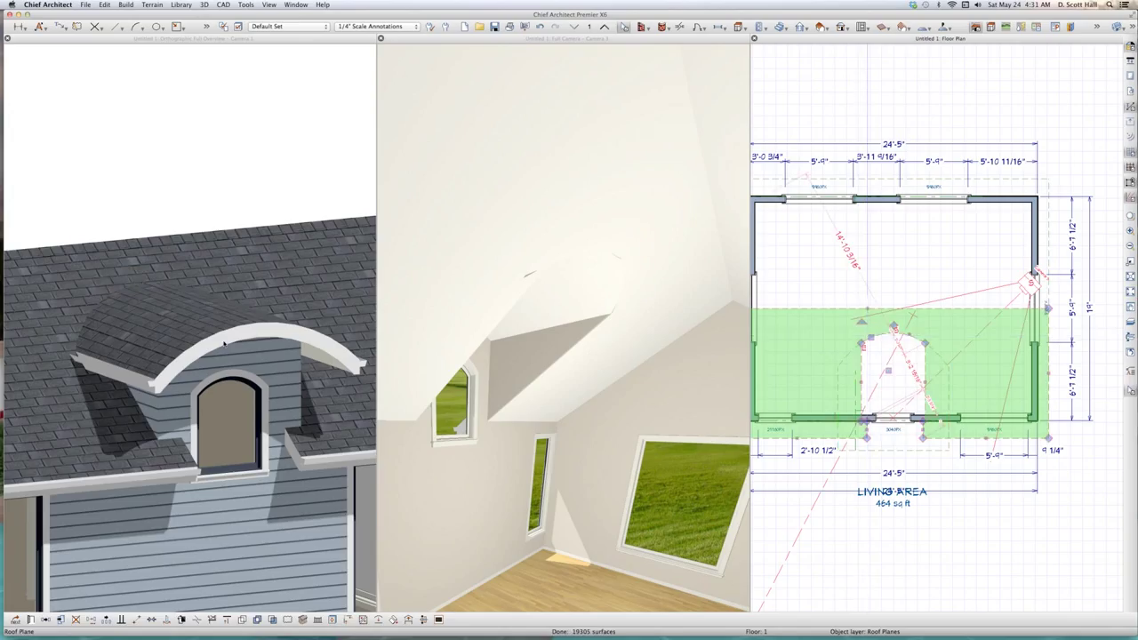
# Show the whole house from outside and stretch the arched dormer window down into the wall below the eave.
pyautogui.click(150, 301)
pyautogui.scroll(-5, 153, 326)
pyautogui.press('o')
pyautogui.moveTo(152, 396); pyautogui.dragTo(226, 336)
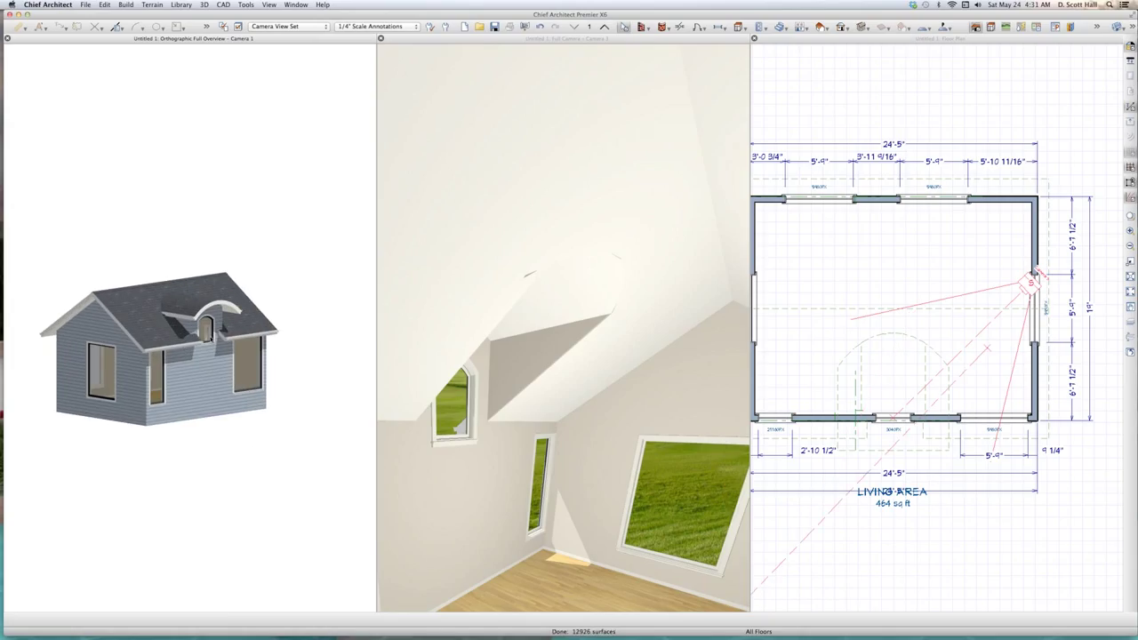
pyautogui.click(208, 339)
pyautogui.moveTo(208, 362); pyautogui.dragTo(208, 392)
pyautogui.press('Escape')
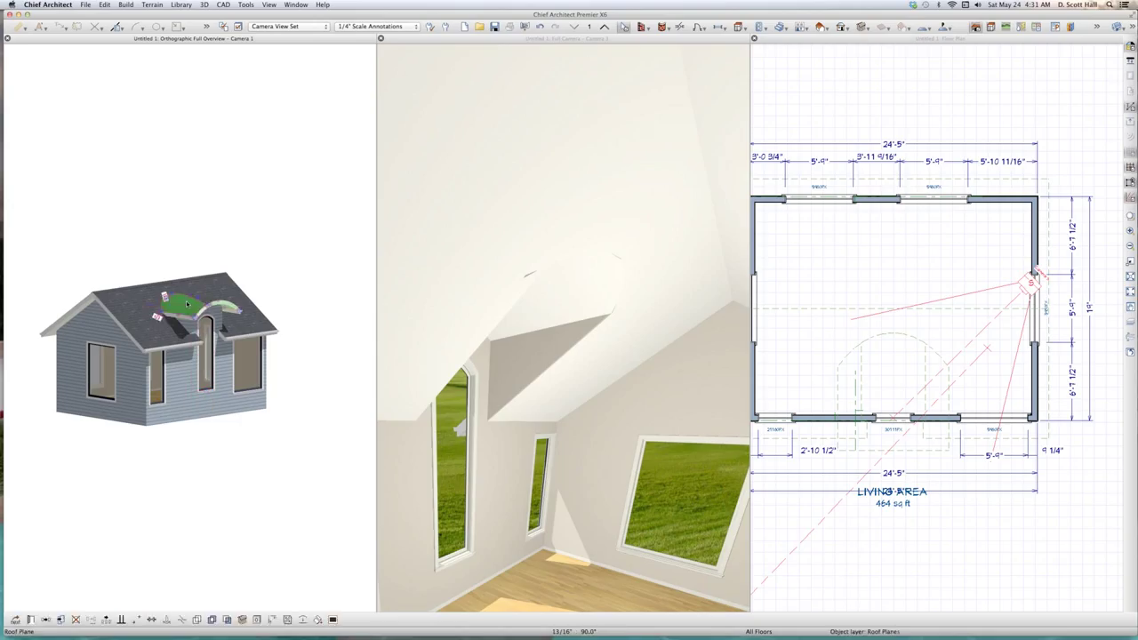
# Inspect the curved dormer roof from outside and the dormer wall from inside, and close the interior camera view.
pyautogui.click(190, 306)
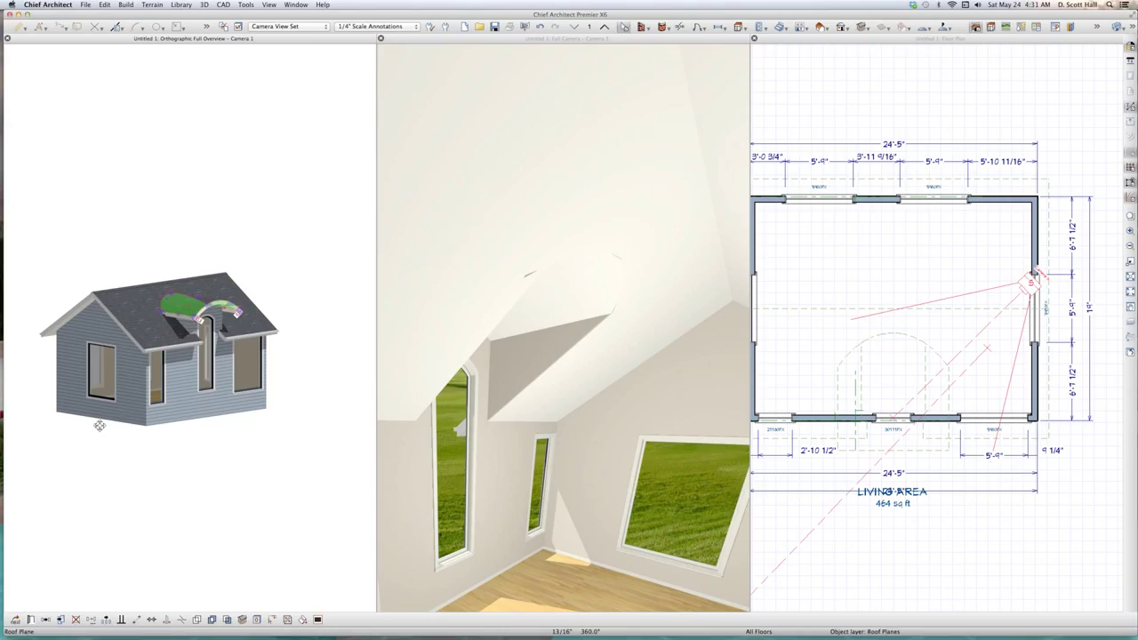
pyautogui.press('Escape')
pyautogui.moveTo(228, 348); pyautogui.dragTo(264, 327, button='middle')
pyautogui.moveTo(265, 328); pyautogui.dragTo(276, 327)
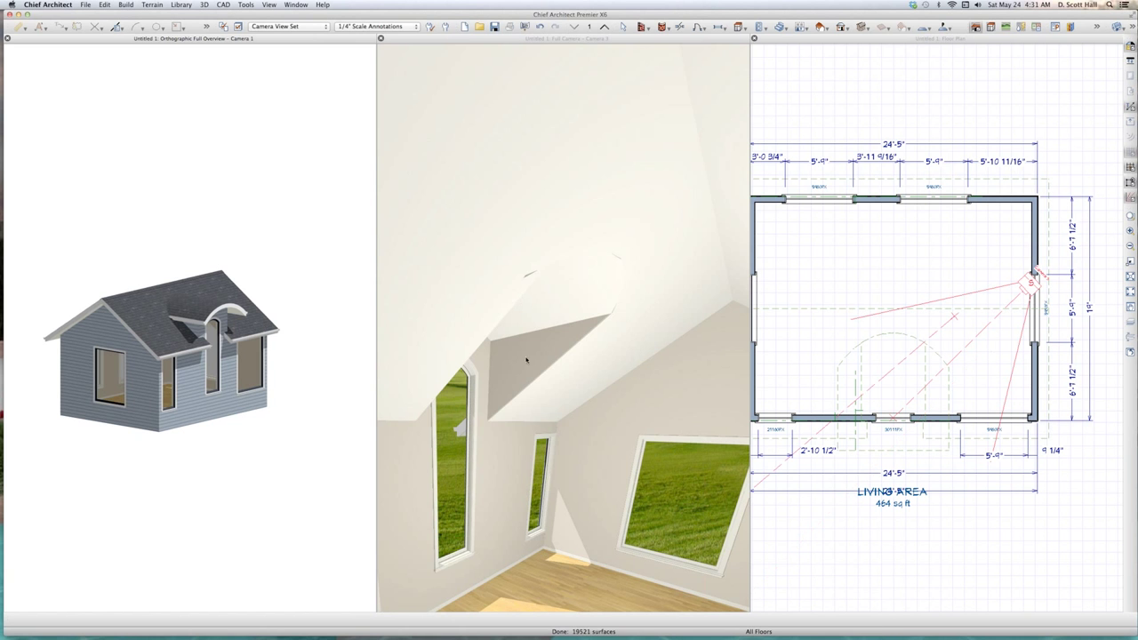
pyautogui.click(524, 405)
pyautogui.scroll(-3, 521, 426)
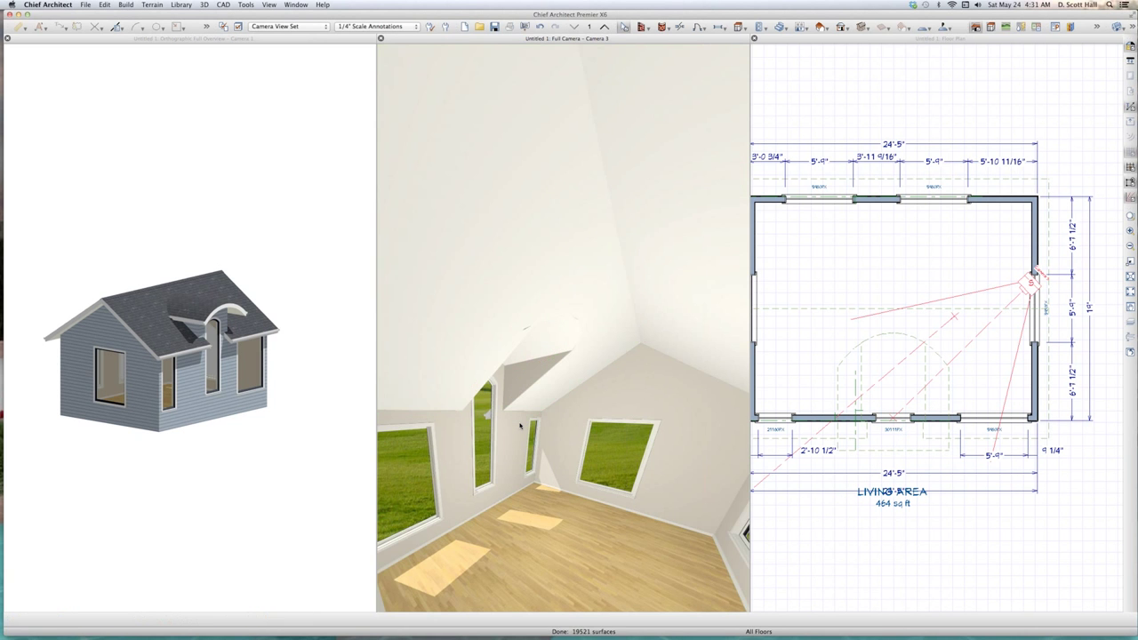
pyautogui.click(519, 422)
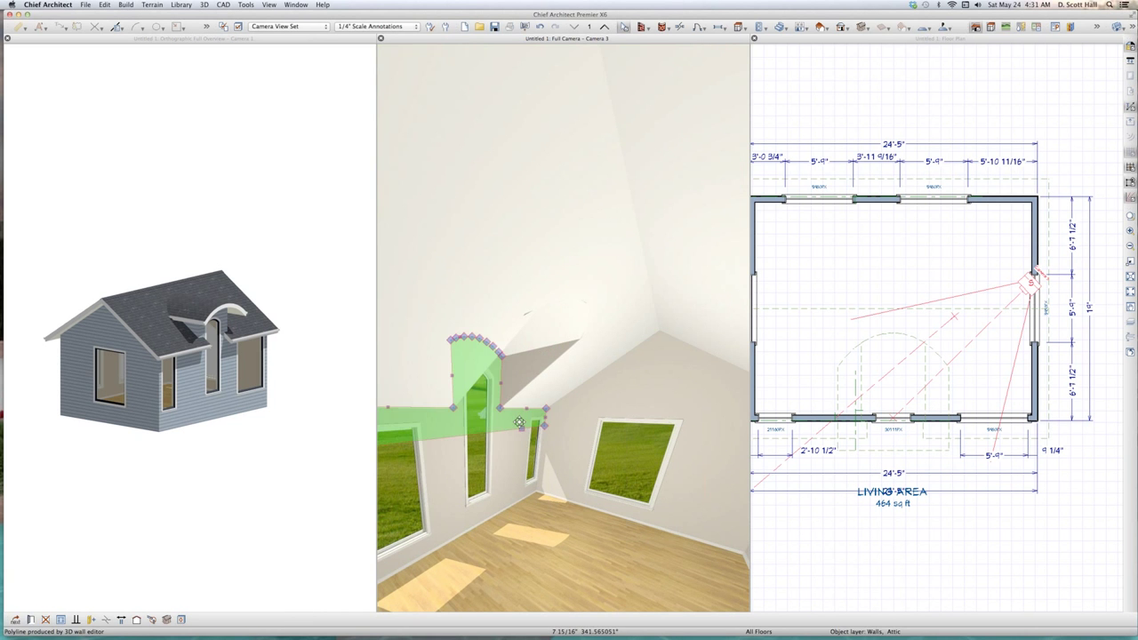
pyautogui.press('super+w')
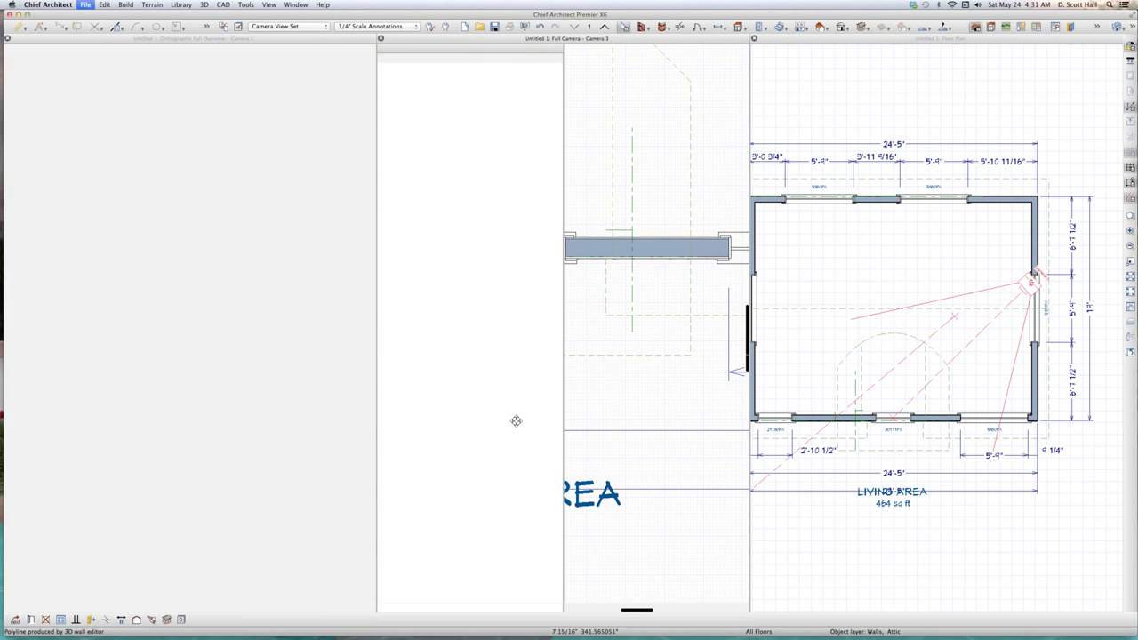
# Switch to Google Chrome, compare the Houzz DC Residence photo with the modelled dormer side by side, and return to Chief Architect's exterior view.
pyautogui.hotkey('ctrl', 'Up')
pyautogui.hotkey('ctrl', 'Up')
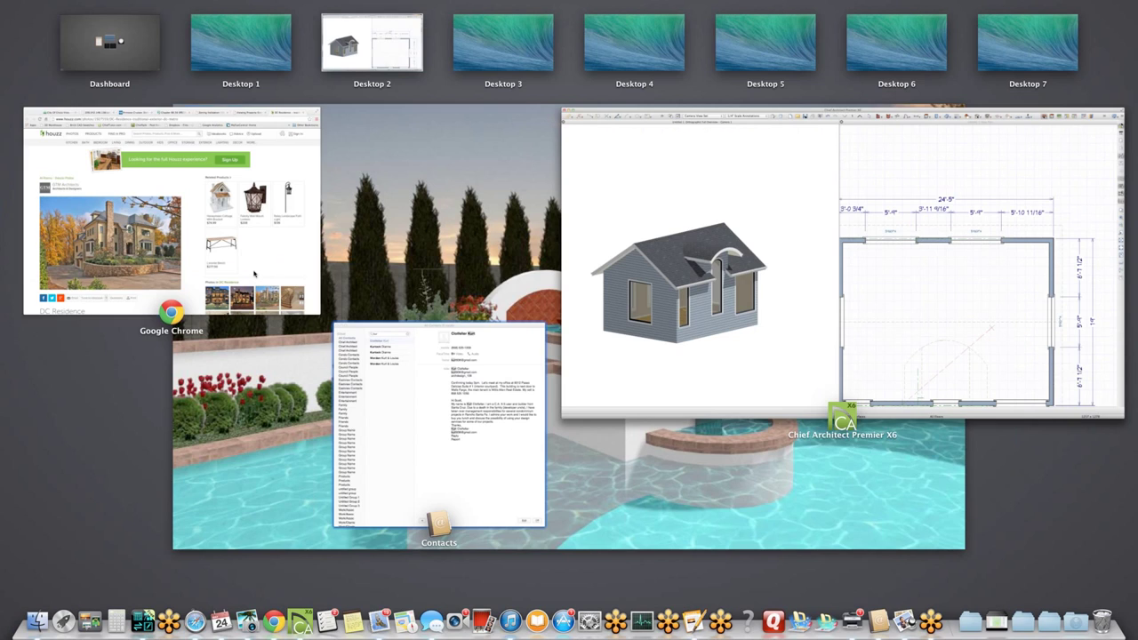
pyautogui.click(251, 250)
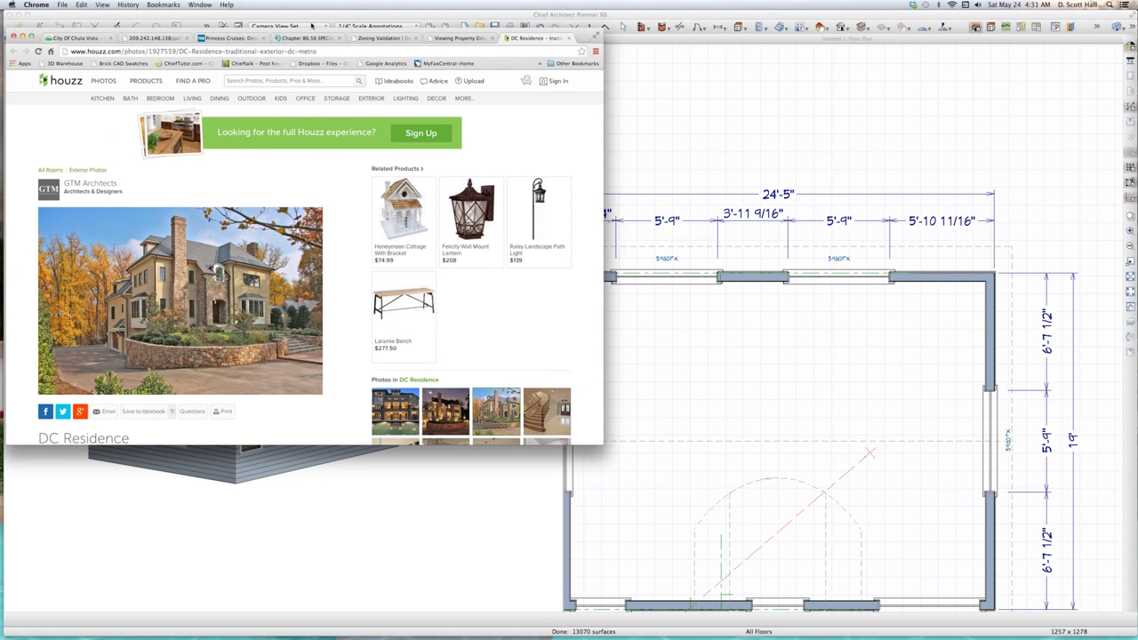
pyautogui.moveTo(673, 114); pyautogui.dragTo(326, 8)
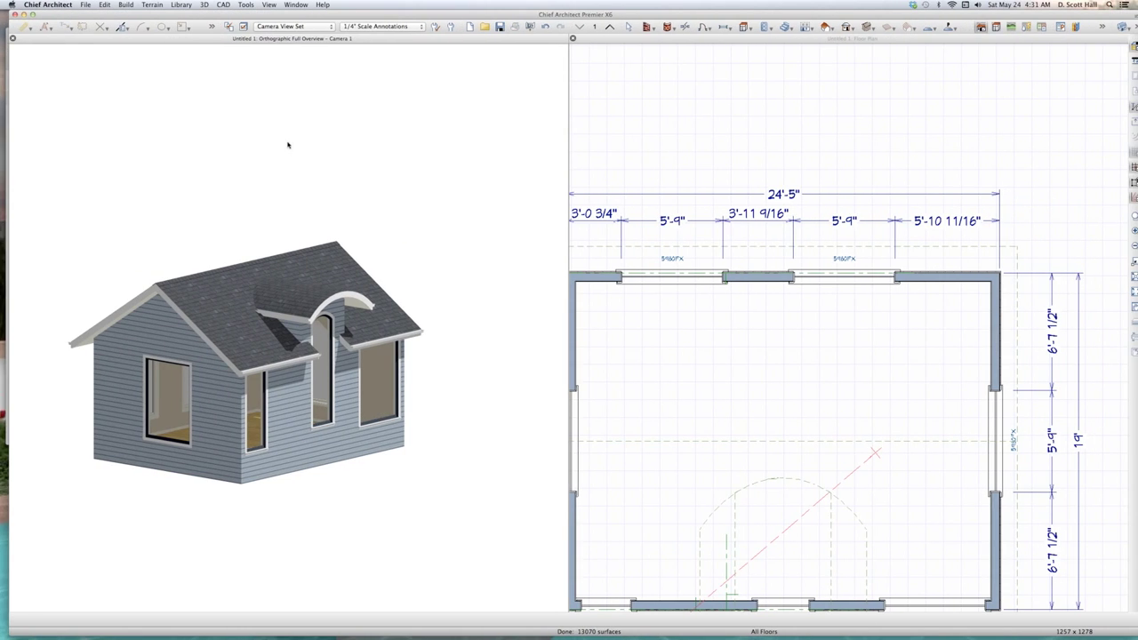
pyautogui.hotkey('ctrl', 'Up')
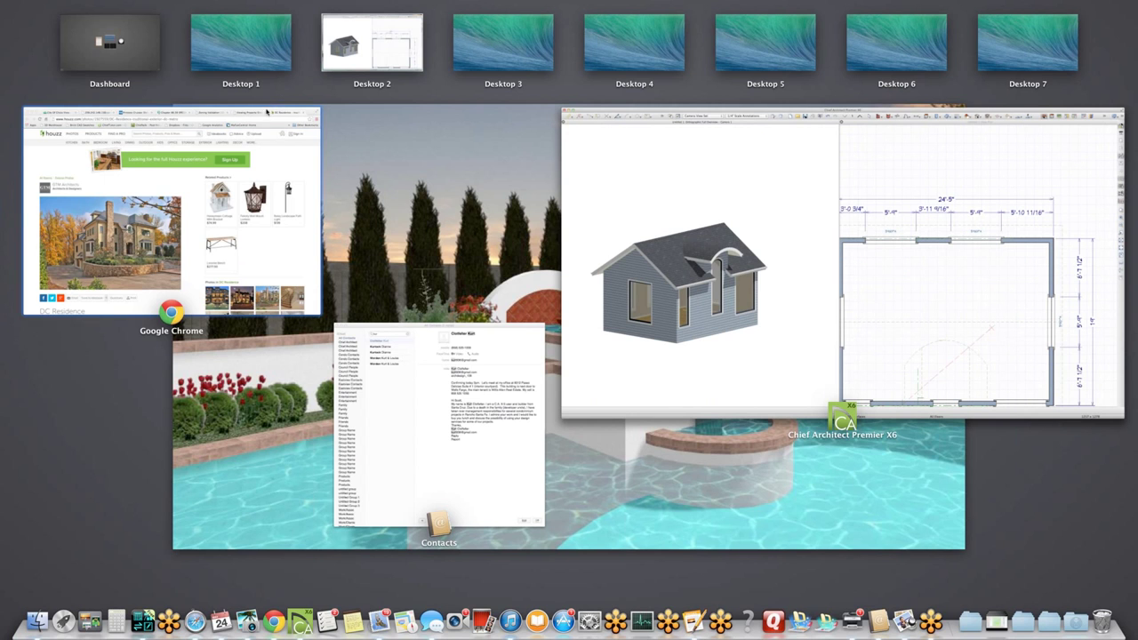
pyautogui.click(268, 112)
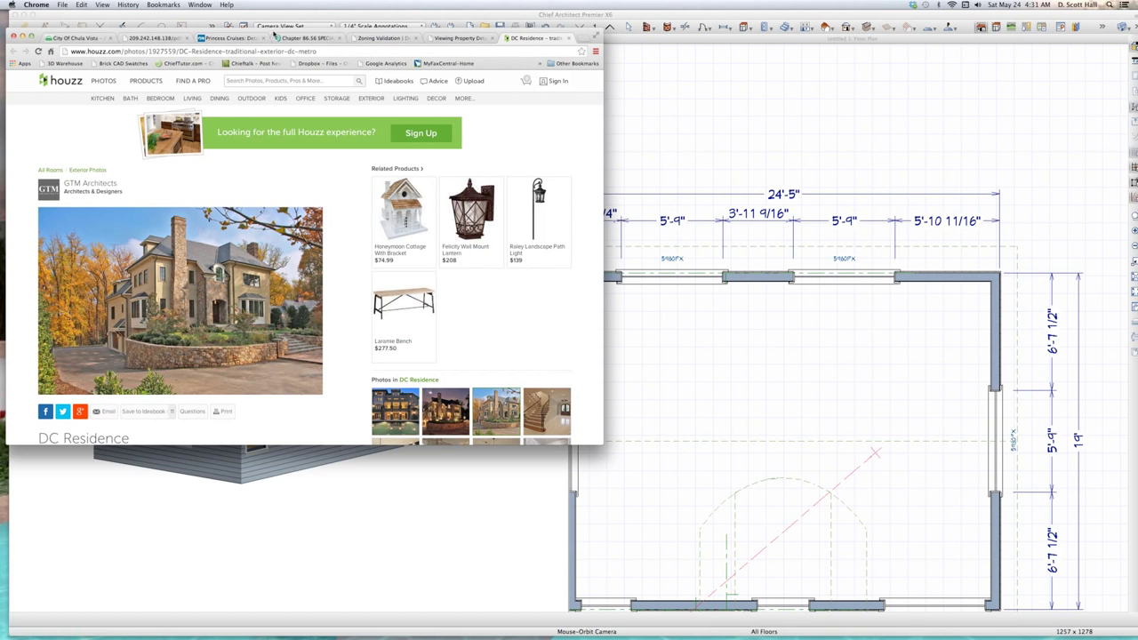
pyautogui.moveTo(268, 34); pyautogui.dragTo(757, 169)
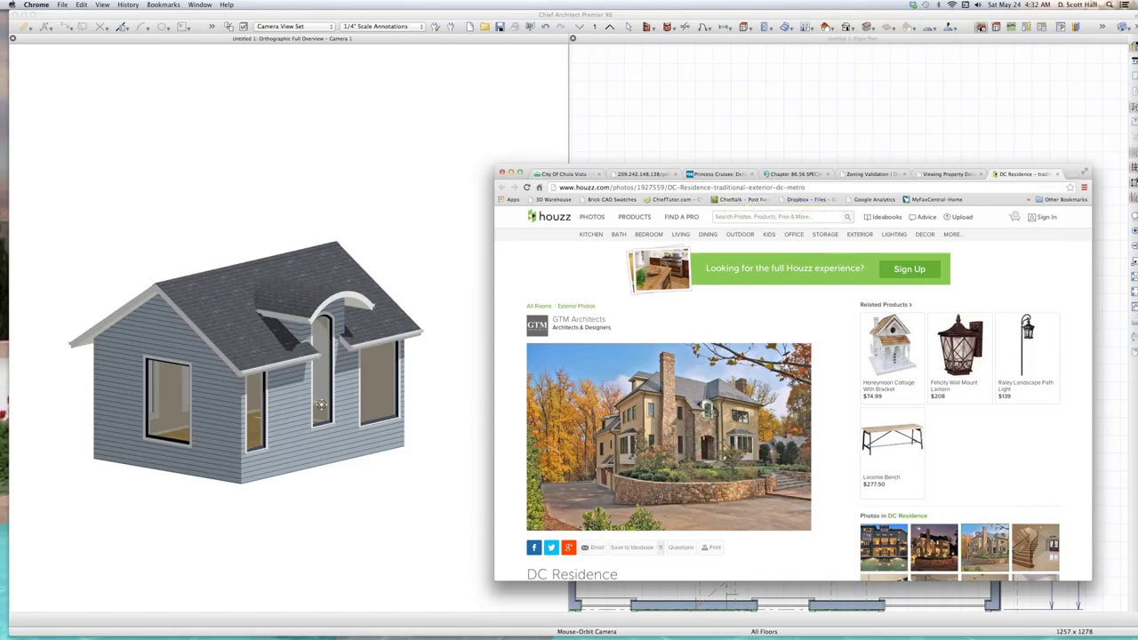
pyautogui.click(321, 406)
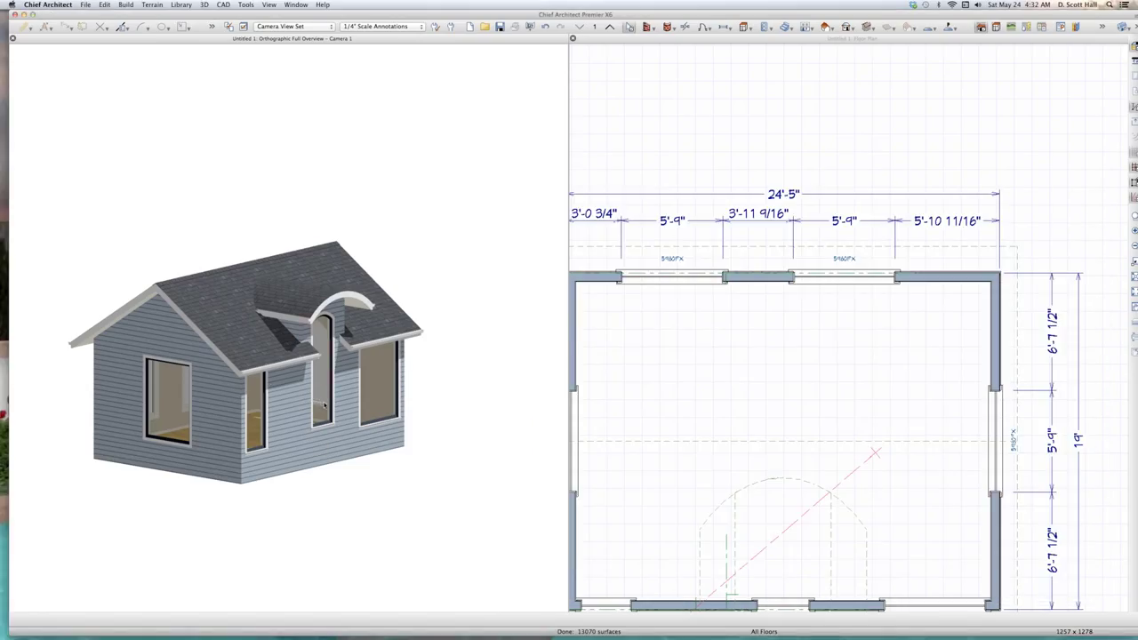
pyautogui.moveTo(341, 414)
pyautogui.mouseDown()
pyautogui.moveTo(207, 380)
pyautogui.moveTo(409, 405)
pyautogui.moveTo(222, 395)
pyautogui.moveTo(324, 421)
pyautogui.mouseUp()
pyautogui.press('space')
pyautogui.click(324, 422)
pyautogui.click(225, 161)
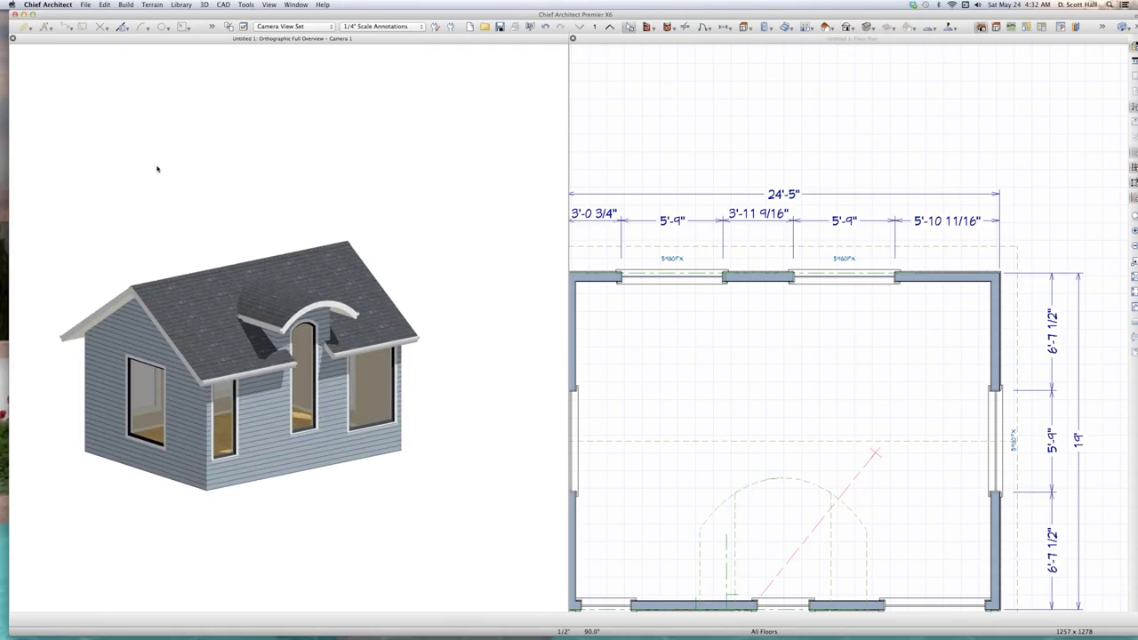